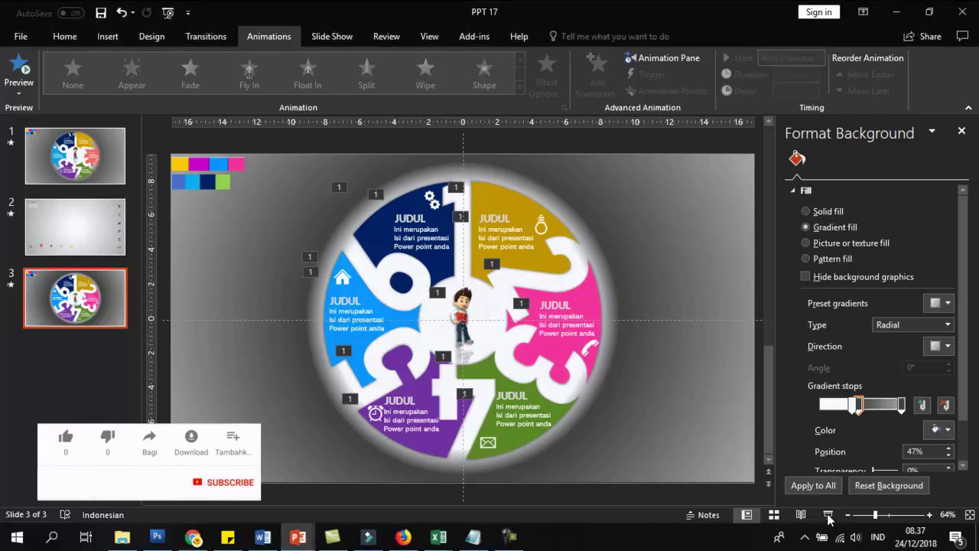
Preview slide 3's finished six-part infographic as a slide show, advancing its animation.
click(826, 515)
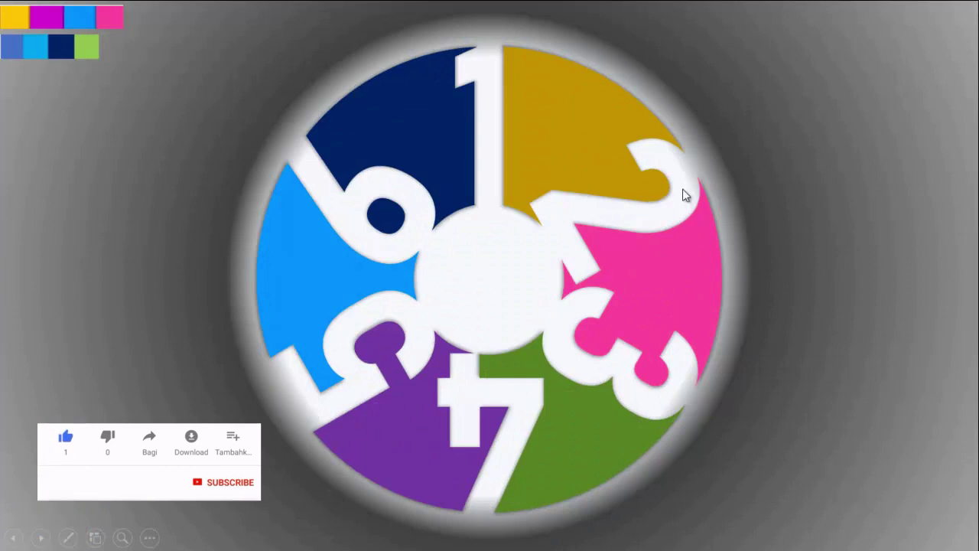
click(790, 258)
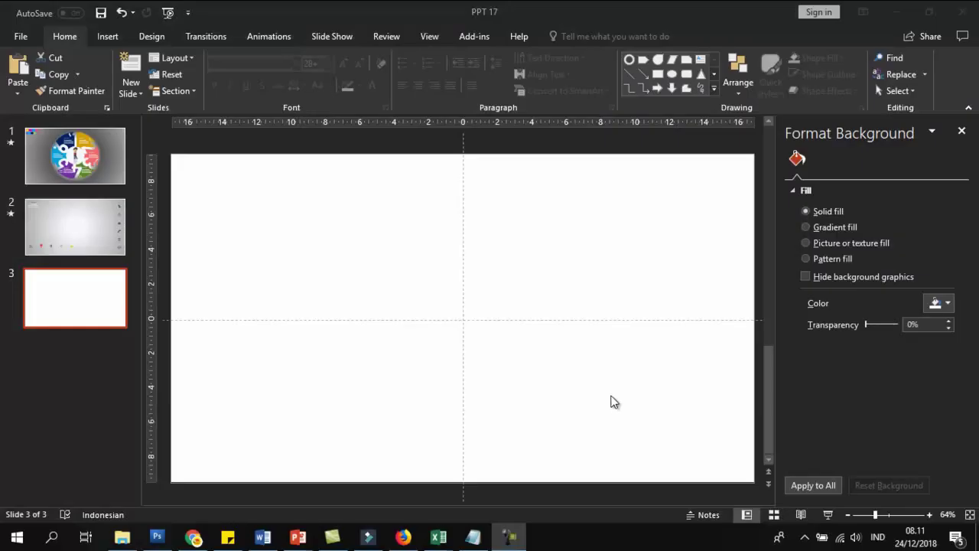
Draw a large Circle: Hollow donut, centre it on slide 3, and narrow its hole.
click(107, 36)
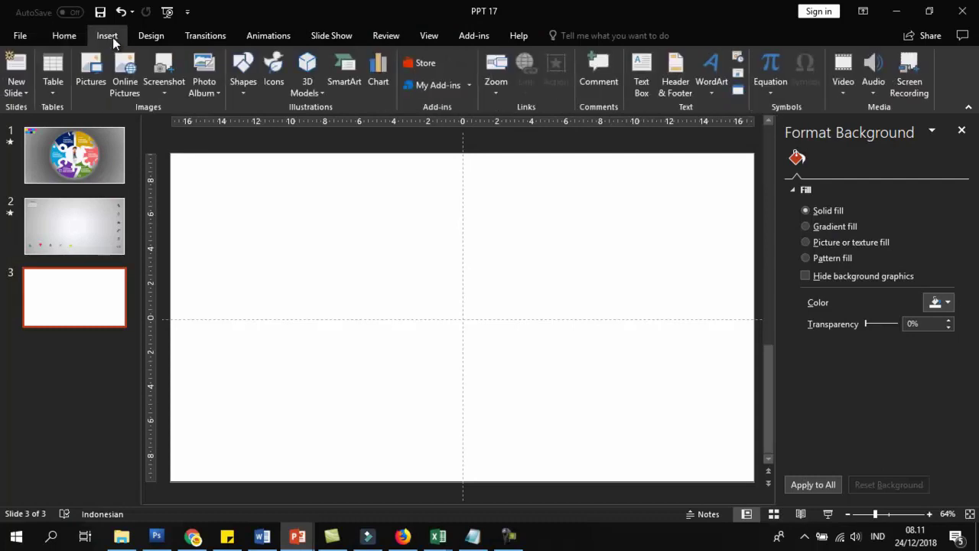
click(244, 80)
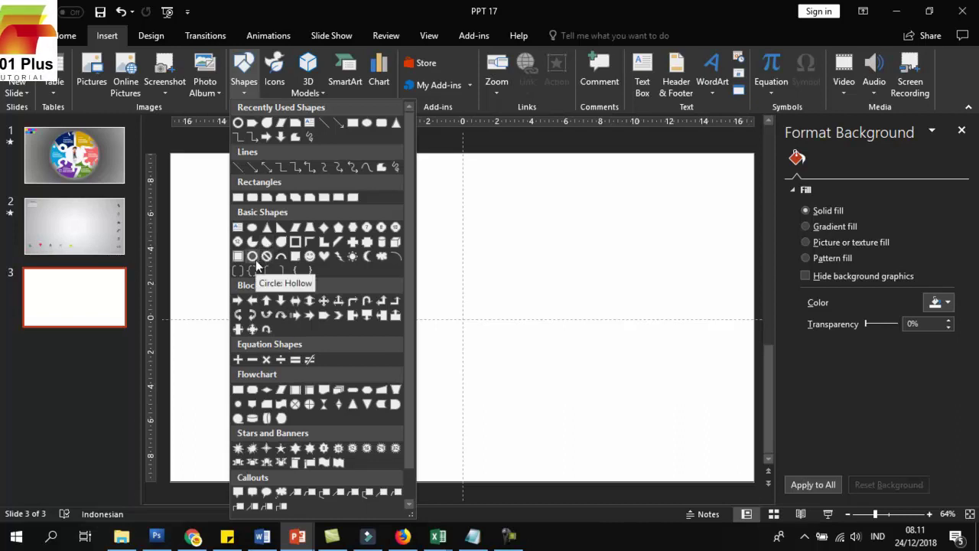
click(255, 261)
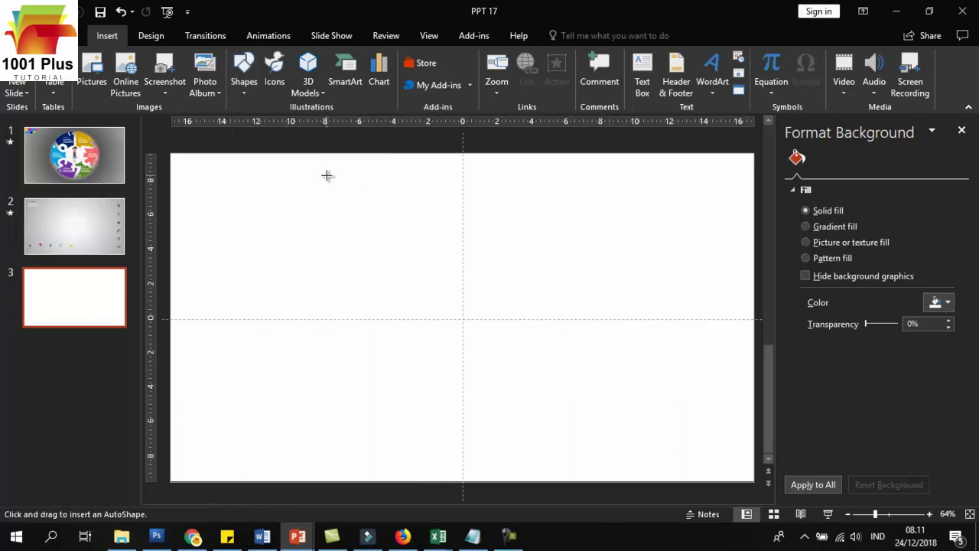
drag(323, 173, 596, 461)
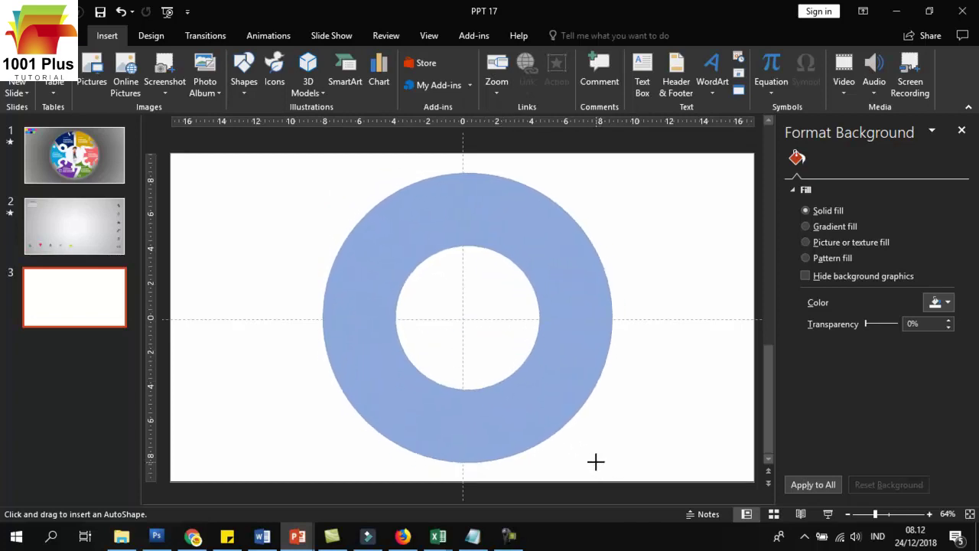
drag(596, 461, 601, 450)
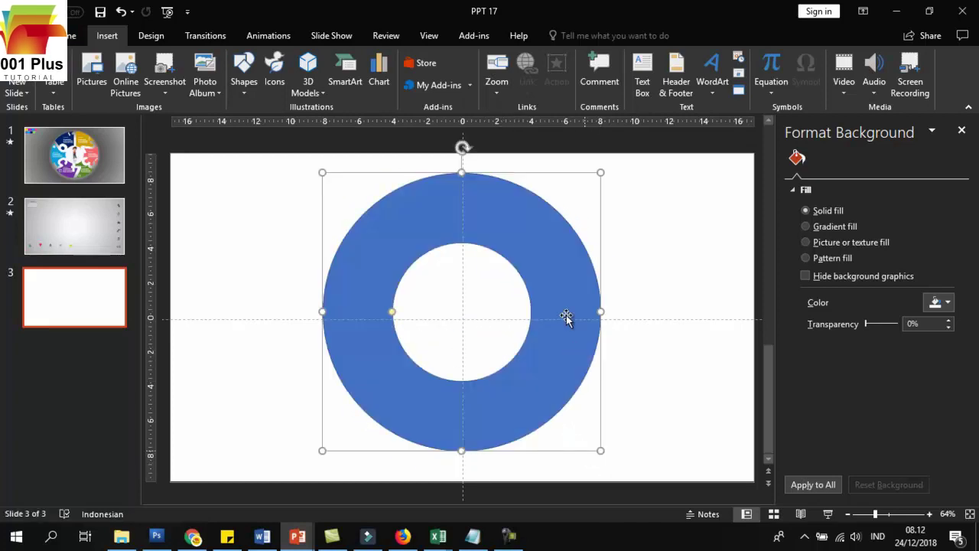
drag(566, 316, 564, 312)
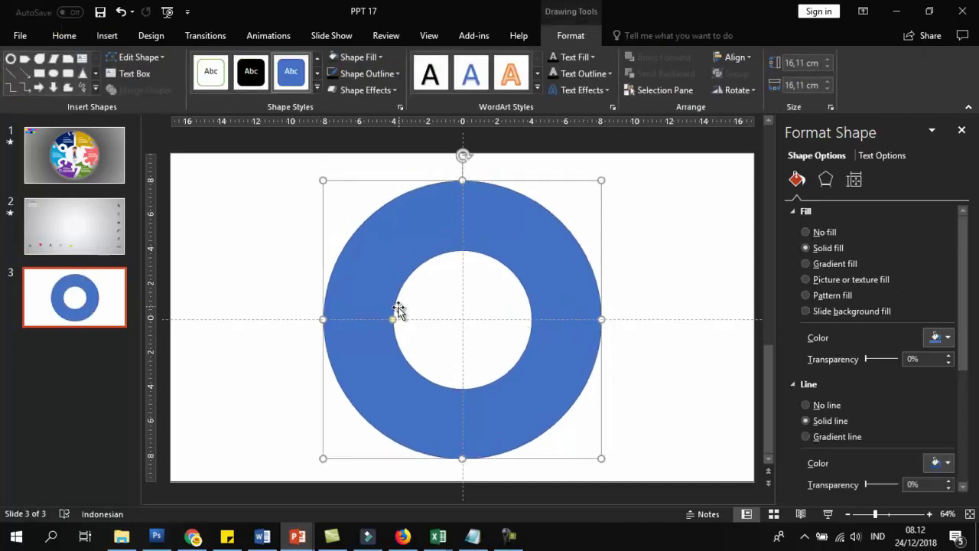
drag(393, 320, 418, 320)
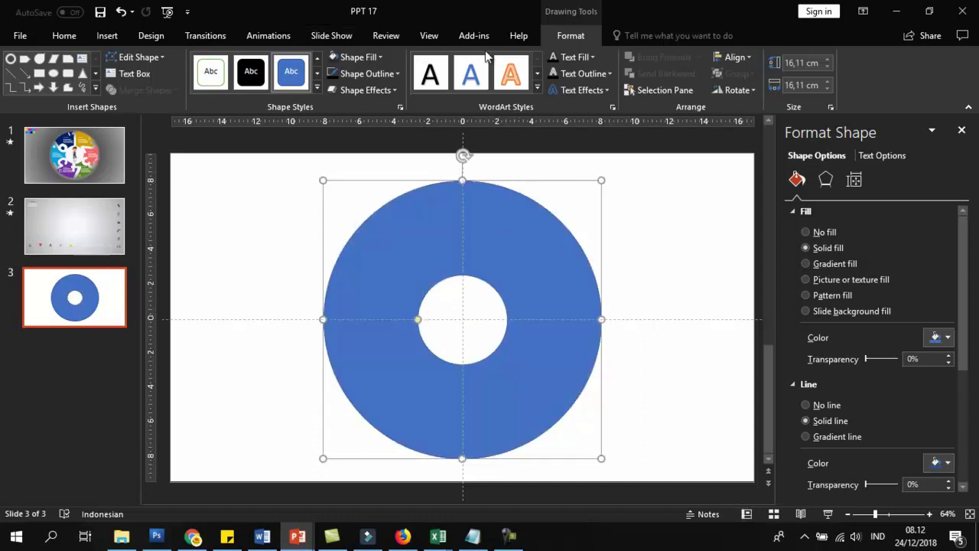
Remove the donut's outline with No Outline.
click(359, 75)
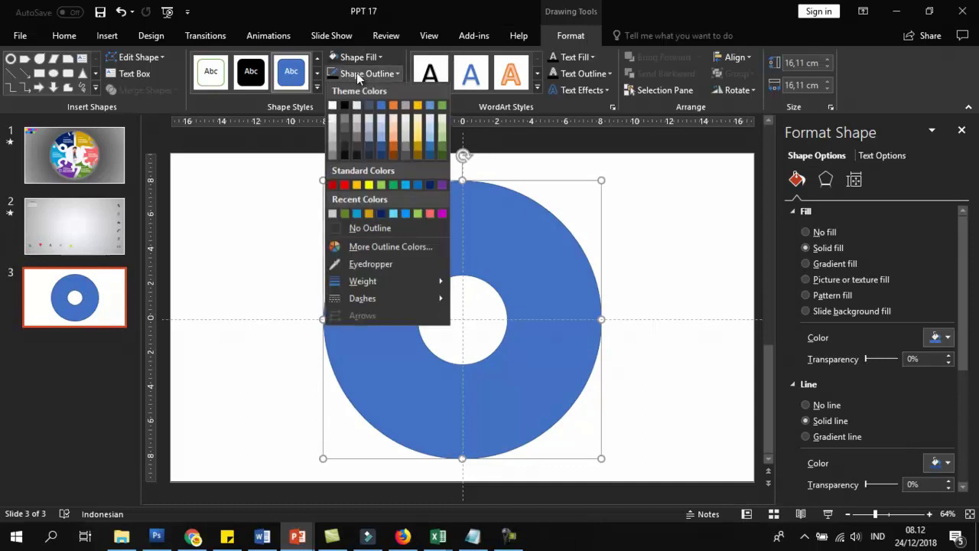
click(351, 228)
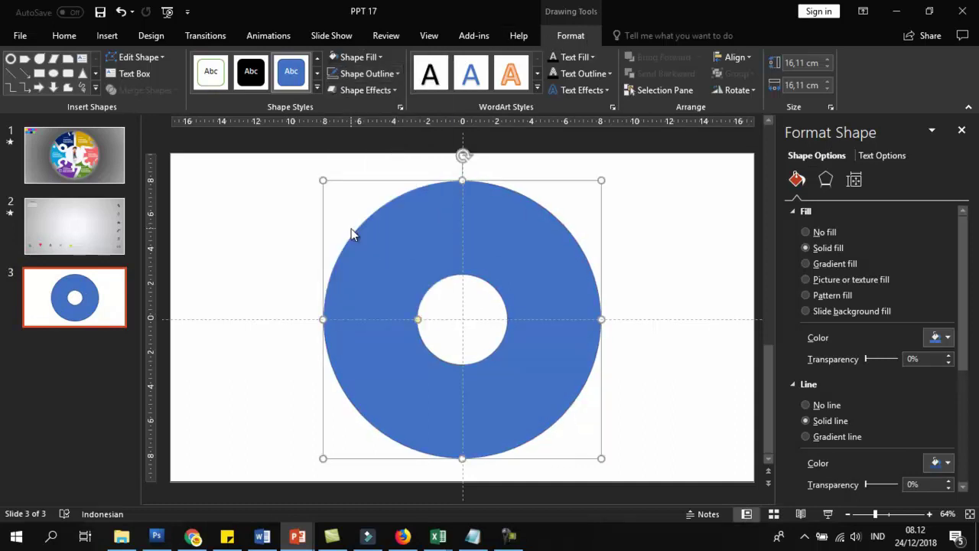
click(680, 208)
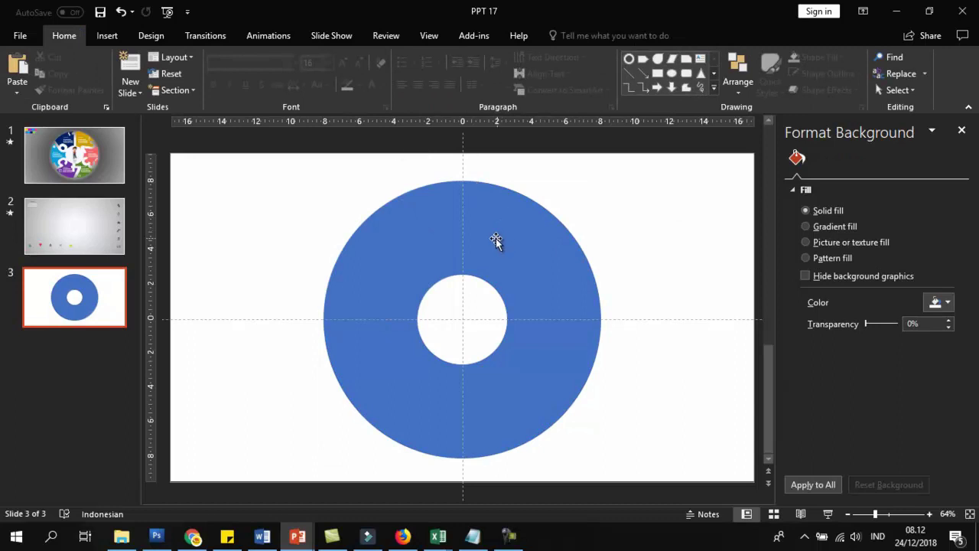
Add a text box right of the donut containing the numeral 1.
click(101, 38)
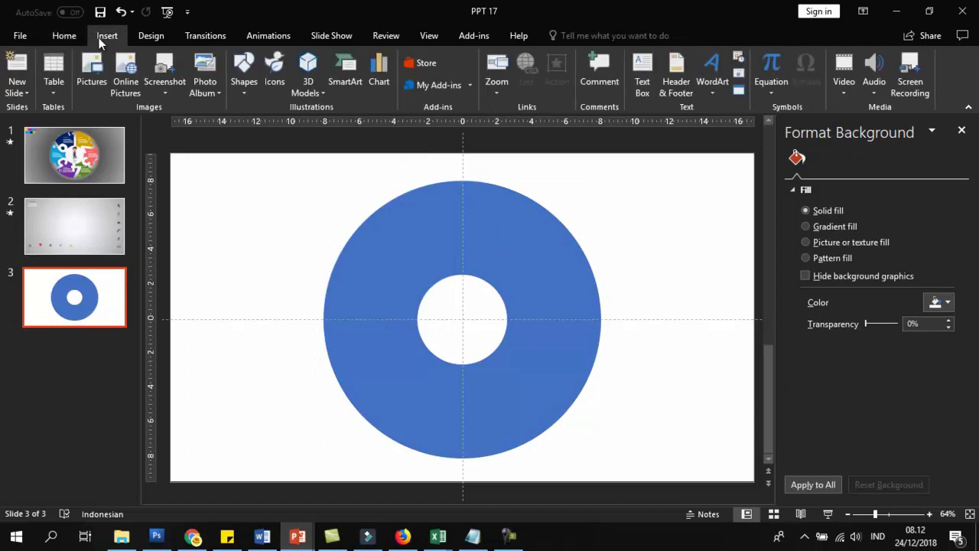
click(643, 77)
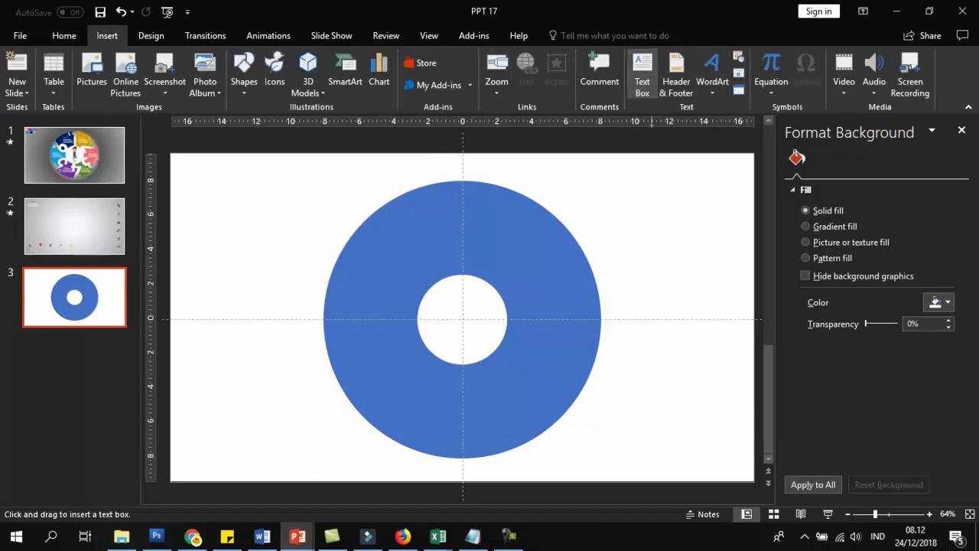
click(642, 204)
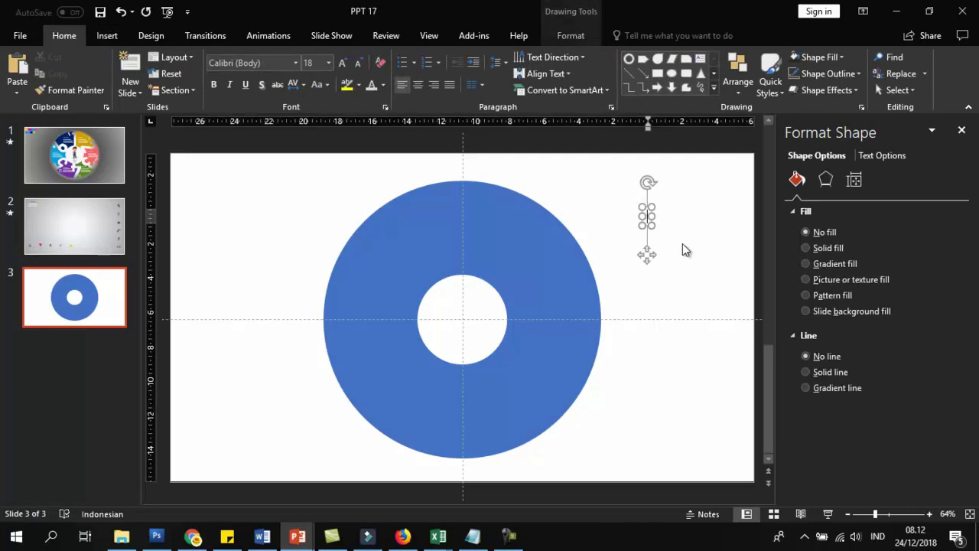
text(1)
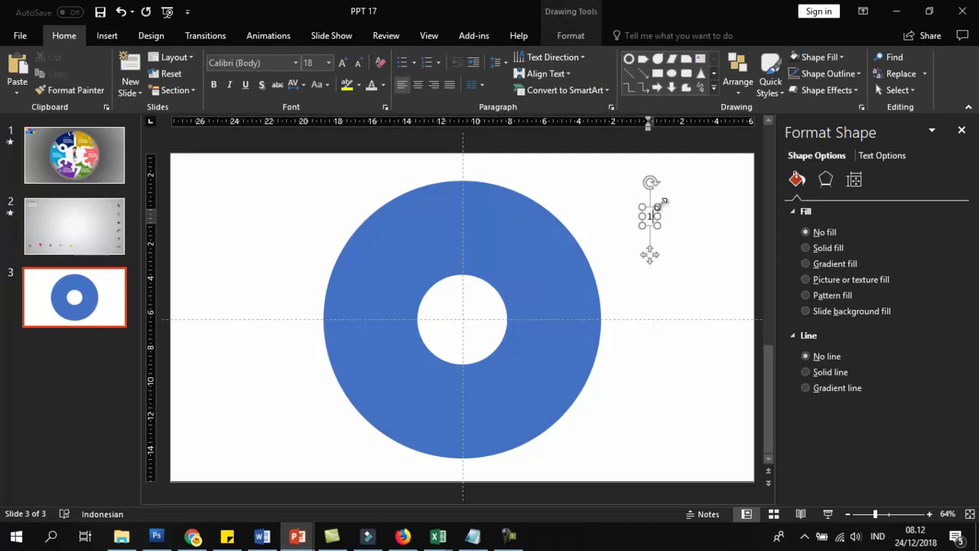
Format the 1 as bold Bahnschrift at 200 pt.
double_click(650, 216)
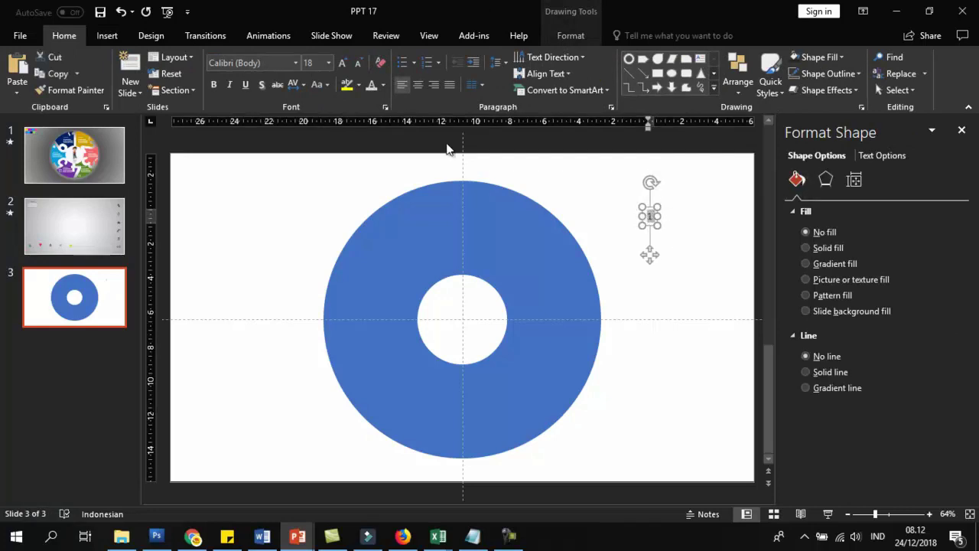
click(296, 63)
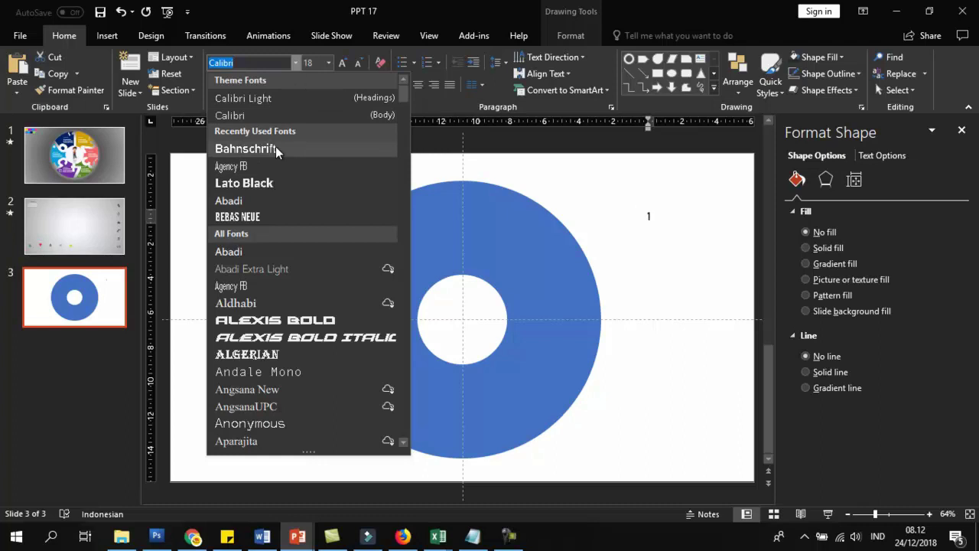
click(277, 149)
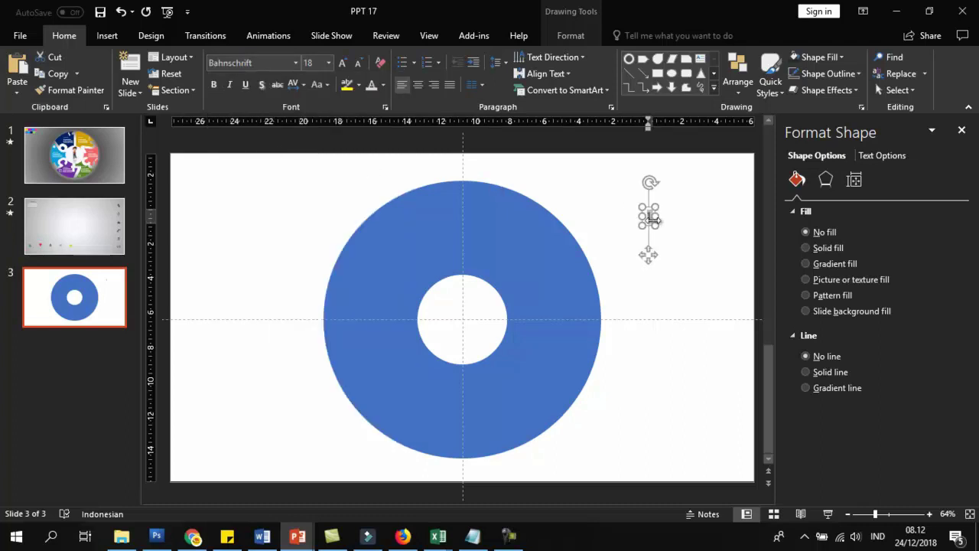
click(318, 65)
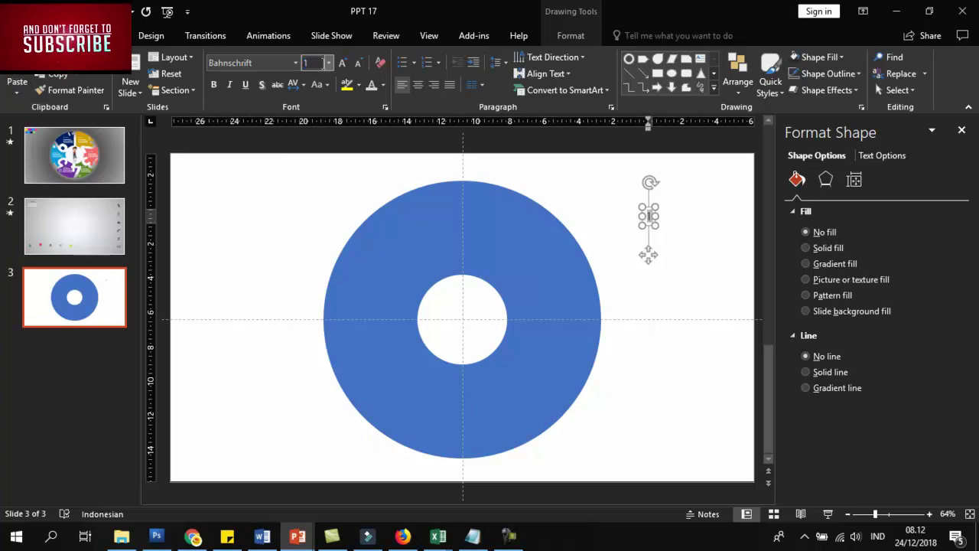
text(00)
key(Return)
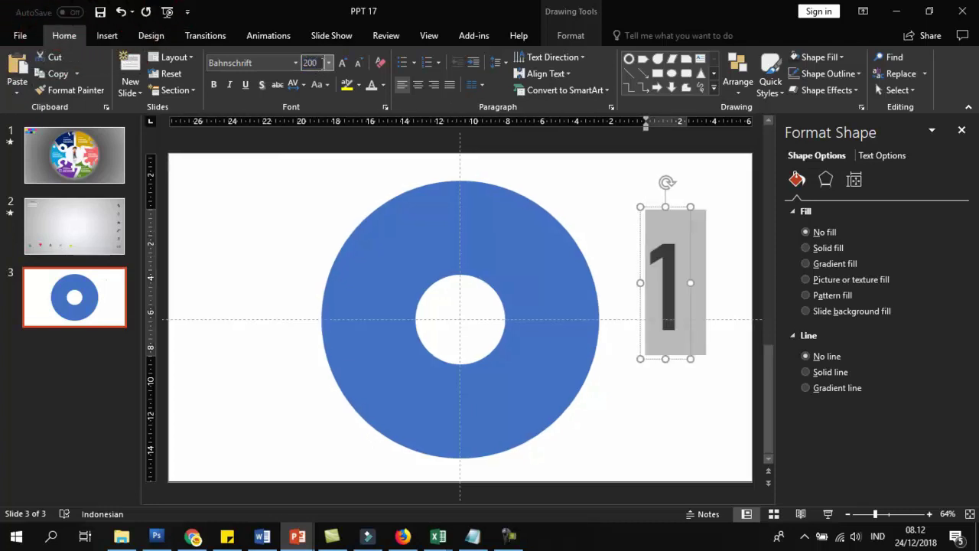
click(214, 84)
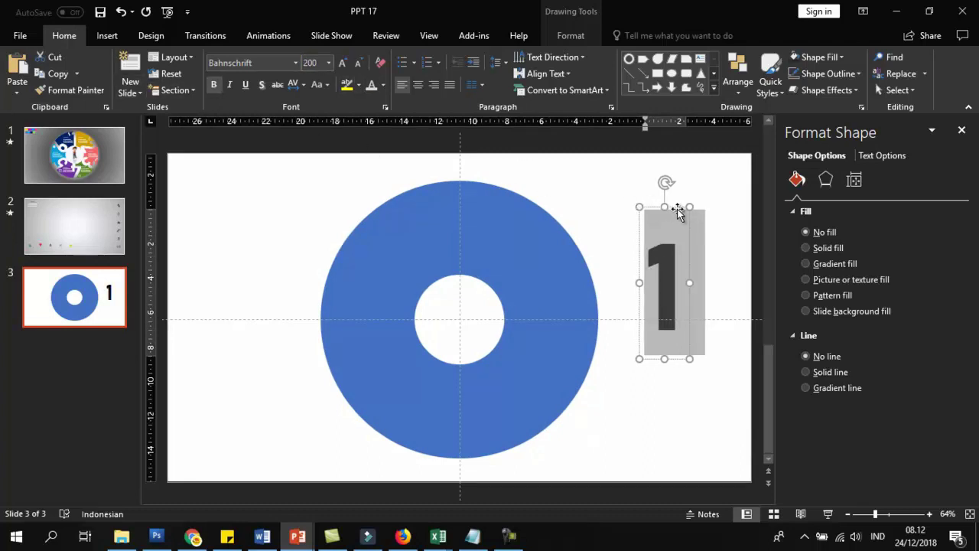
Move the 1 to the top of the ring and enlarge it to 210, then 220 pt.
drag(678, 212, 467, 157)
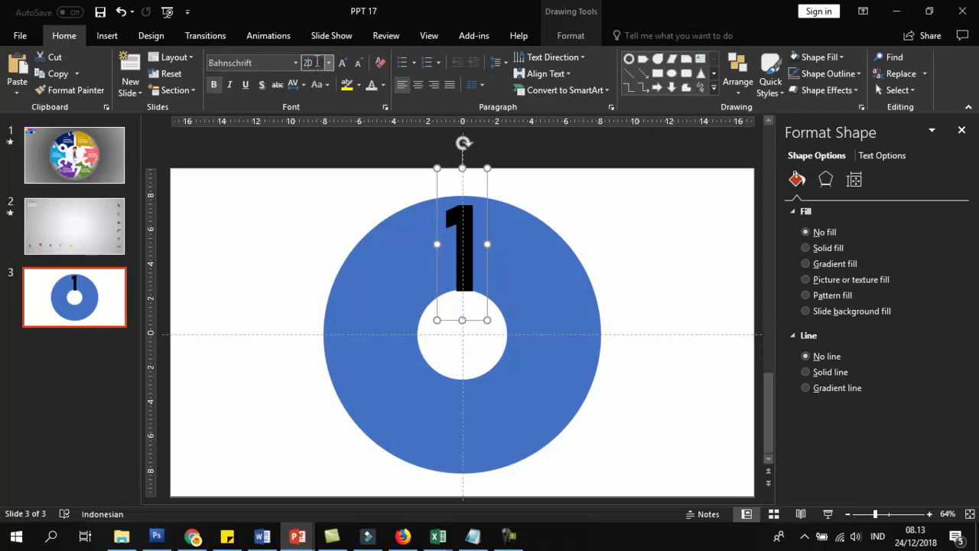
click(318, 62)
text(210)
key(Return)
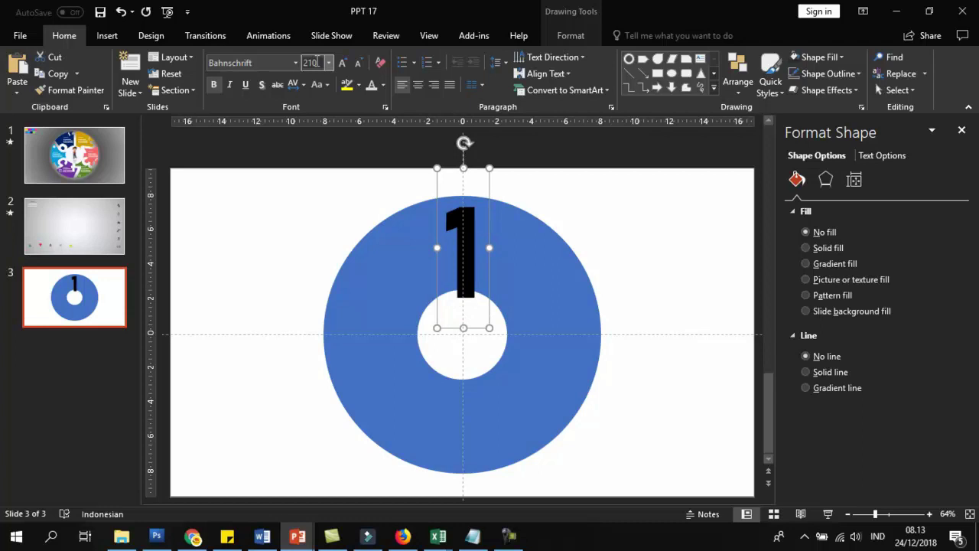
drag(480, 172, 476, 158)
click(311, 63)
text(220)
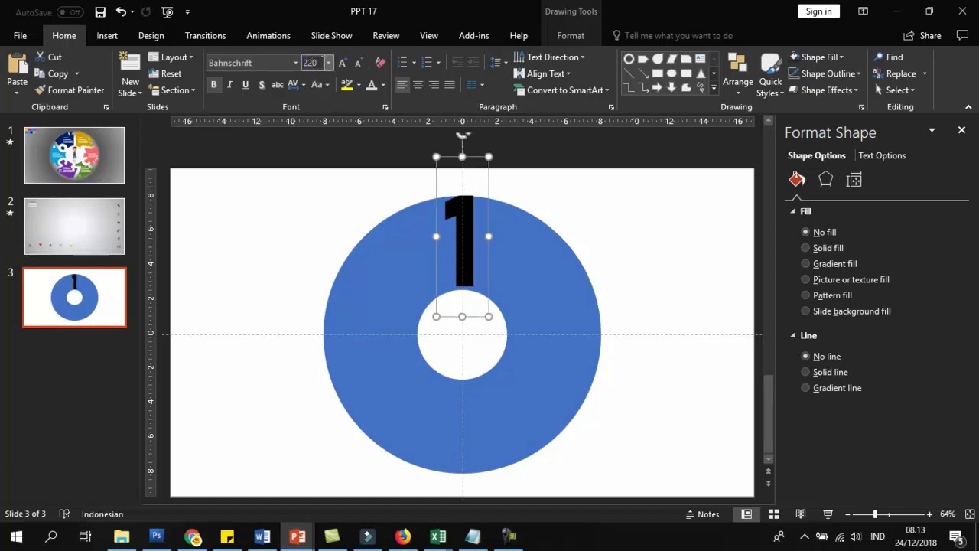
key(Return)
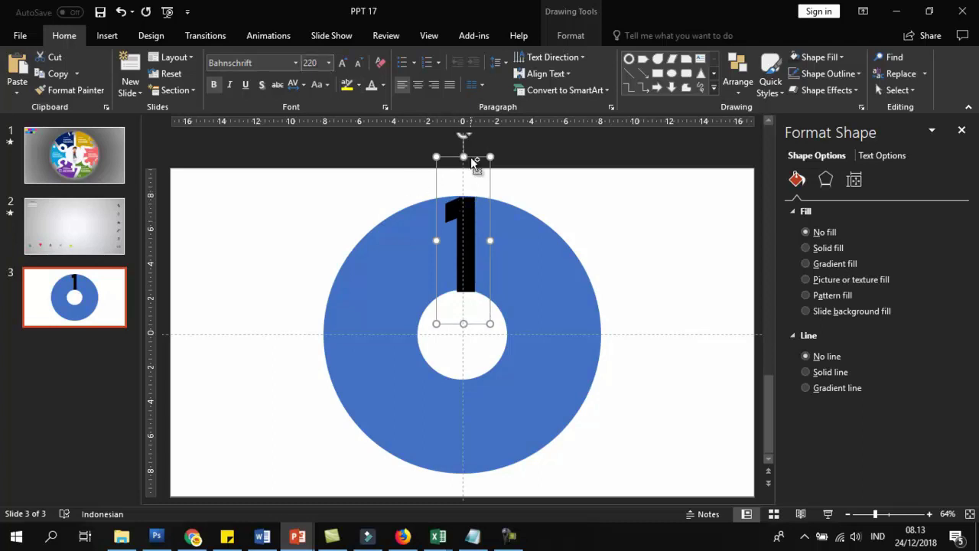
Nudge the 1 right and down so it is centred over the ring's top.
drag(474, 161, 472, 158)
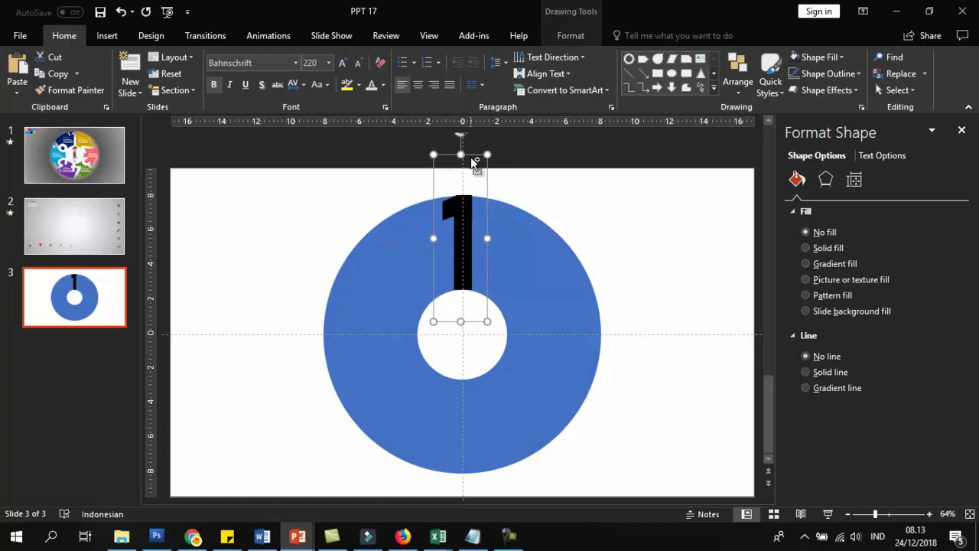
drag(471, 157, 472, 157)
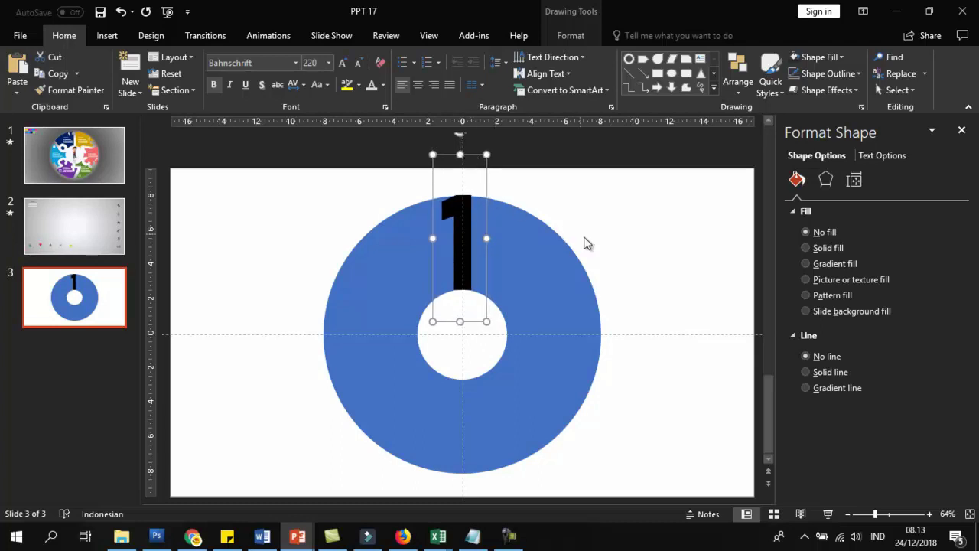
click(605, 234)
click(467, 210)
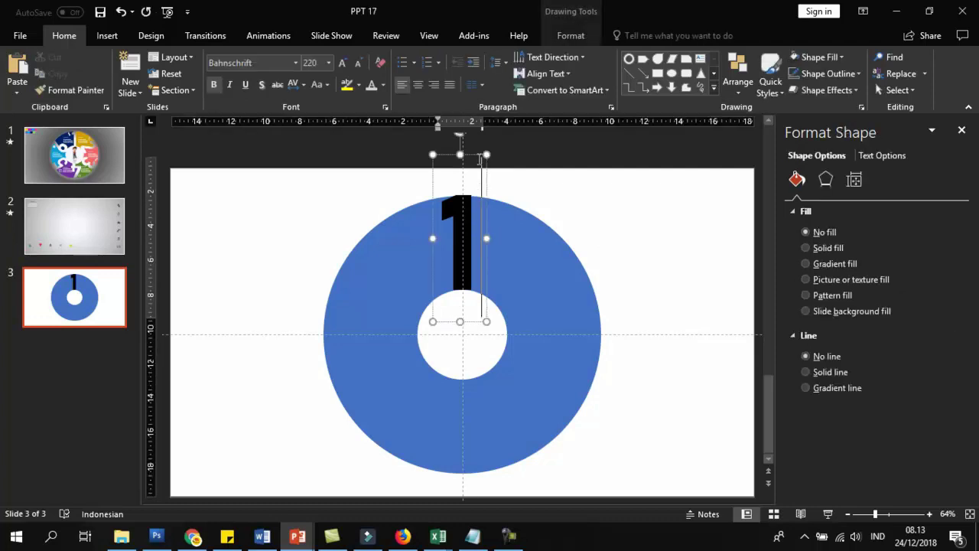
click(476, 156)
drag(476, 158, 491, 183)
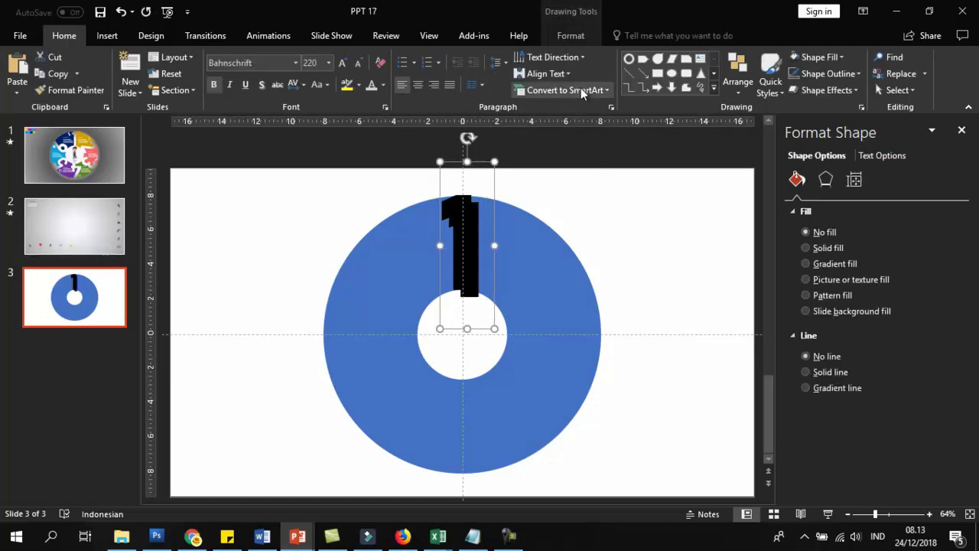
Rotate the number's text box to 60° in More Rotation Options.
click(571, 36)
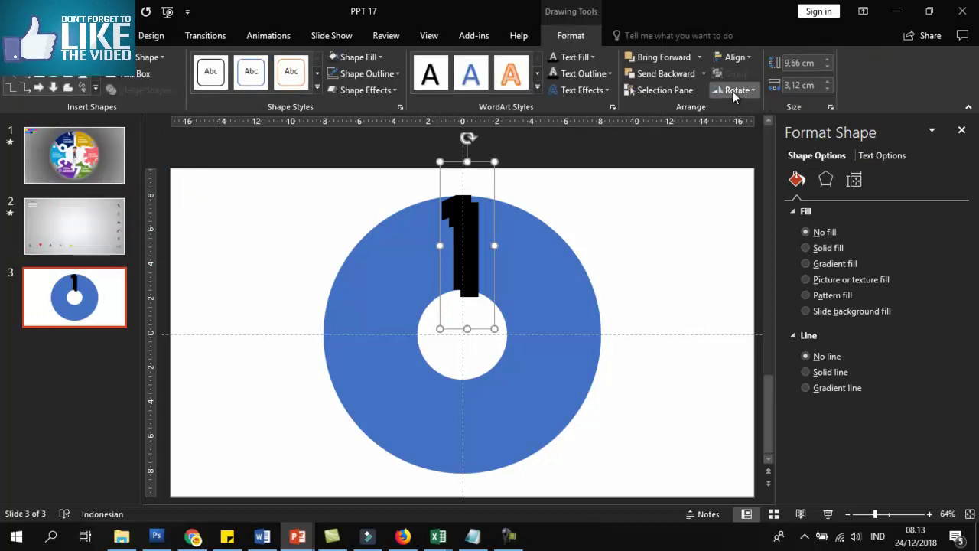
click(734, 91)
click(775, 177)
text(60)
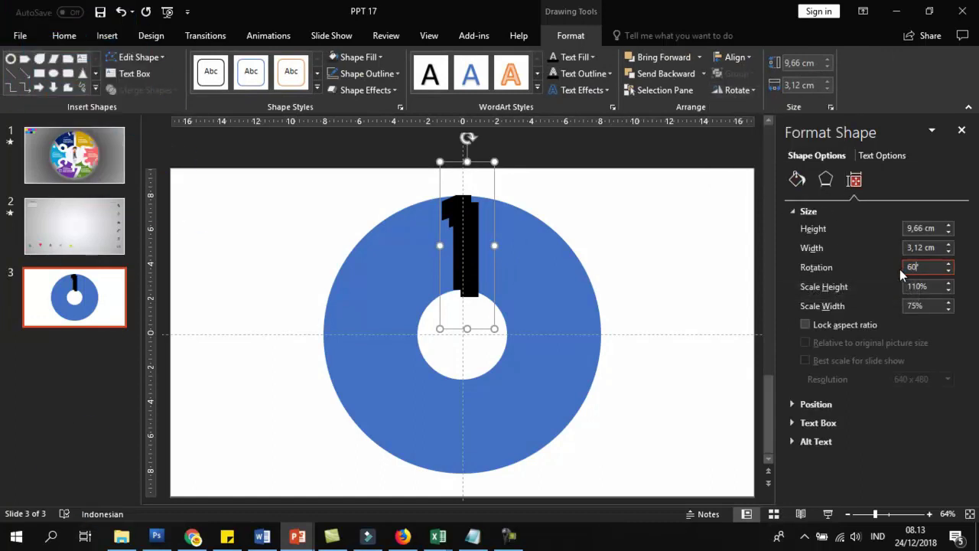
key(Return)
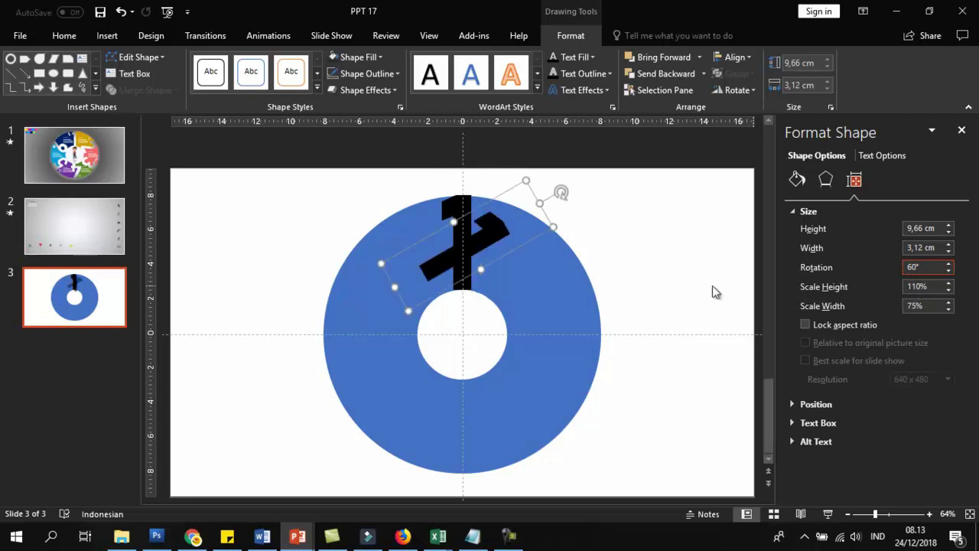
Change the rotated box's text to 2 and place it on the ring right of the 1.
click(493, 221)
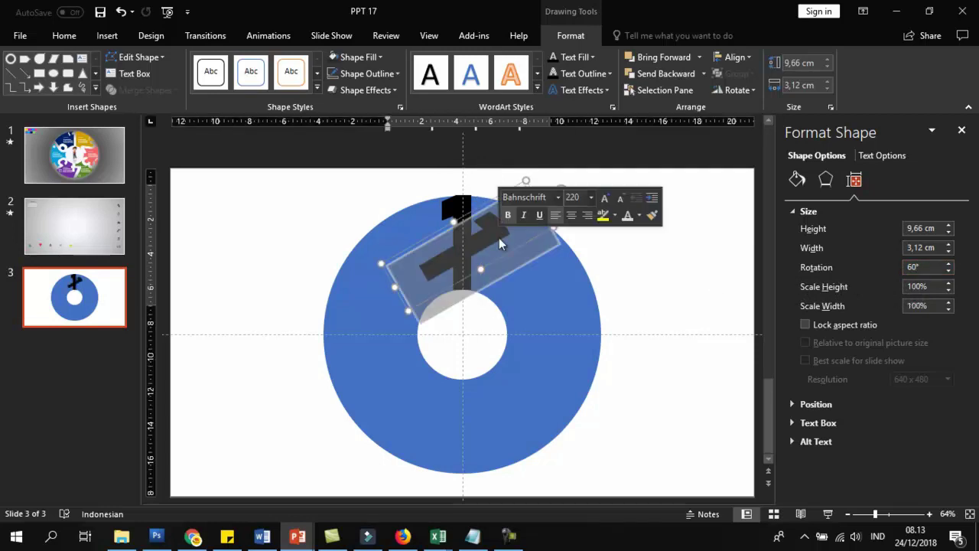
text(2)
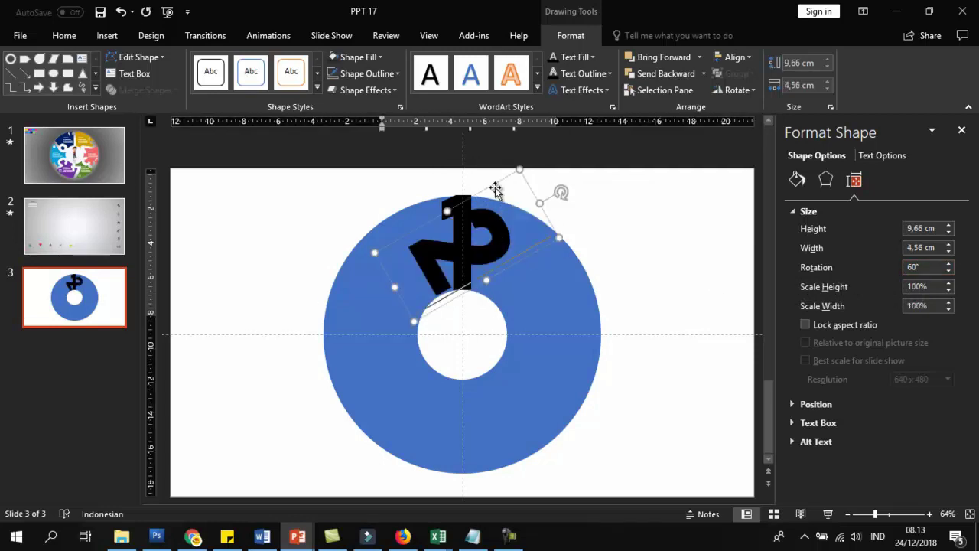
click(502, 187)
drag(501, 188, 569, 215)
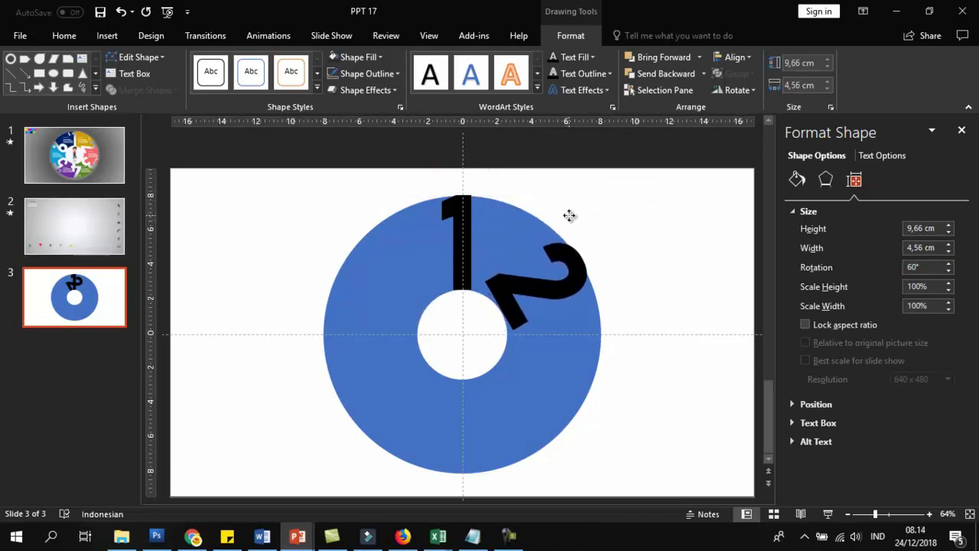
drag(570, 216, 572, 215)
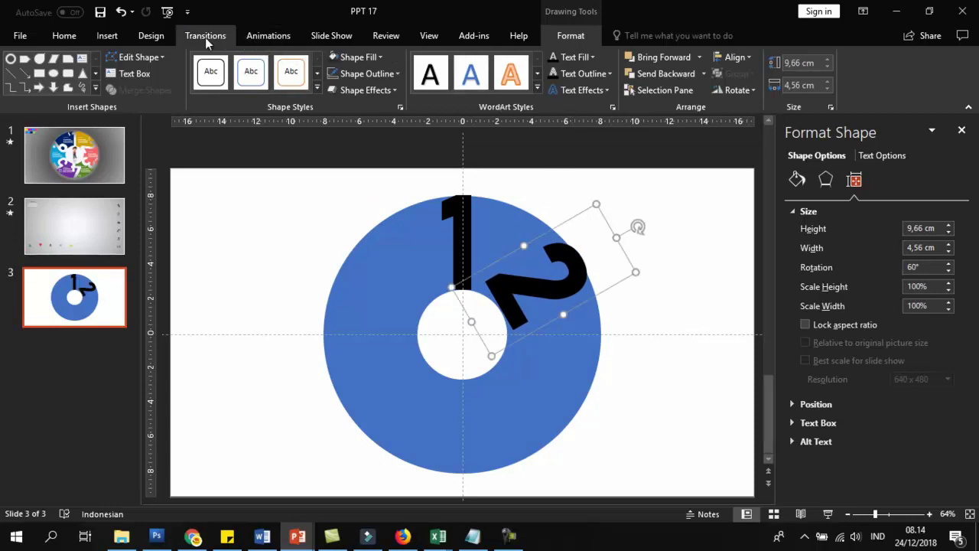
click(107, 36)
Draw a vertical dark grey line from the ring's bottom to its top.
click(243, 77)
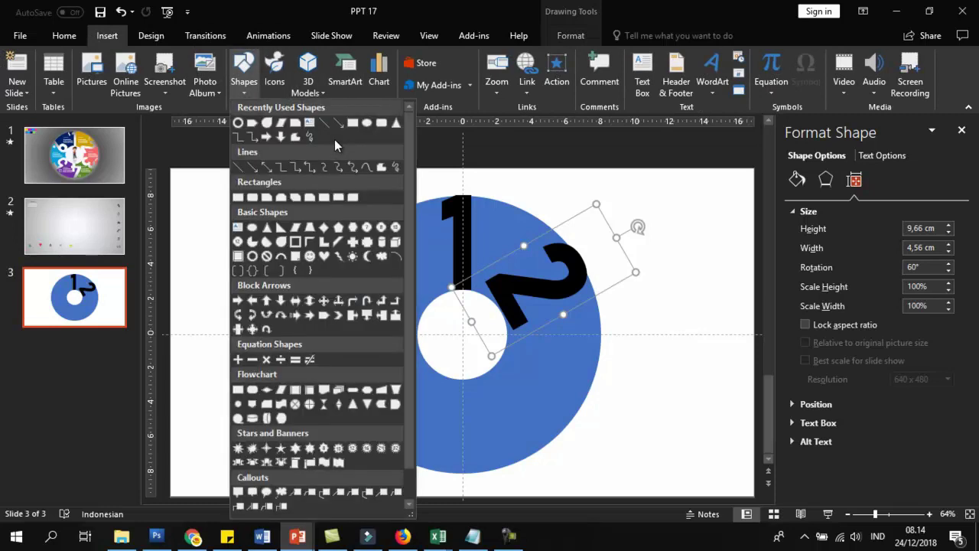
click(323, 125)
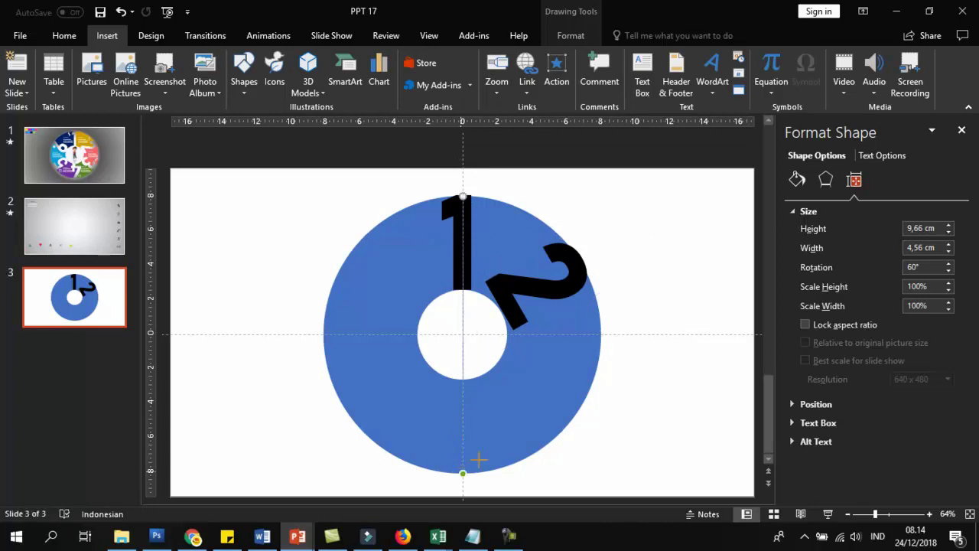
drag(460, 470, 463, 197)
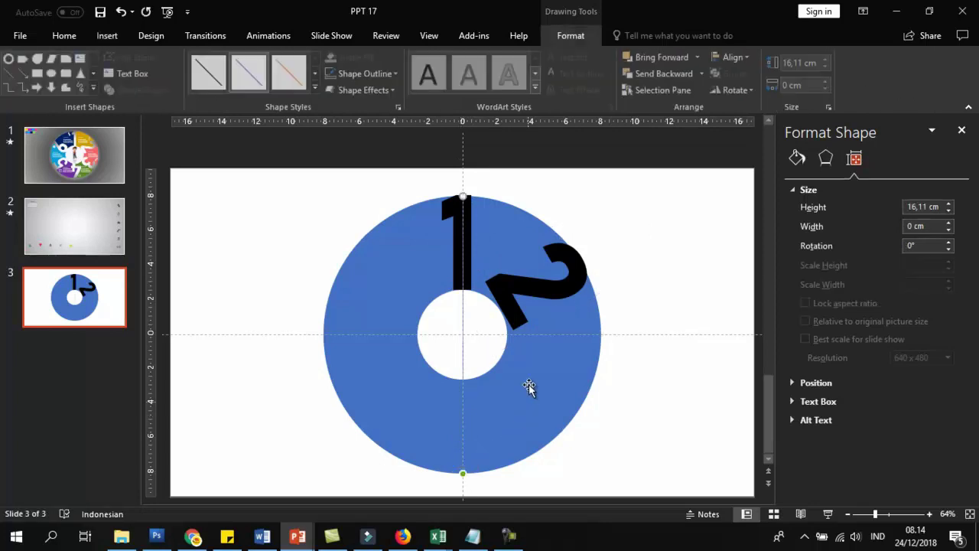
click(360, 74)
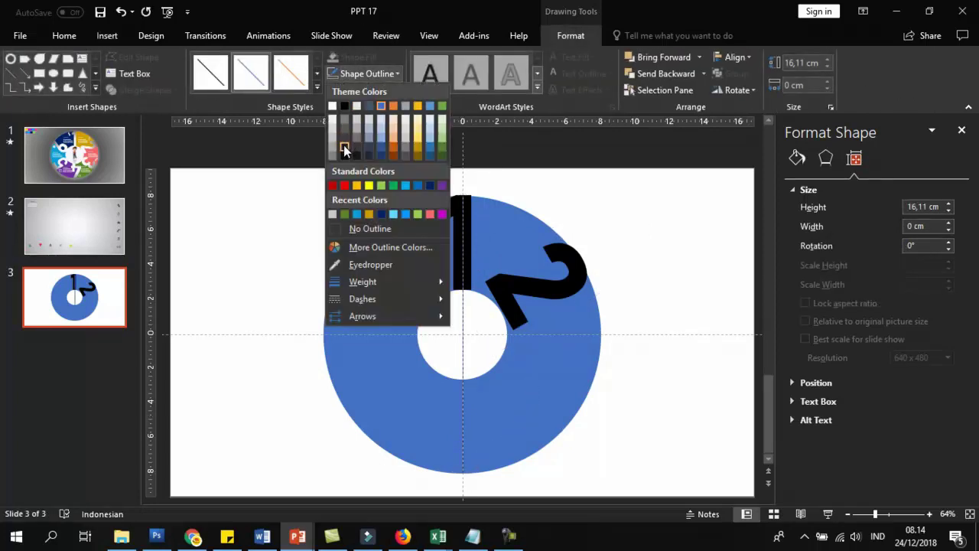
click(344, 146)
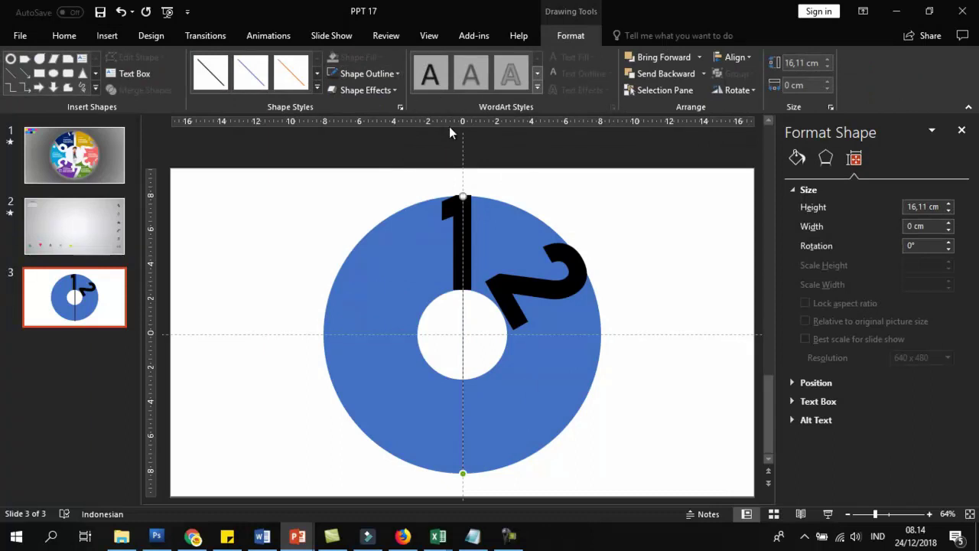
click(375, 73)
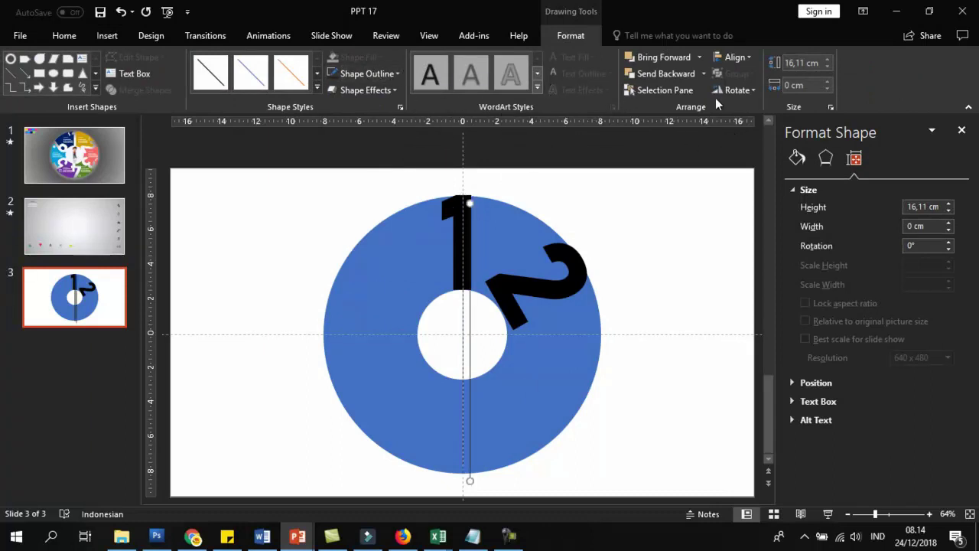
Rotate the line 60° and centre it across the ring.
click(738, 90)
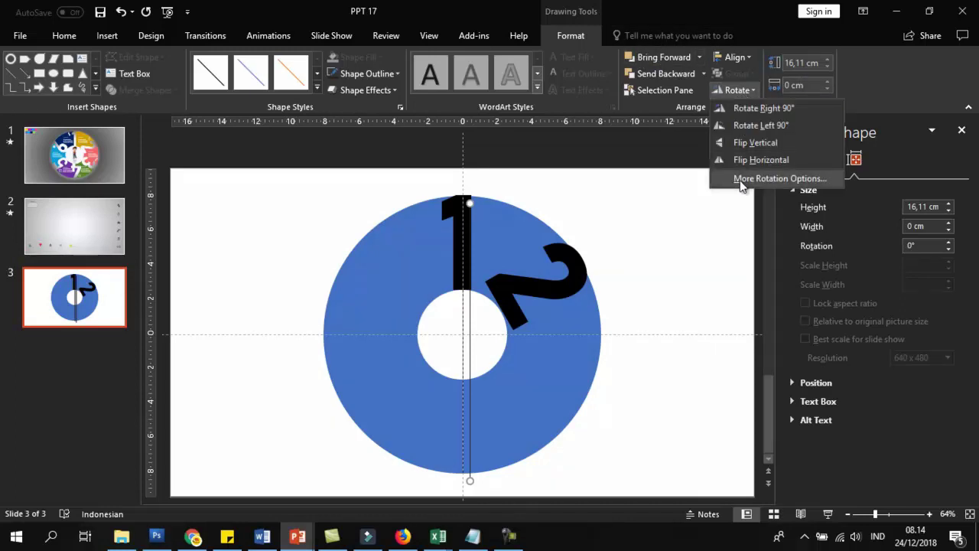
click(764, 178)
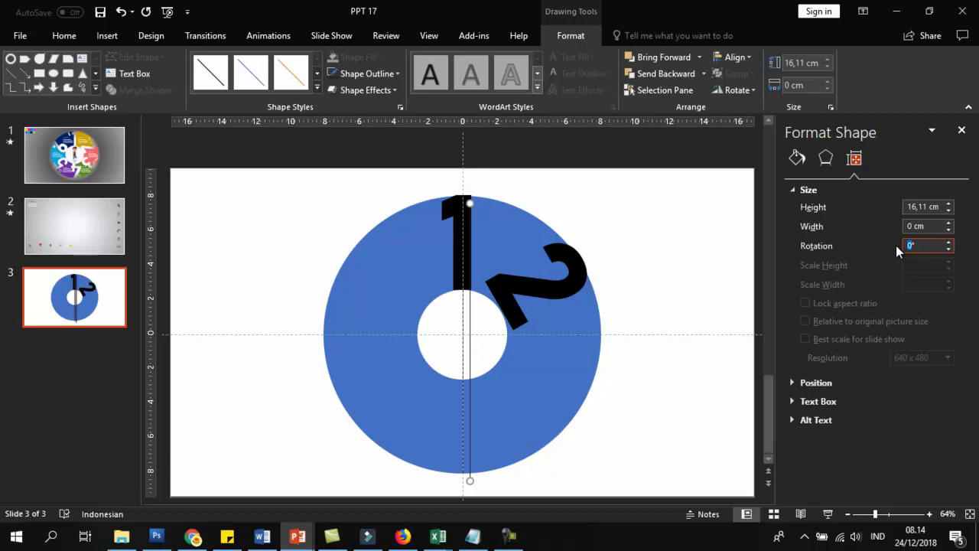
click(905, 248)
text(60)
key(Return)
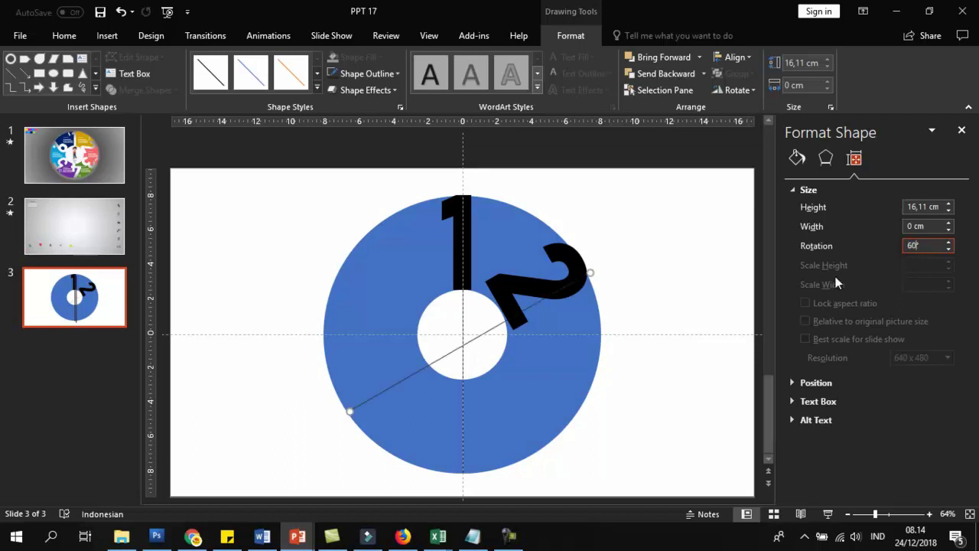
click(510, 319)
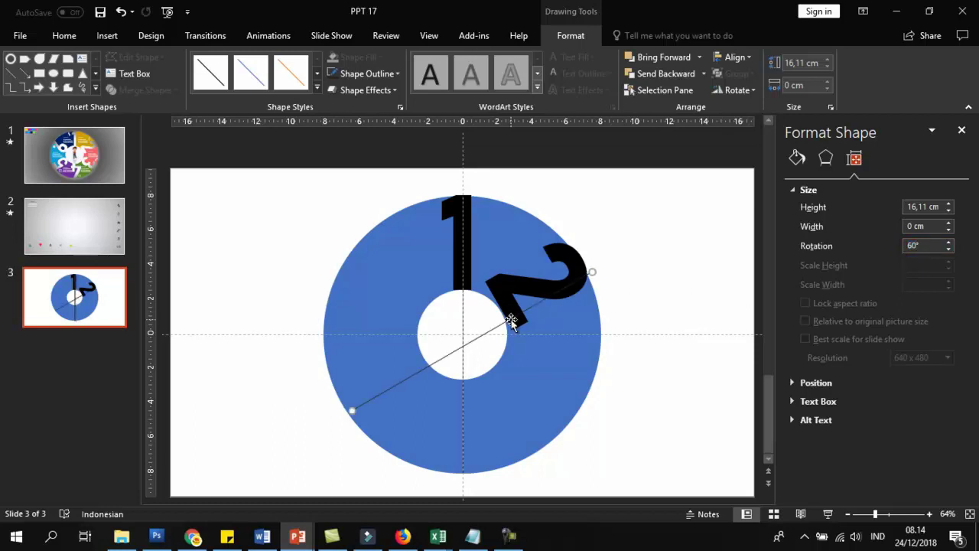
drag(510, 321, 504, 313)
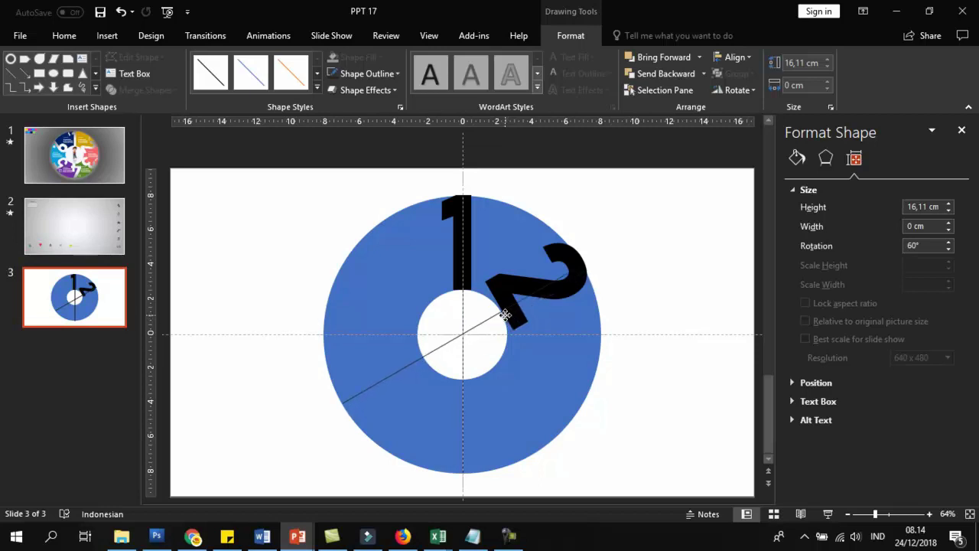
drag(505, 314, 505, 315)
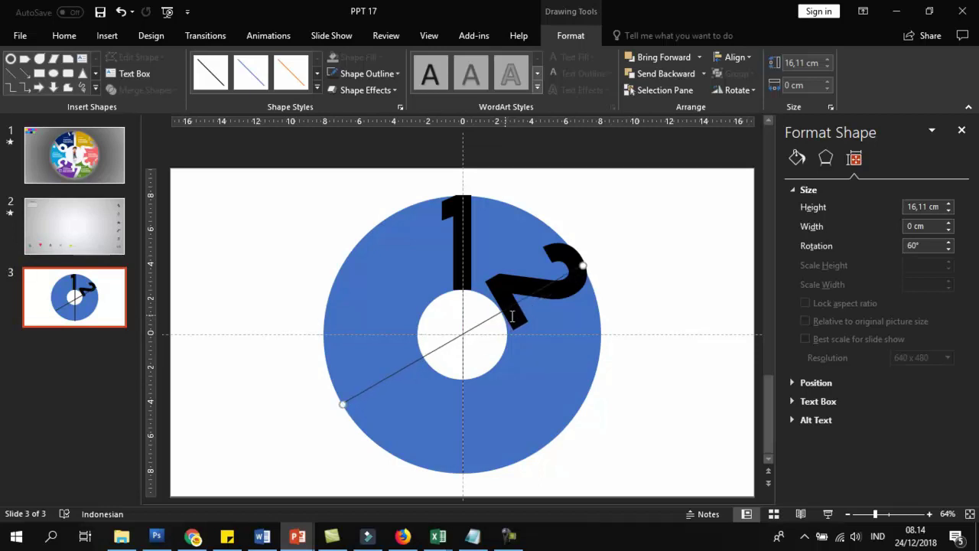
Nudge the 2 slightly downward on the ring.
click(556, 295)
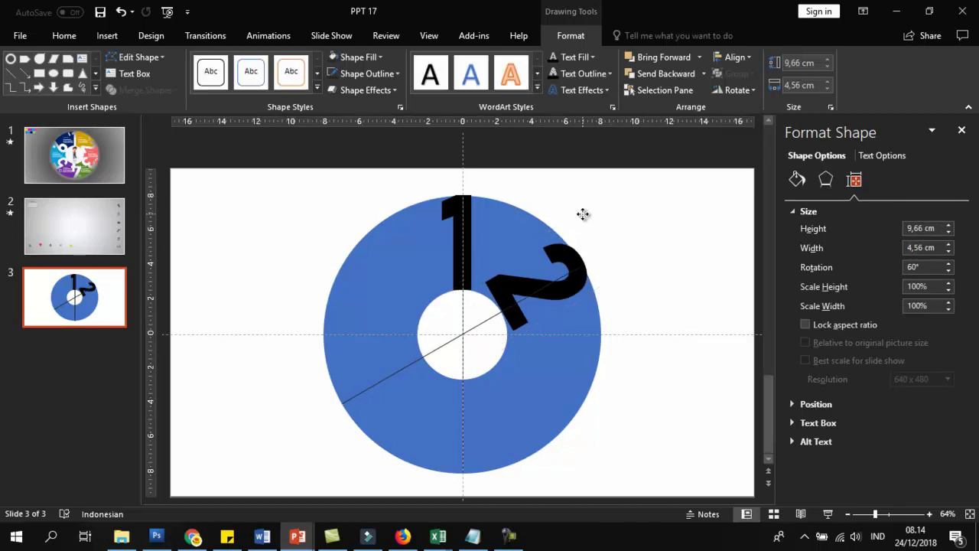
drag(583, 214, 578, 219)
click(674, 275)
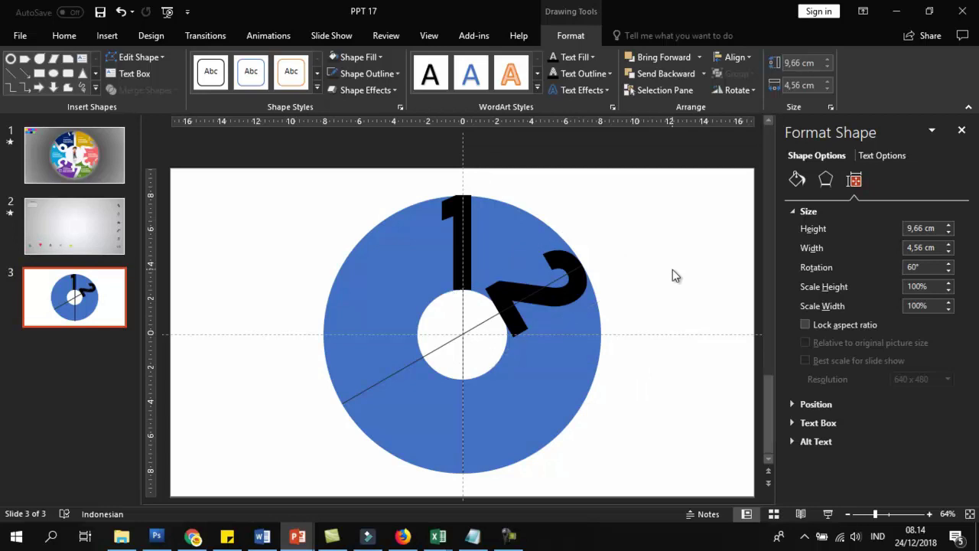
Duplicate the line with Ctrl+D, flip the copy horizontally, and centre it through the ring.
click(478, 325)
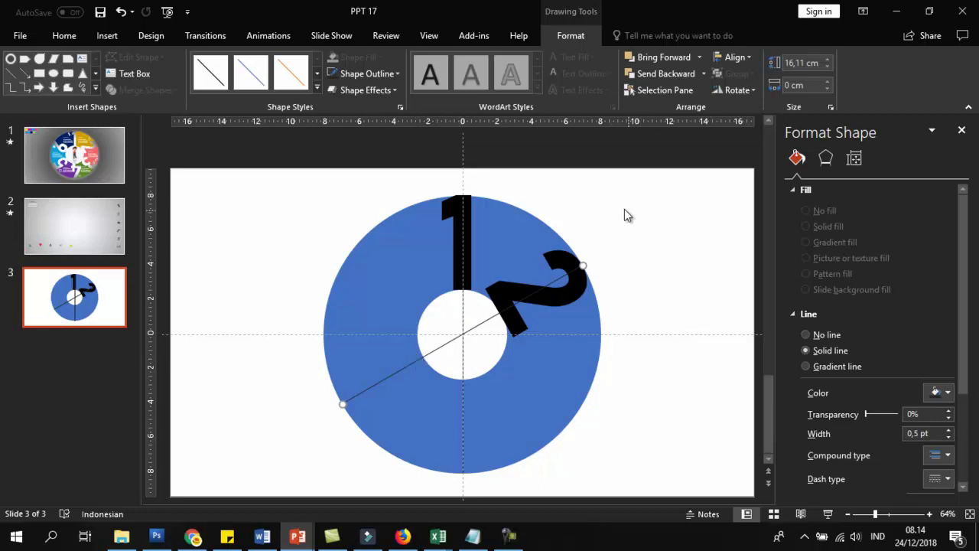
key(ctrl+d)
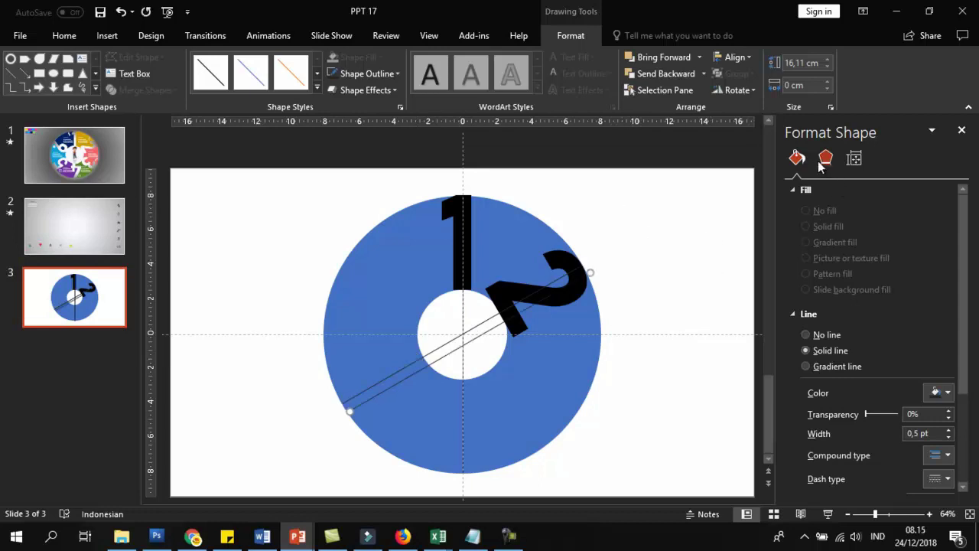
click(737, 91)
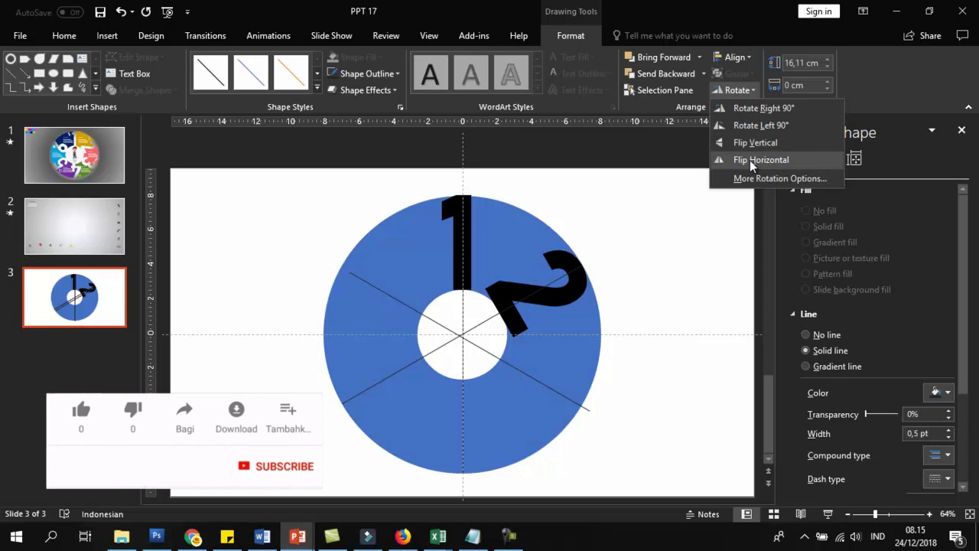
click(749, 160)
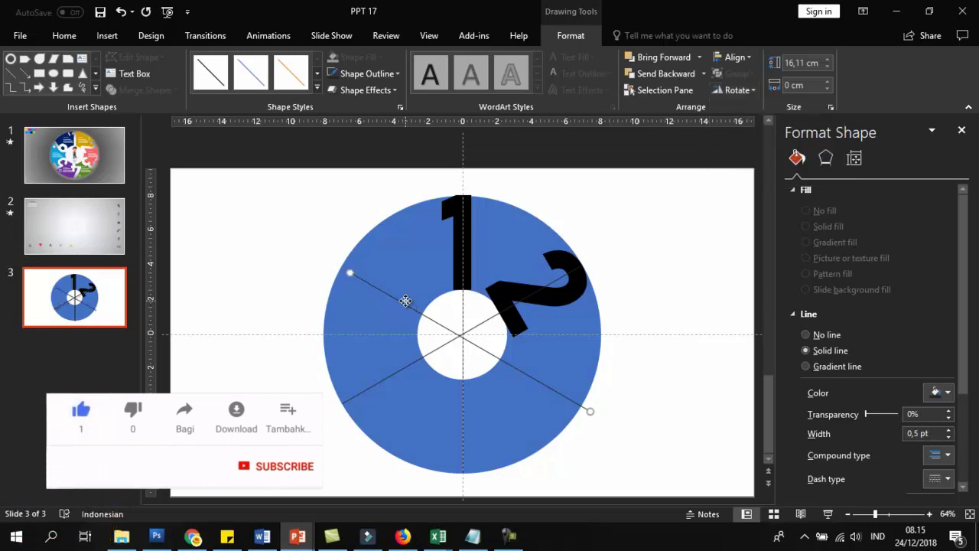
drag(405, 301, 394, 291)
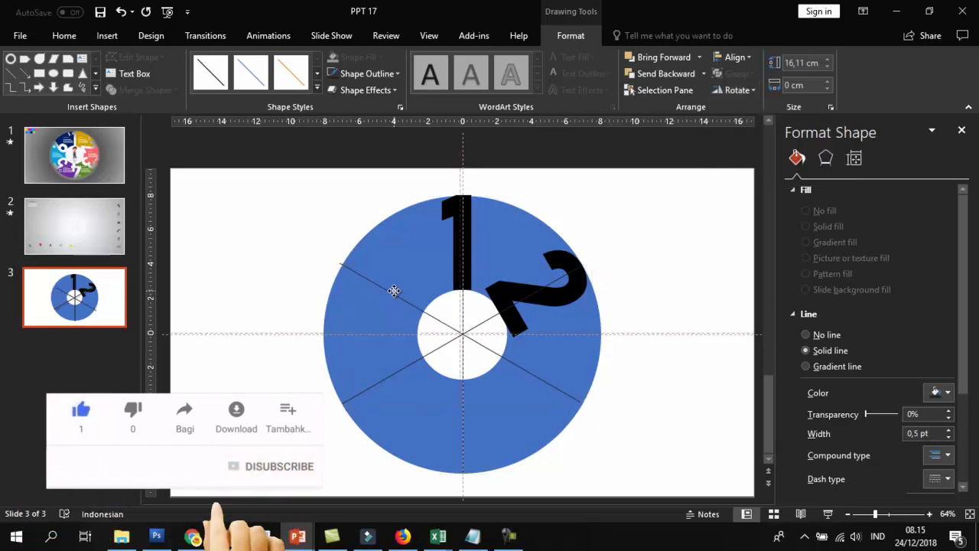
drag(397, 290, 397, 290)
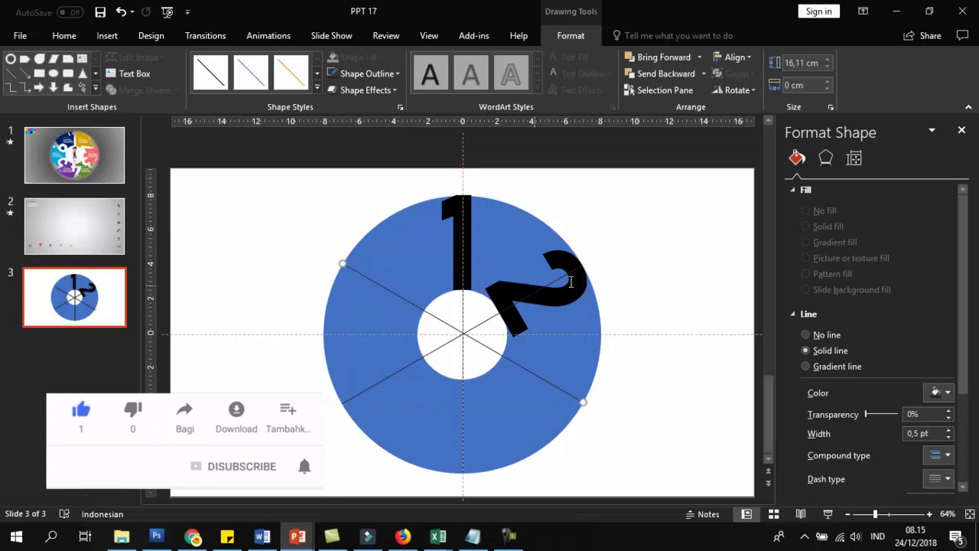
Duplicate the 2, rotate the copy 120°, and move it to the ring's lower right.
click(675, 268)
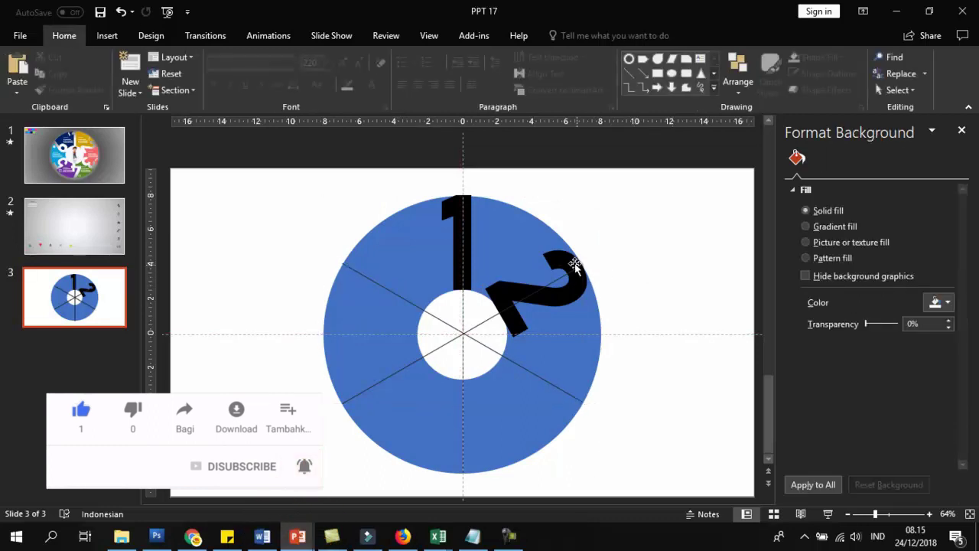
click(574, 261)
click(588, 220)
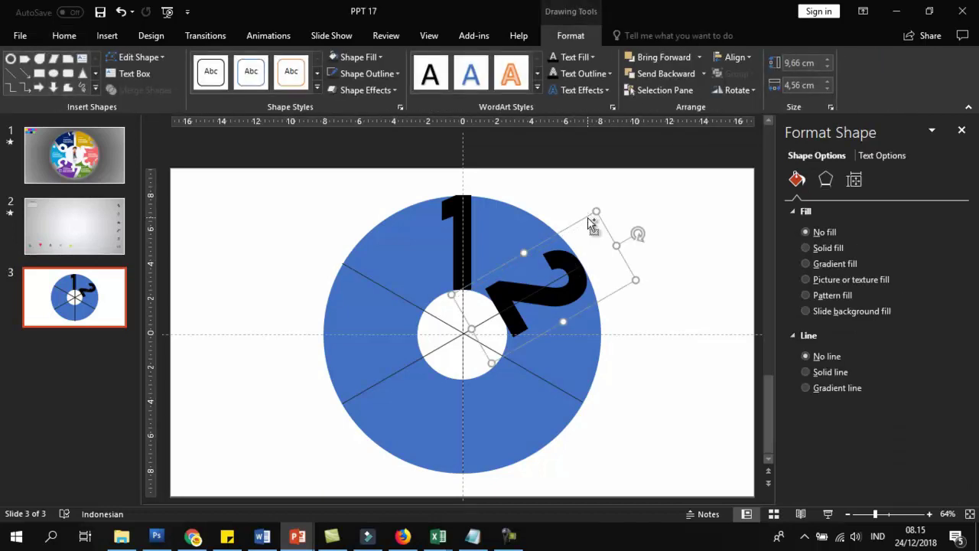
key(Right)
key(Down)
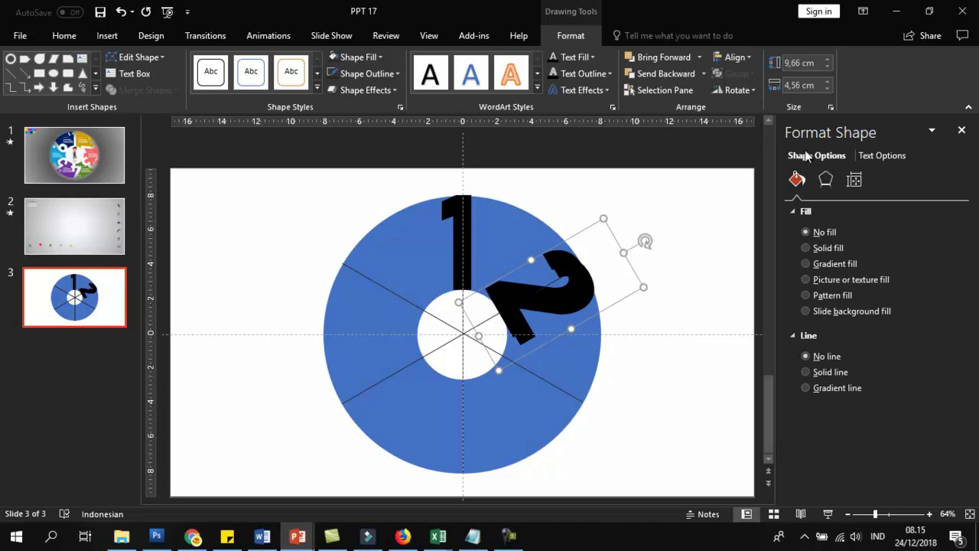
click(735, 89)
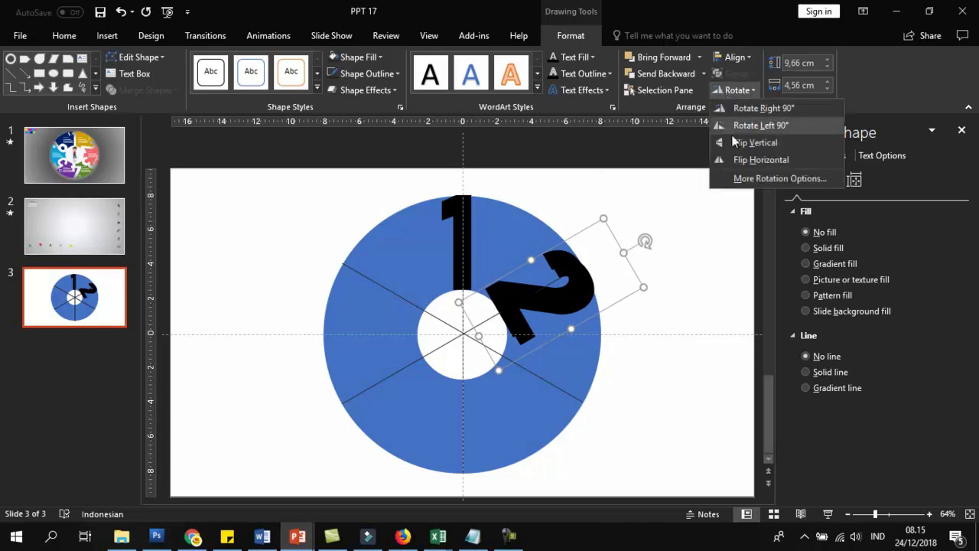
click(740, 178)
click(914, 267)
text(120)
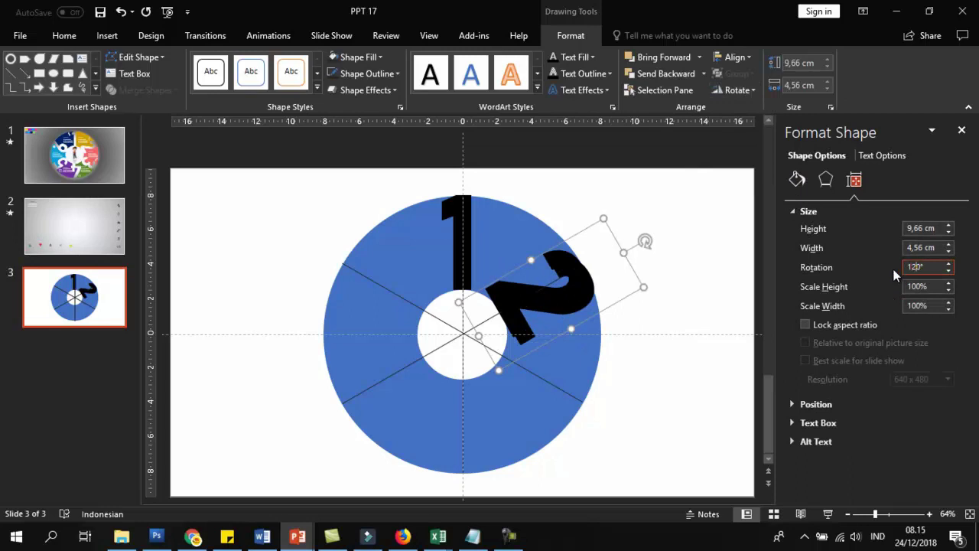
key(Return)
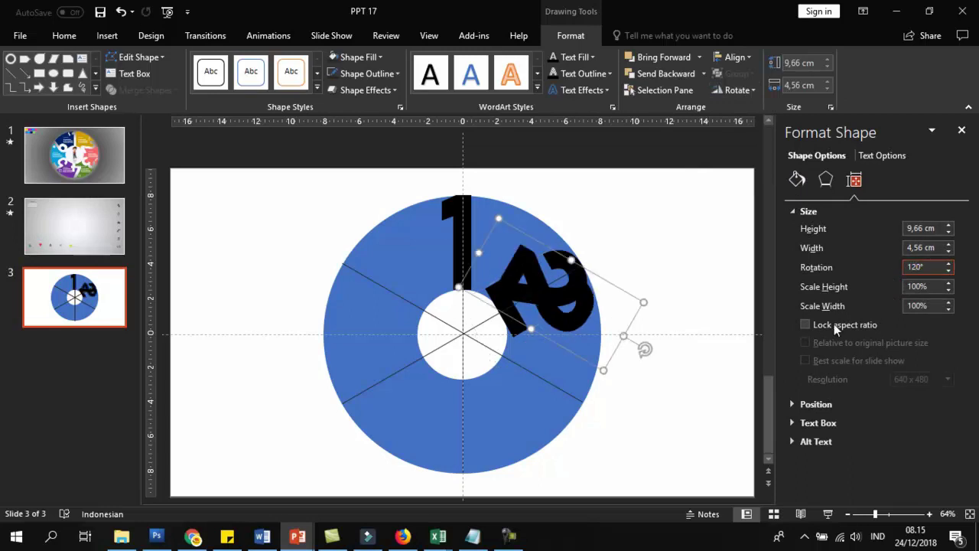
mouse_move(633, 301)
mouse_down()
mouse_move(587, 372)
mouse_move(623, 391)
mouse_move(625, 381)
mouse_move(565, 410)
mouse_up()
Retype the copy as 3 and nudge it into place on the ring.
click(575, 379)
text(3)
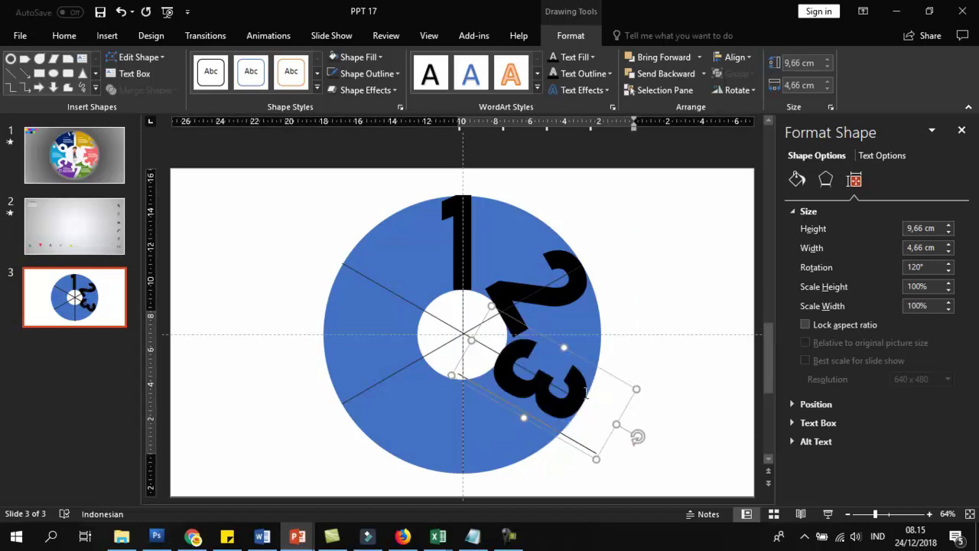
click(633, 372)
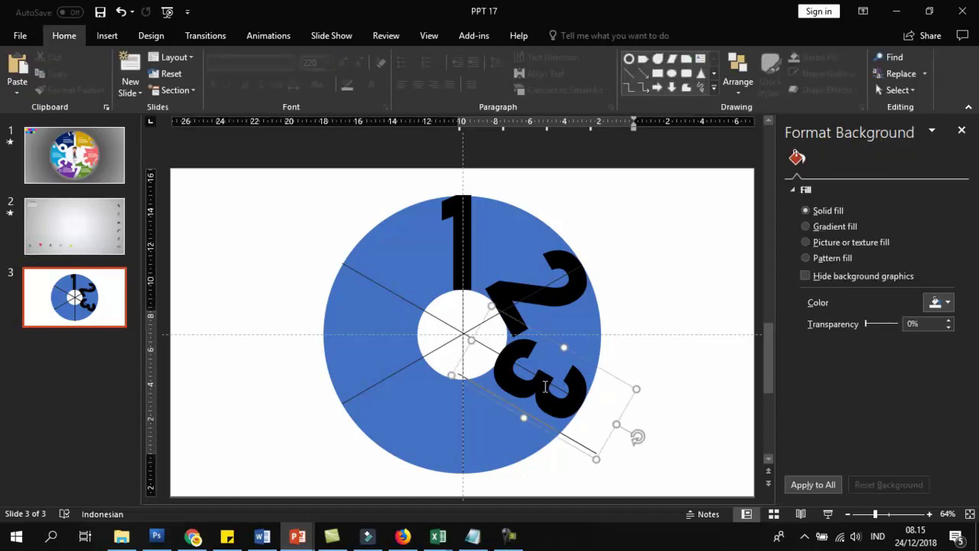
click(613, 376)
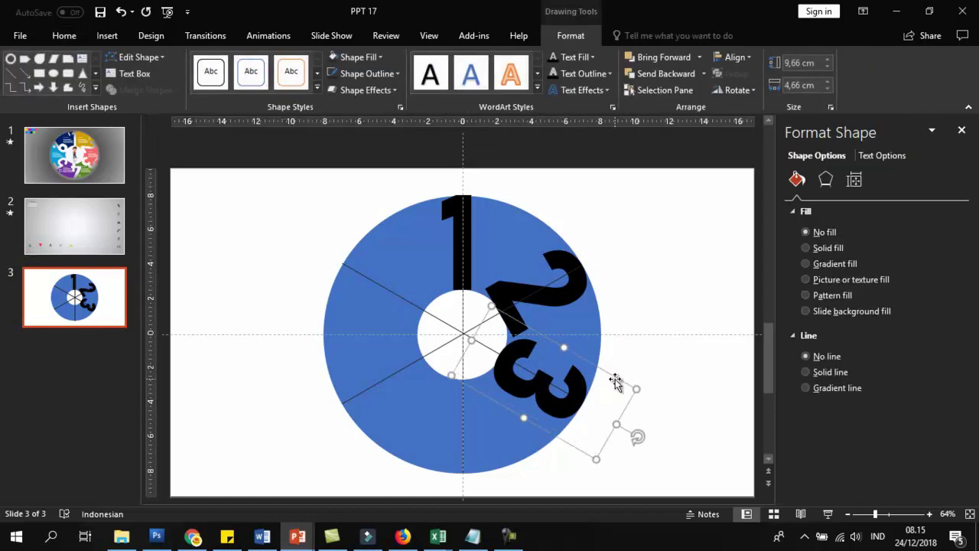
drag(616, 382, 620, 386)
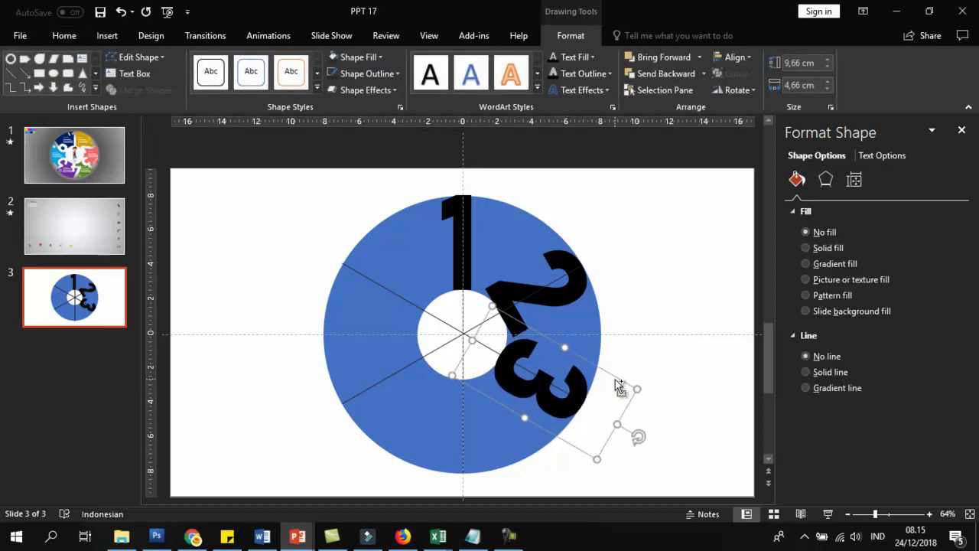
click(634, 373)
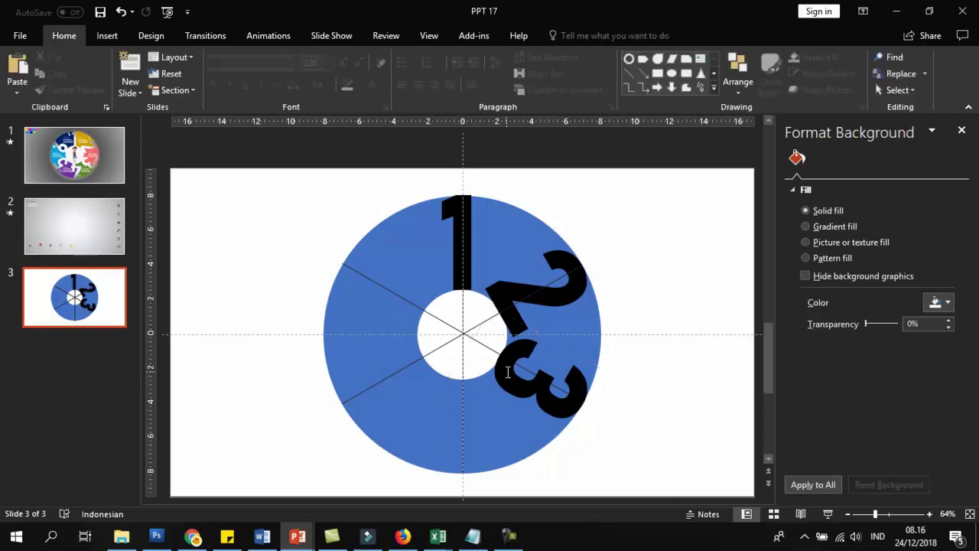
drag(616, 383, 623, 390)
Set the next digit copies' rotations to 180° and 240°.
click(854, 179)
click(910, 267)
text(180)
key(Return)
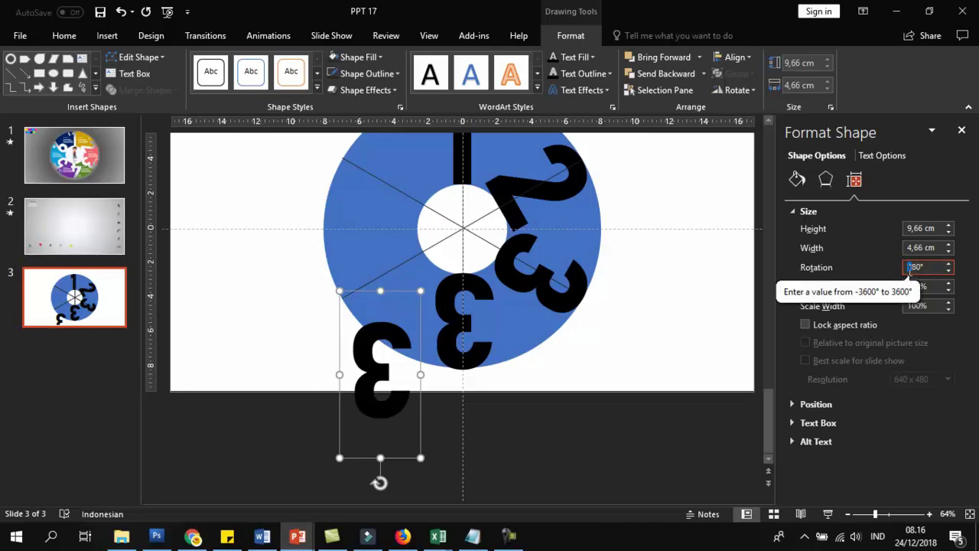
text(240)
key(Return)
Move the 5 onto the ring's lower left.
drag(383, 329, 385, 221)
scroll(385, 220, up, 1)
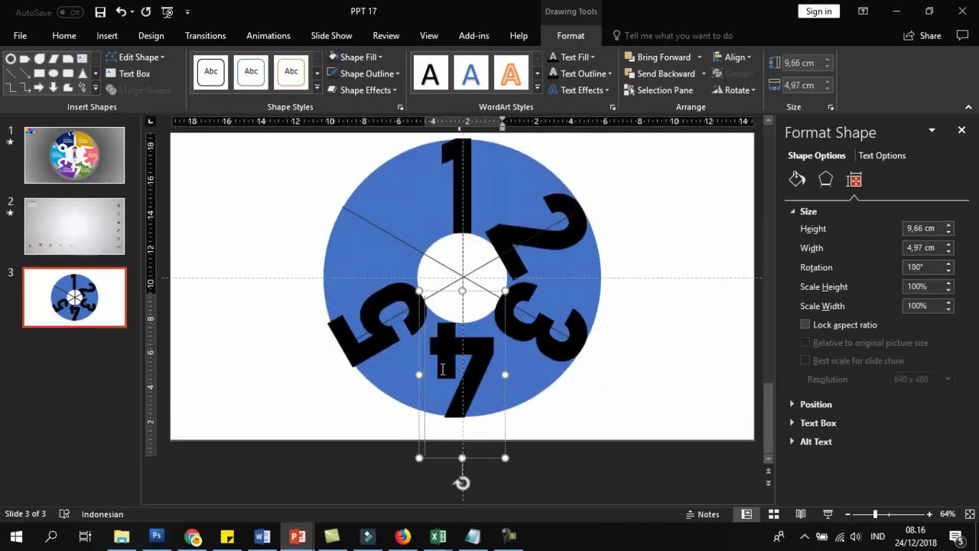
click(389, 267)
click(358, 381)
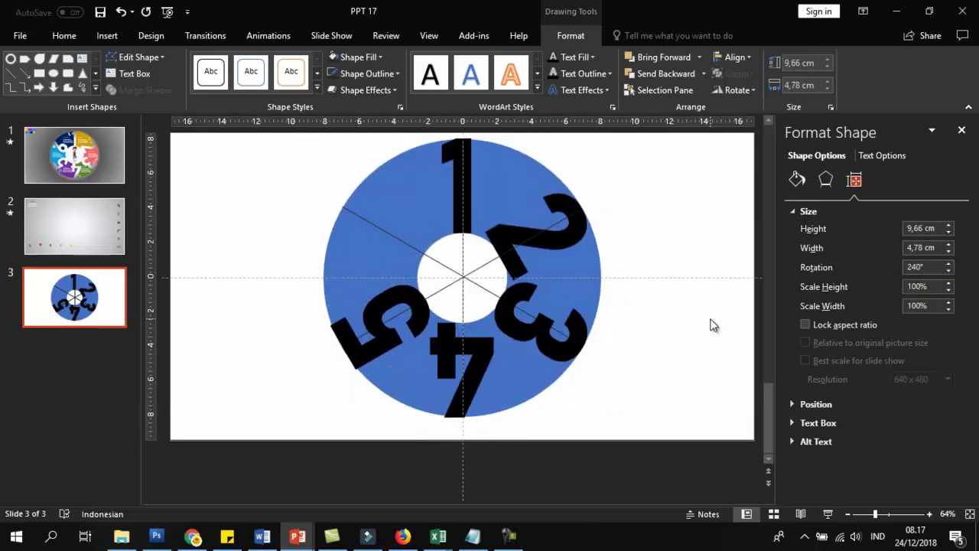
drag(358, 381, 352, 338)
Rotate the 6 to 300° and move it to the ring's upper left.
click(855, 180)
text(300)
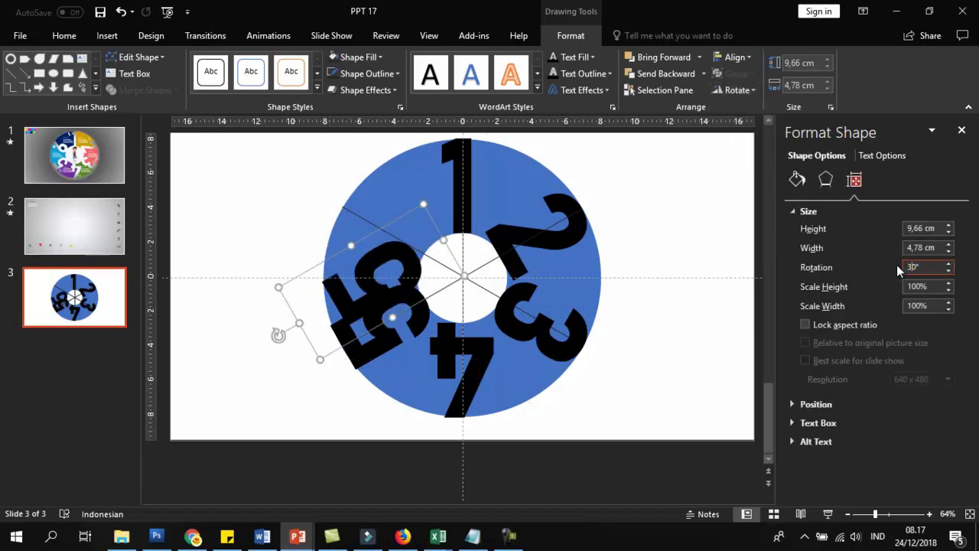
key(Return)
drag(299, 233, 312, 174)
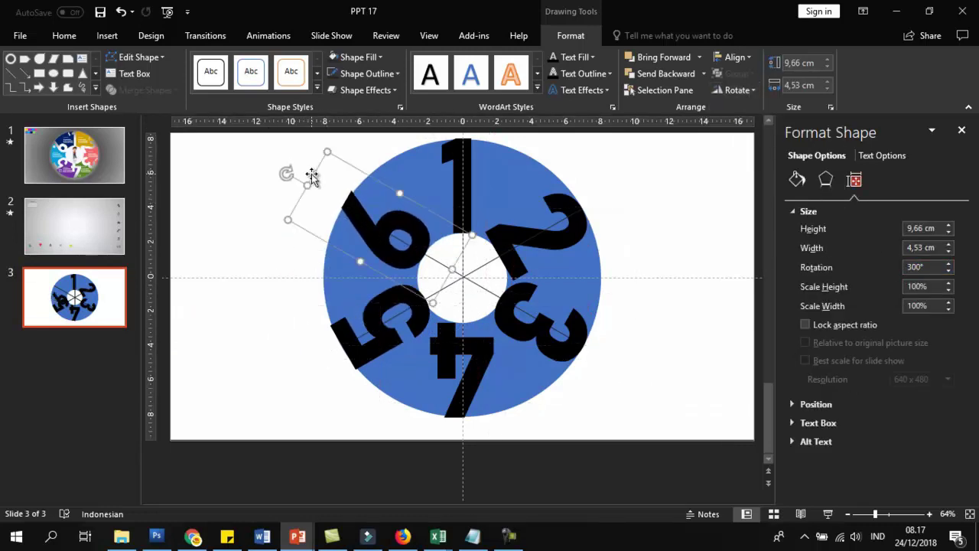
click(684, 244)
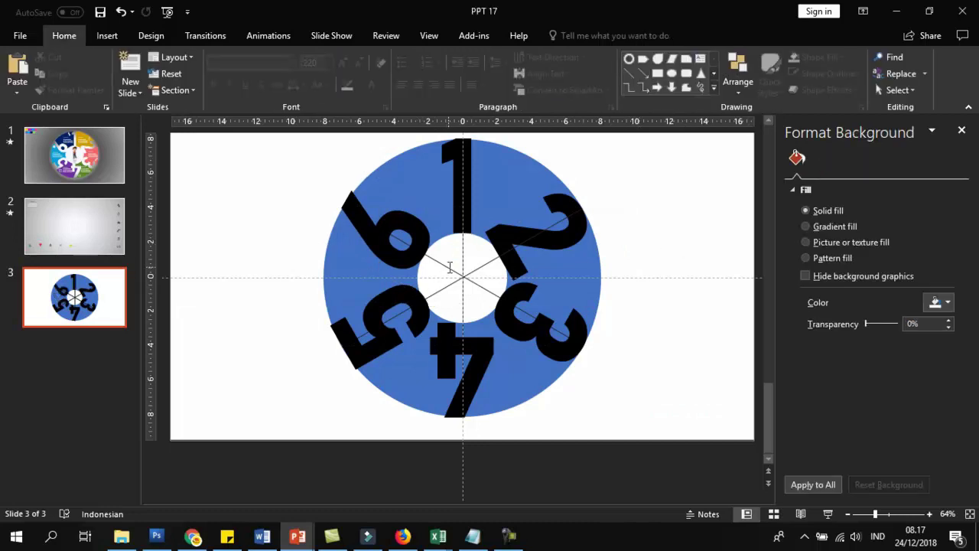
Delete the three divider lines crossing the ring's centre.
click(453, 268)
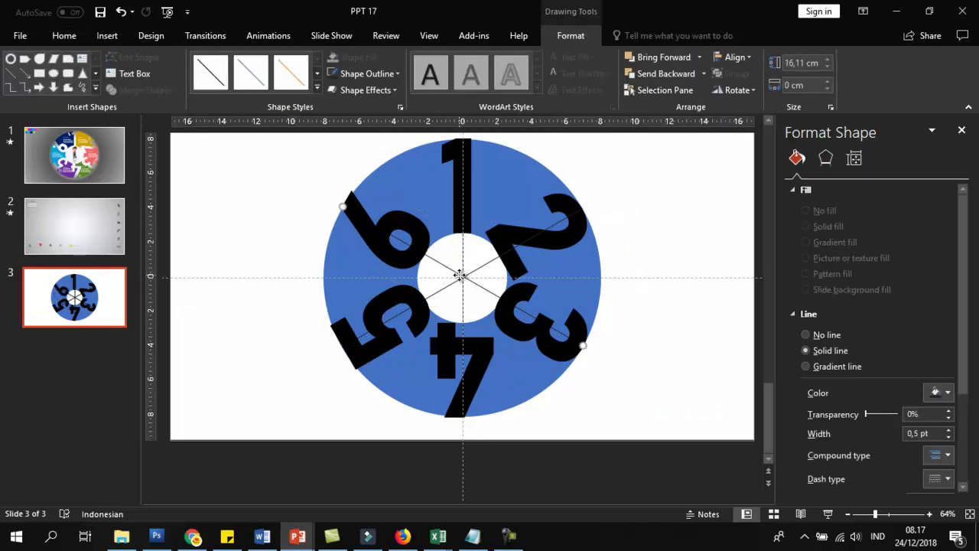
key(Delete)
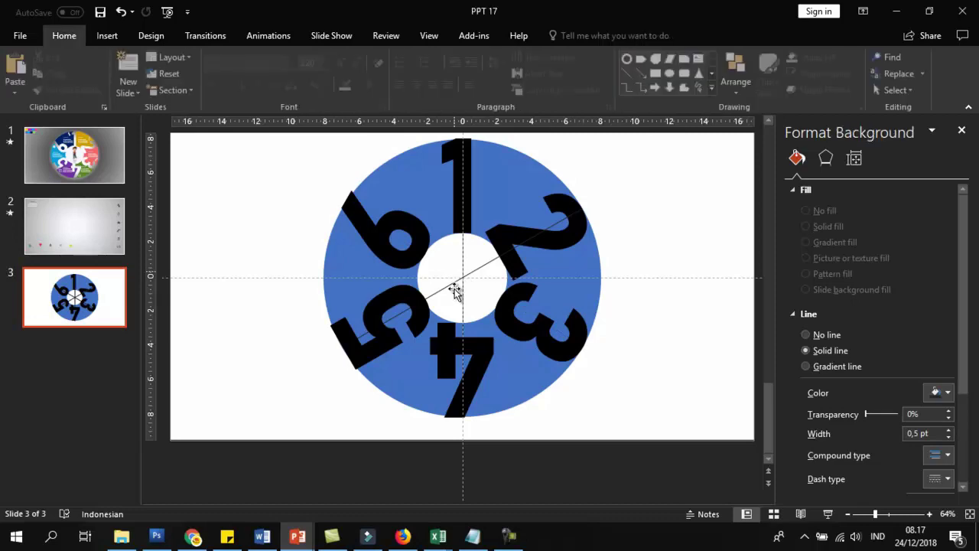
click(463, 273)
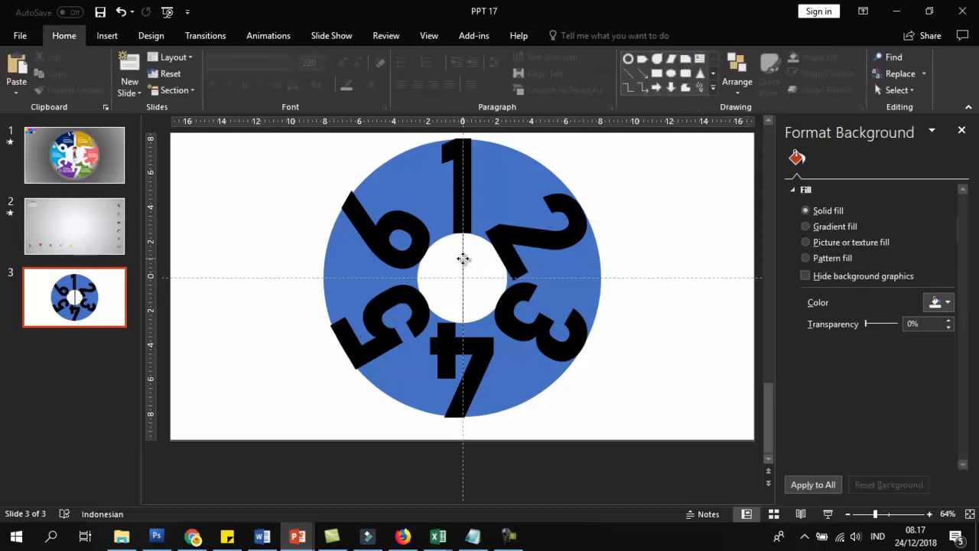
key(Delete)
click(464, 260)
key(Delete)
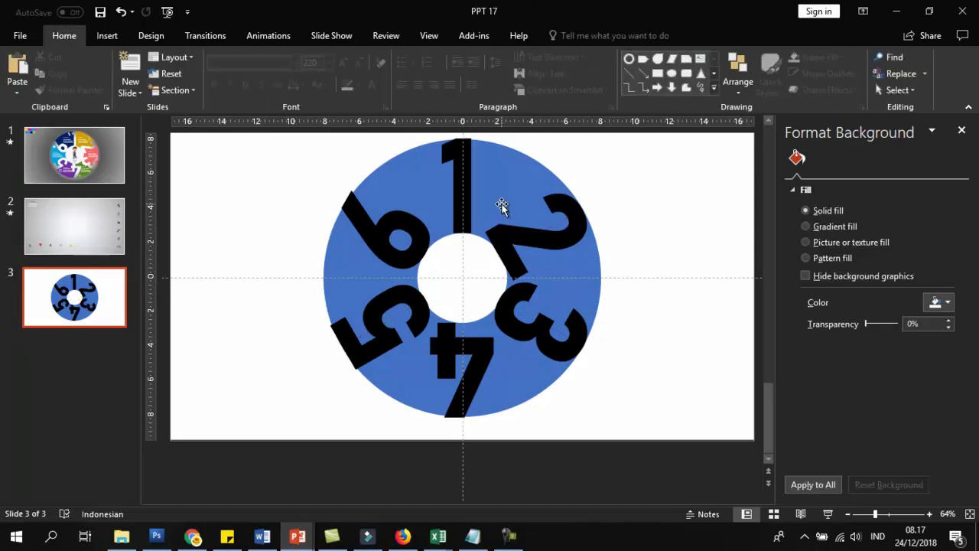
Select all six digit boxes, 1 through 6, together.
click(466, 186)
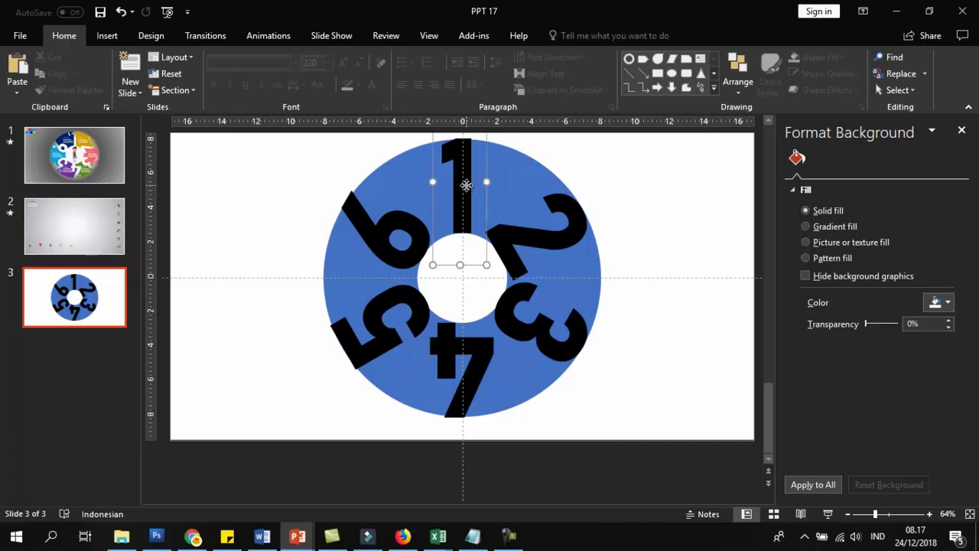
shift+click(550, 245)
shift+click(537, 324)
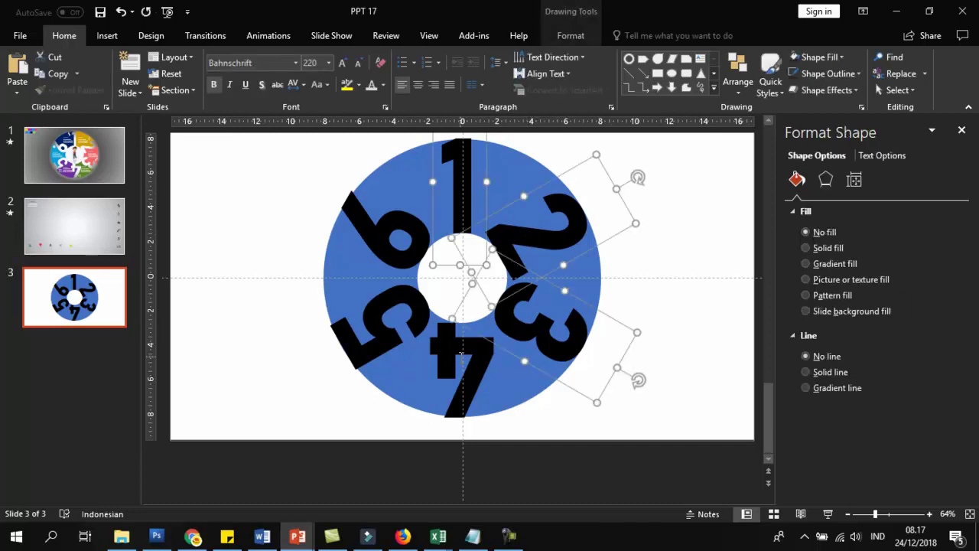
shift+click(449, 349)
shift+click(382, 301)
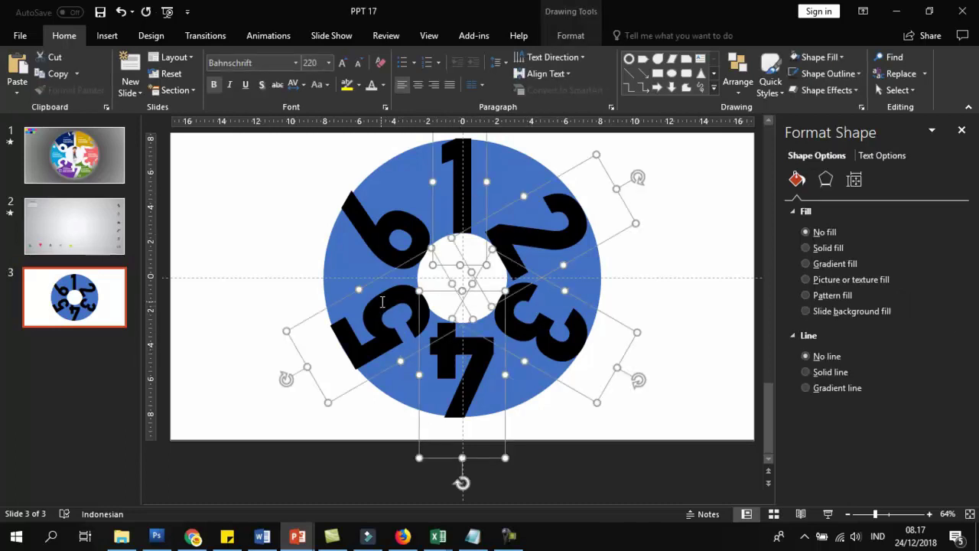
shift+click(378, 249)
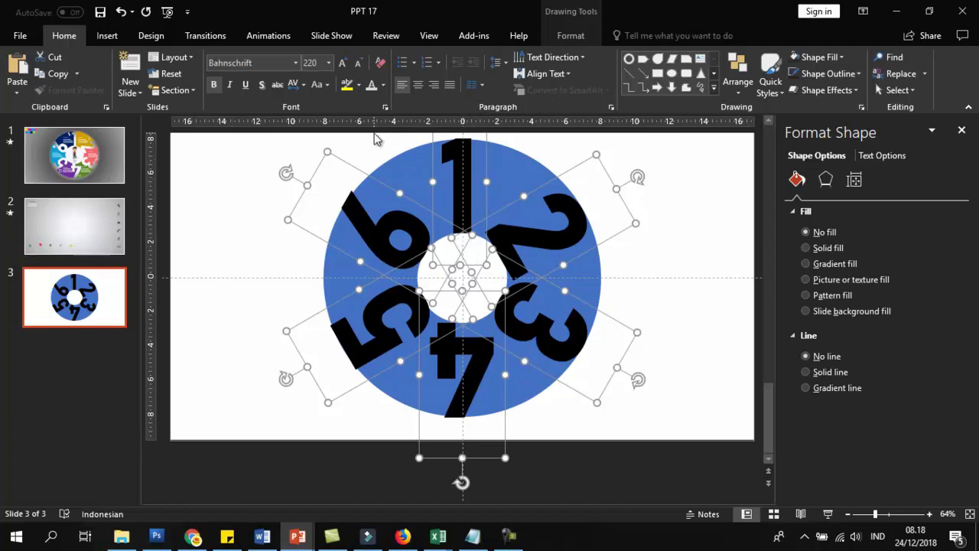
Add the blue ring to the selection and fragment the ring and digits.
shift+click(414, 168)
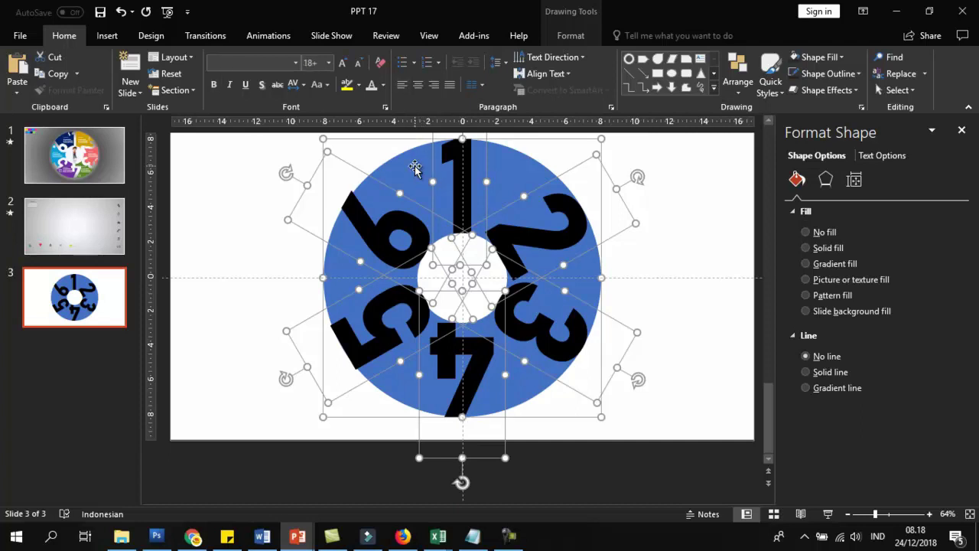
click(571, 35)
click(144, 90)
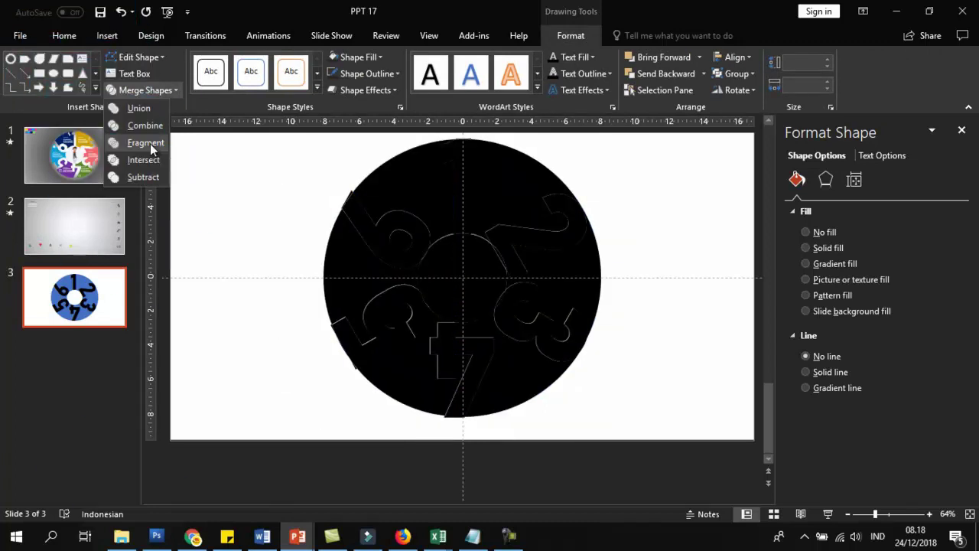
click(150, 143)
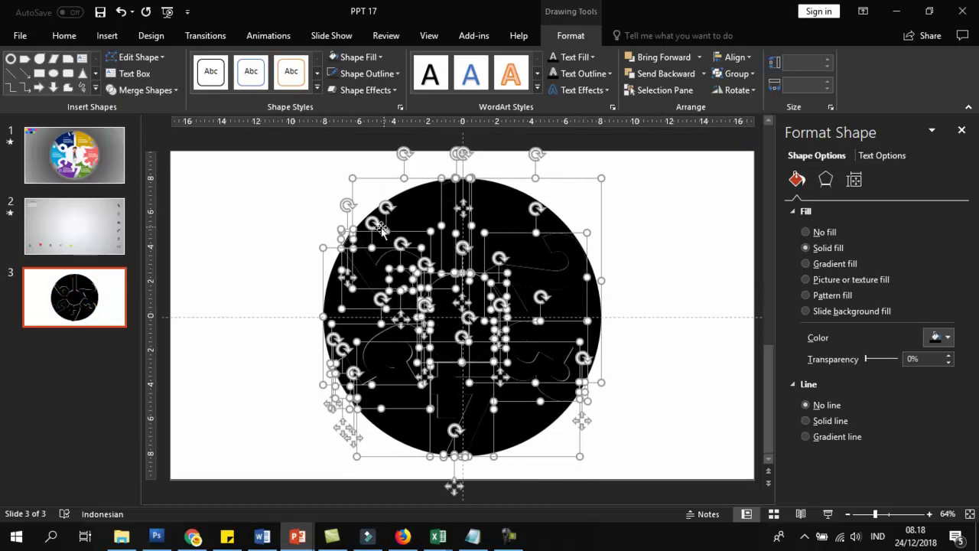
Delete the 1, 2 and 3 fragments, then restore the unmerged ring and digits.
click(649, 239)
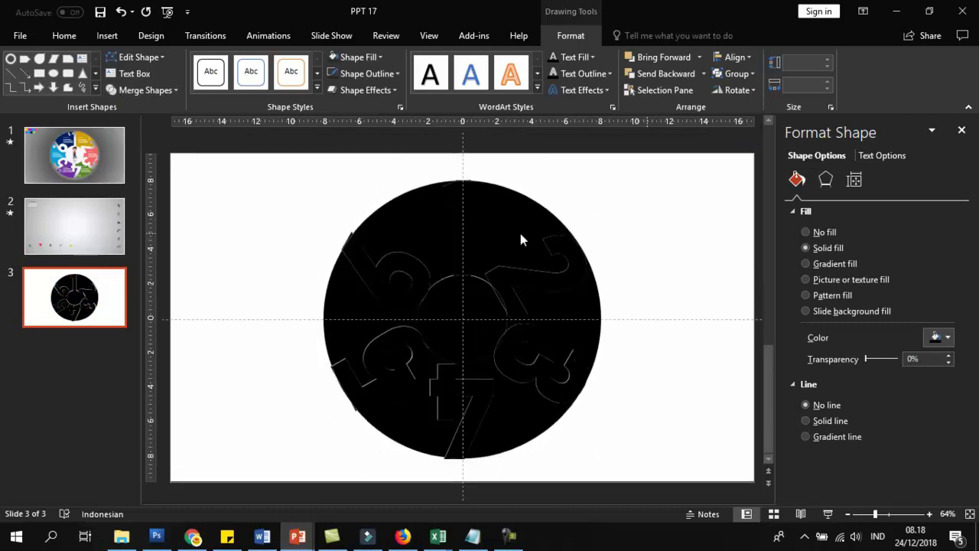
click(459, 213)
key(Delete)
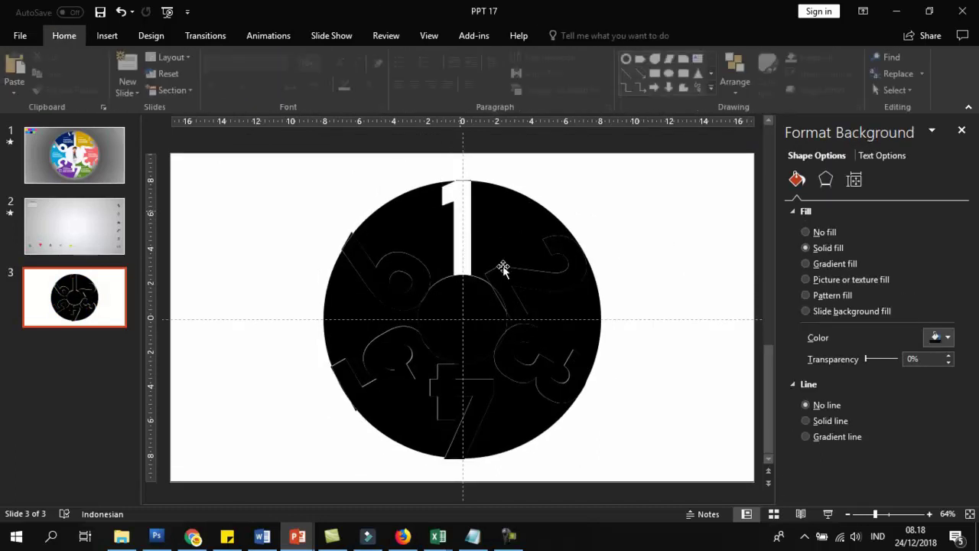
click(502, 271)
key(Delete)
click(509, 349)
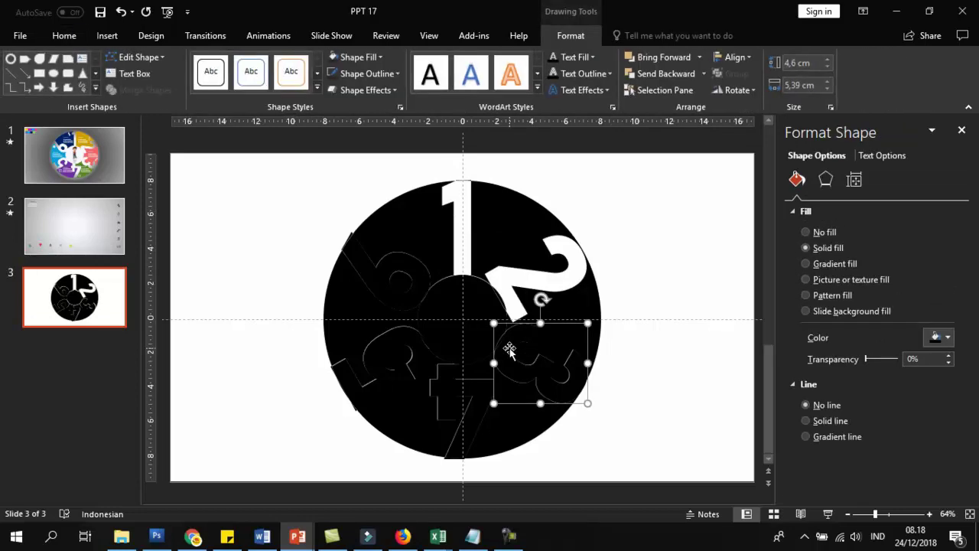
key(Delete)
key(Delete)
key(ctrl+a)
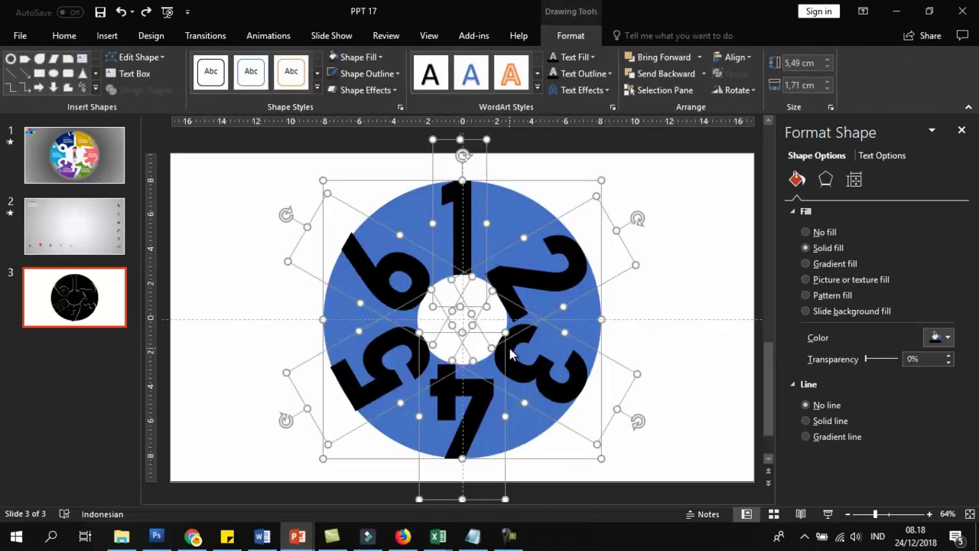
Nudge the 2 slightly to the right.
click(651, 278)
click(579, 260)
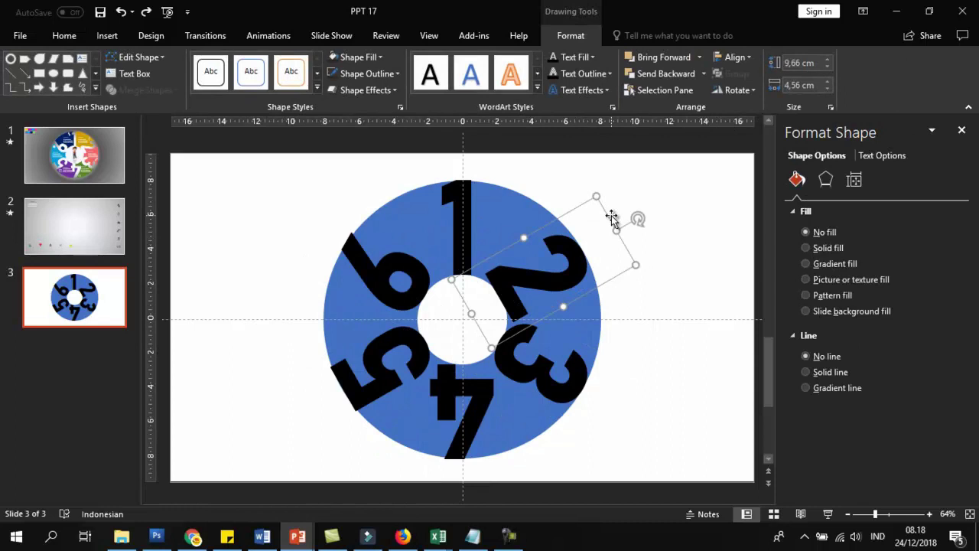
drag(612, 218, 613, 219)
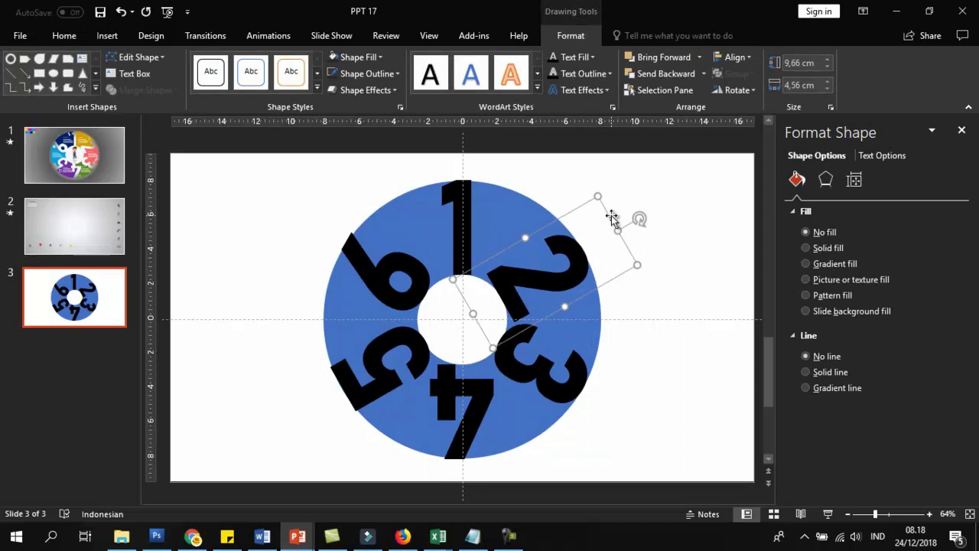
click(609, 271)
Reselect digits 1 to 6 together with the blue ring.
click(465, 229)
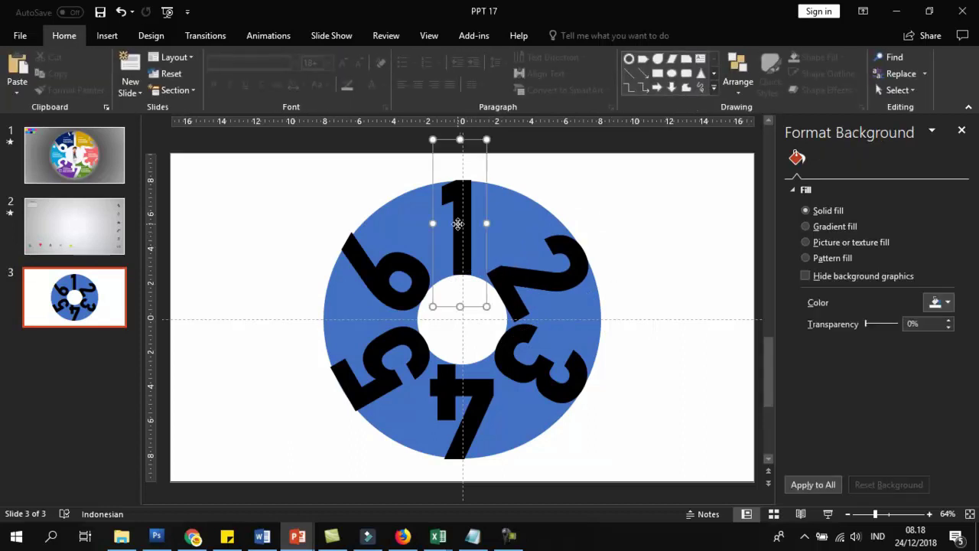
shift+click(535, 279)
shift+click(490, 372)
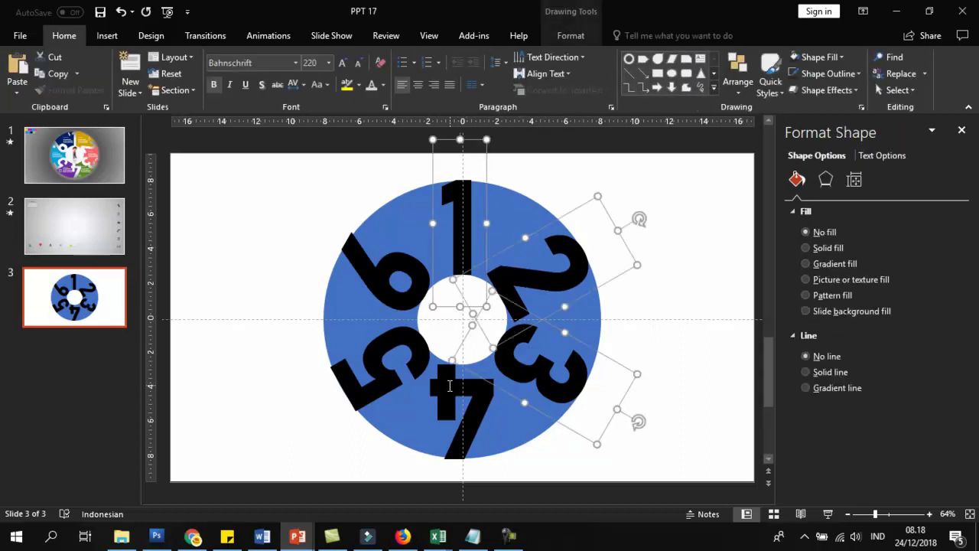
shift+click(450, 385)
shift+click(375, 363)
shift+click(383, 276)
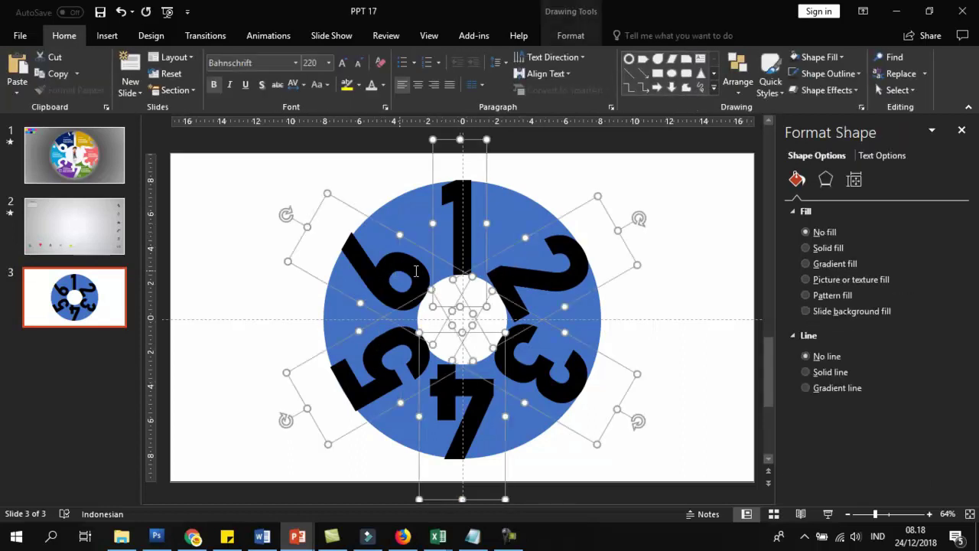
shift+click(510, 205)
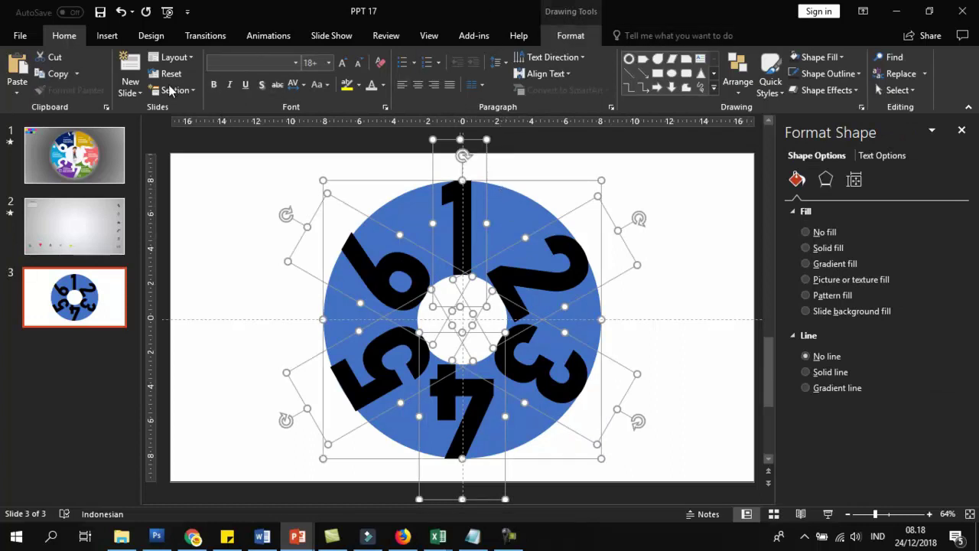
Apply Merge Shapes > Fragment to the ring and six numbers, then pick the top fragment.
click(571, 35)
click(146, 89)
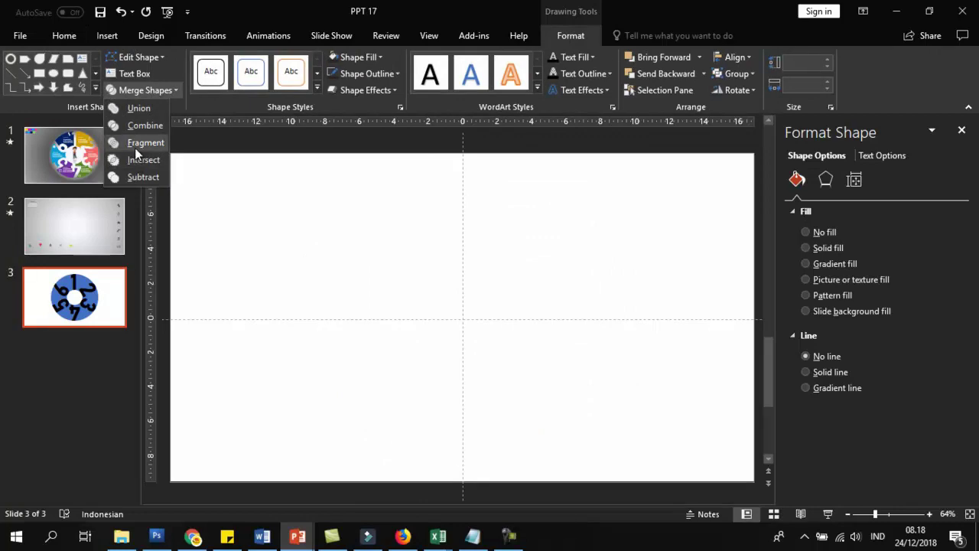
click(136, 143)
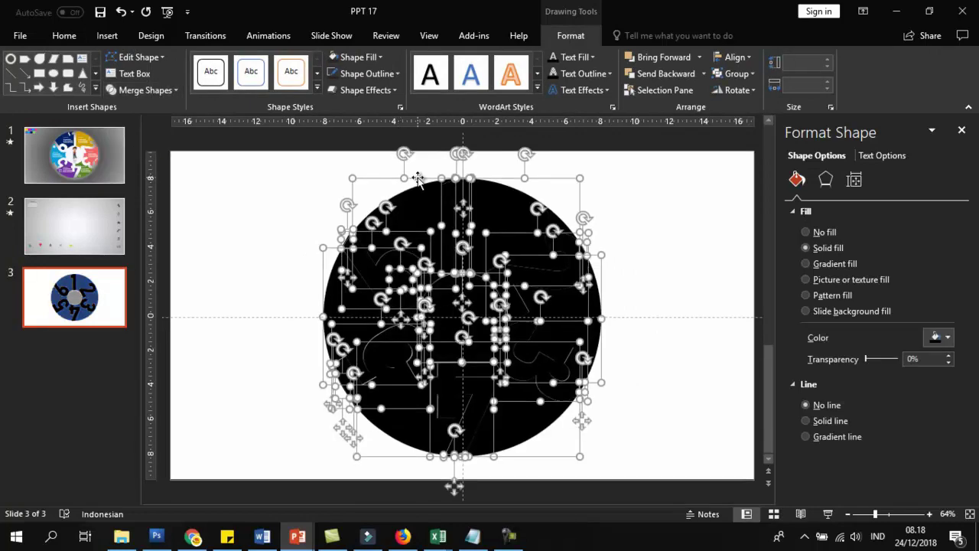
click(655, 221)
click(463, 208)
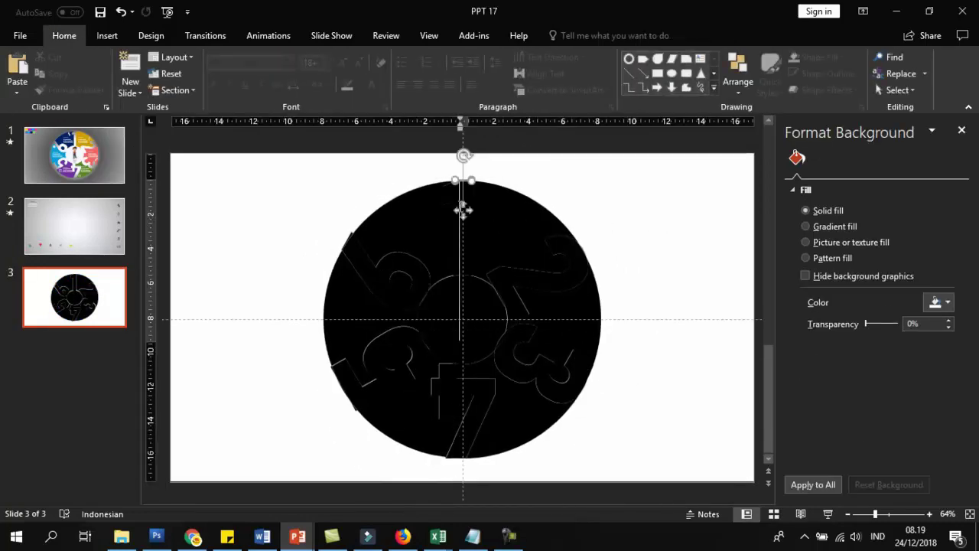
Delete the black fragments covering digits 1 through 6 so the numerals show as cut-outs.
click(546, 281)
click(464, 207)
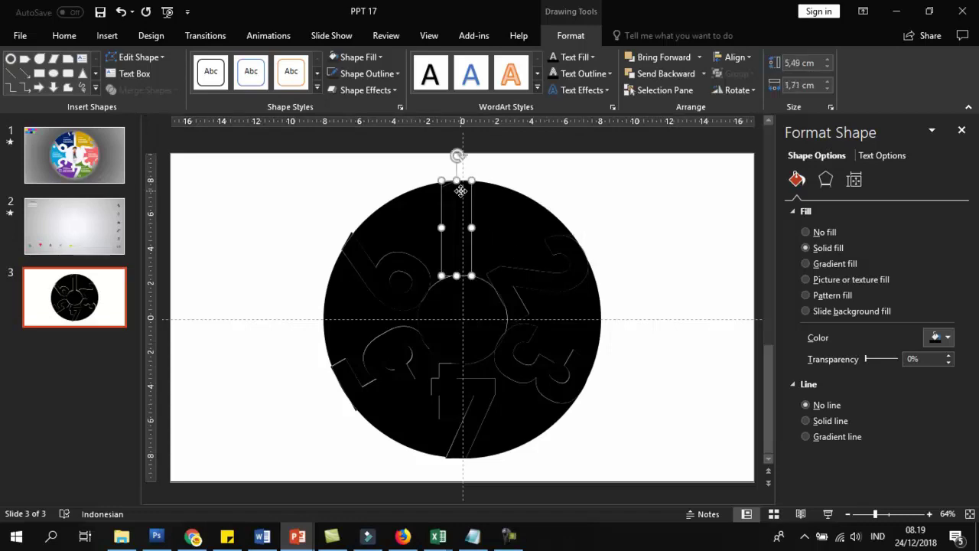
key(Delete)
click(549, 280)
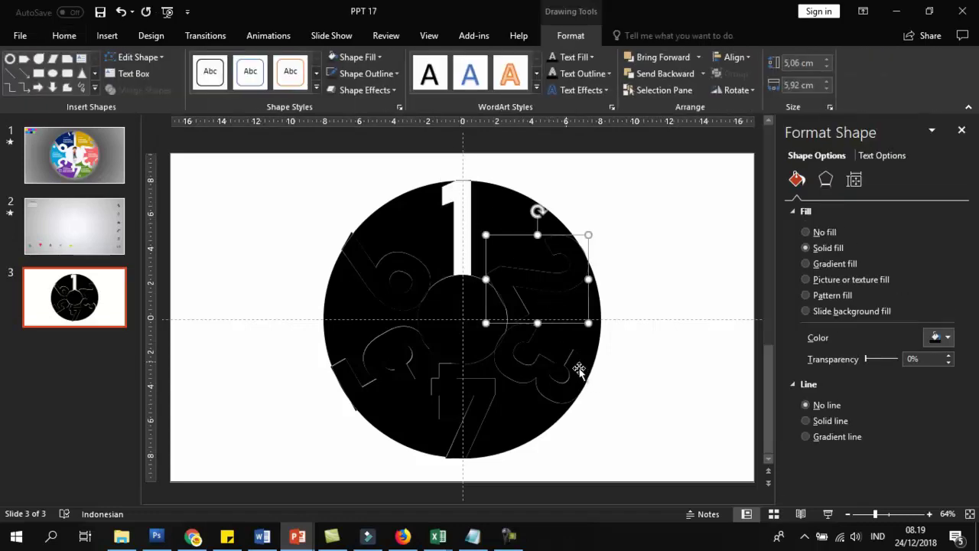
key(Delete)
click(579, 370)
key(Delete)
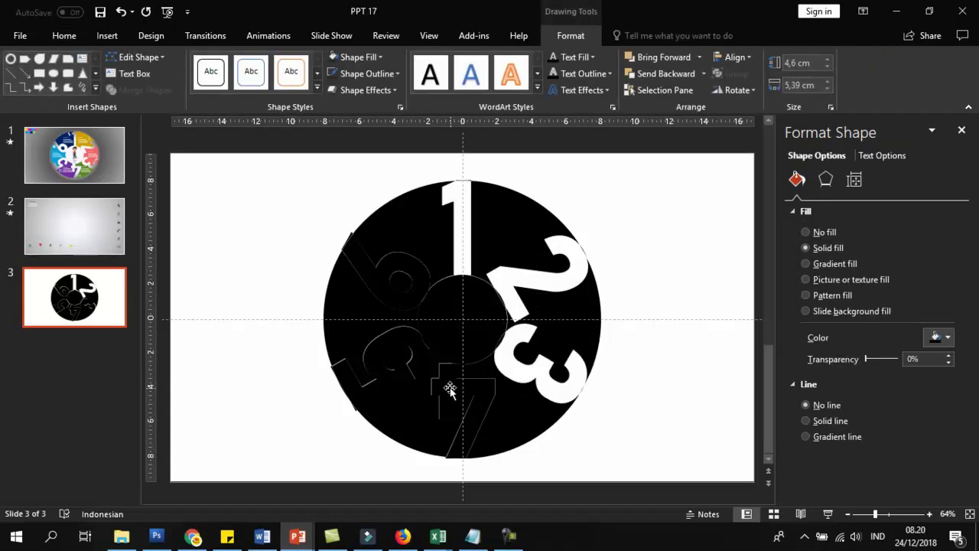
click(451, 391)
key(Delete)
click(380, 344)
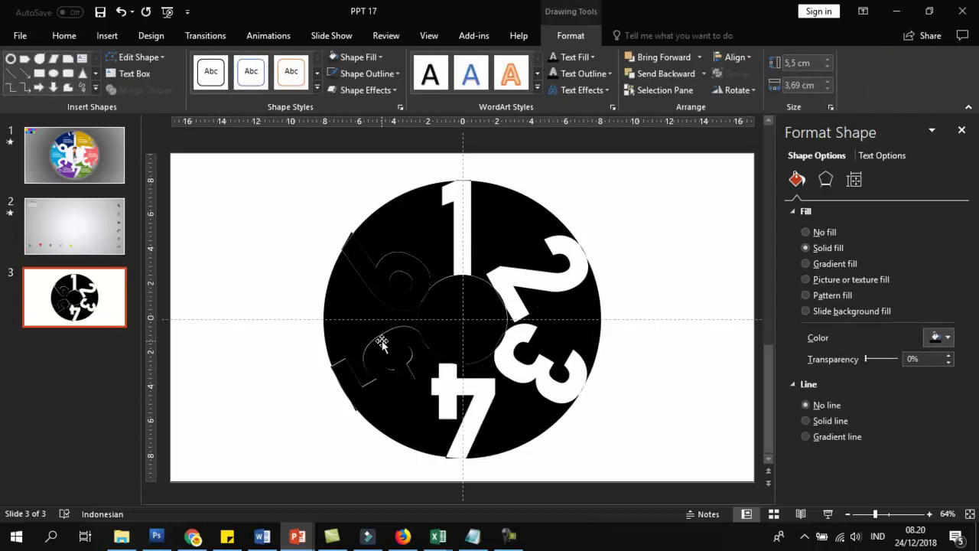
key(Delete)
click(359, 261)
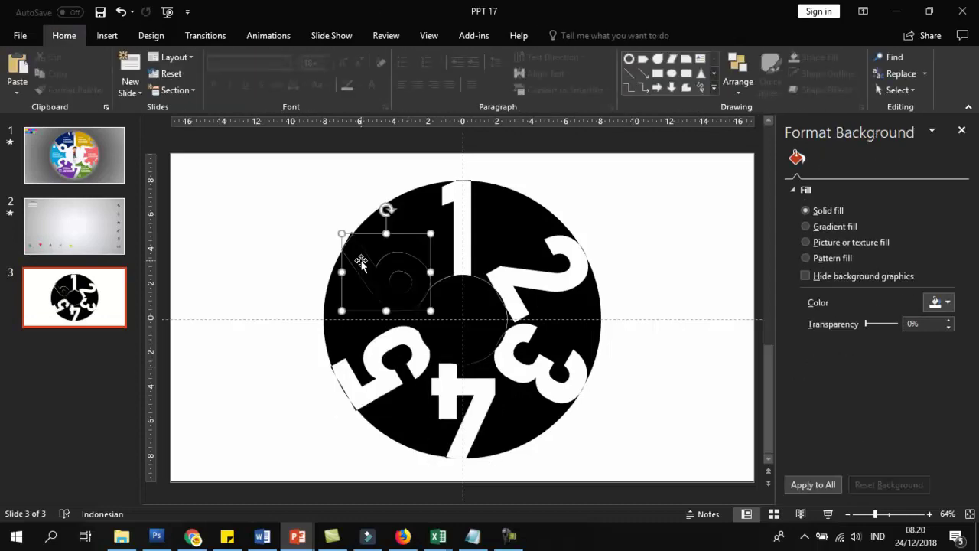
key(Delete)
Delete the centre circle fragment to open the middle, then start selecting the black ring pieces.
click(471, 329)
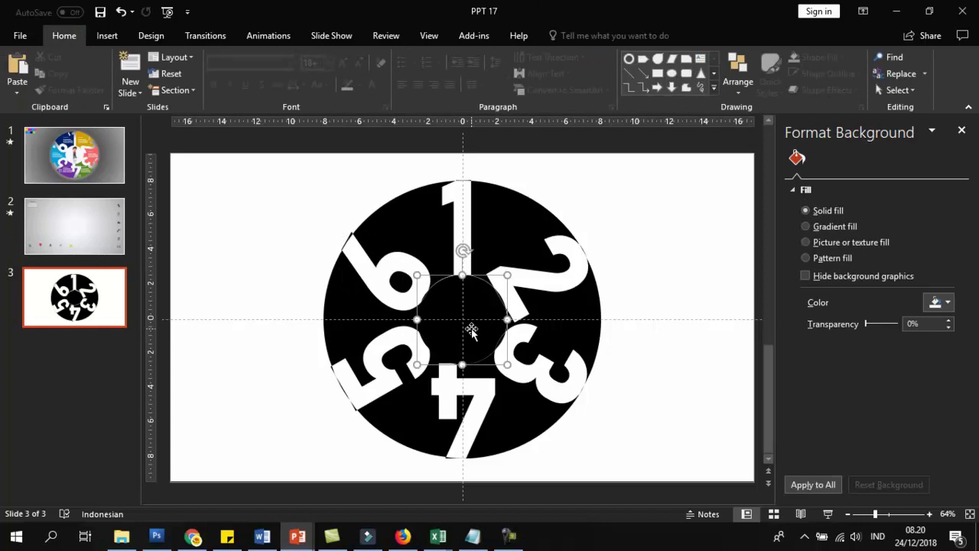
key(Delete)
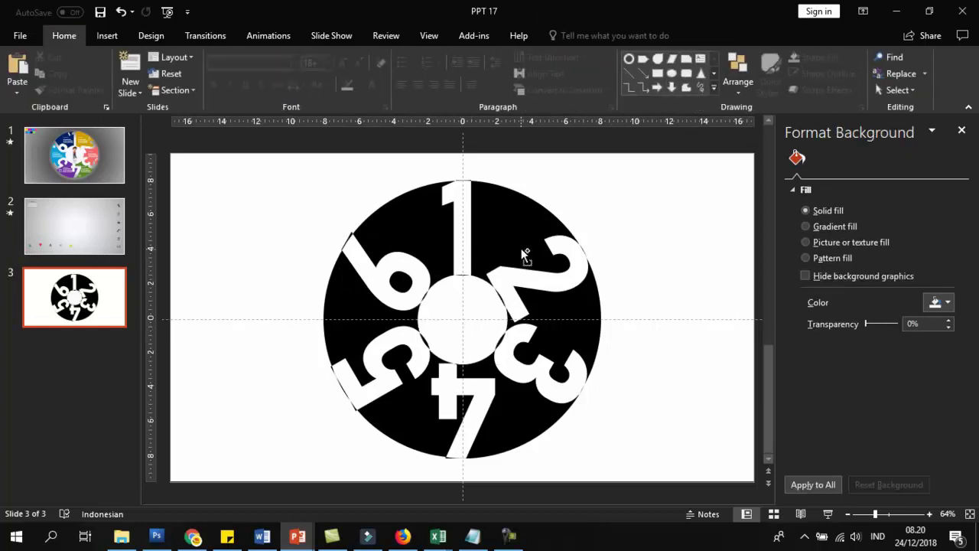
click(520, 241)
shift+click(578, 328)
Select the remaining black ring pieces and cut all six aside.
shift+click(538, 407)
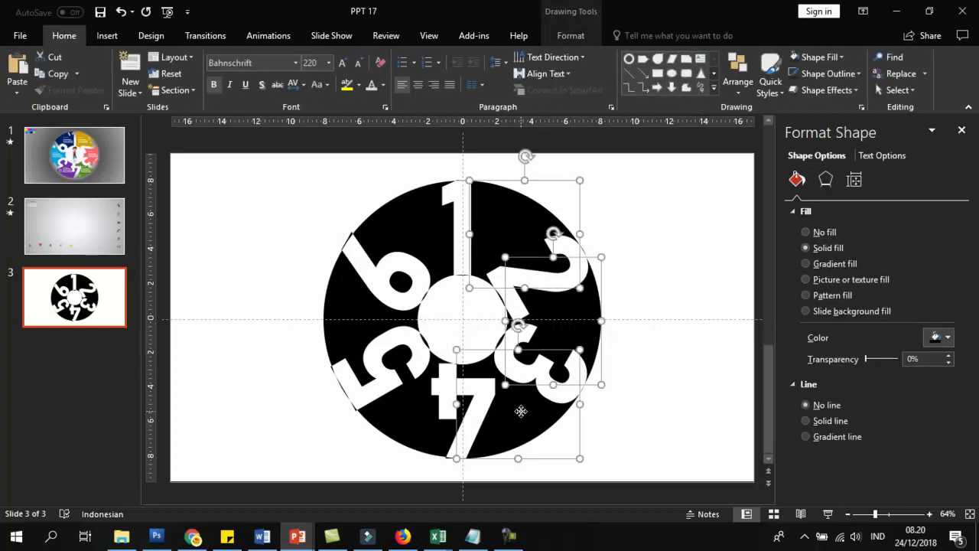
shift+click(405, 423)
shift+click(344, 312)
shift+click(410, 226)
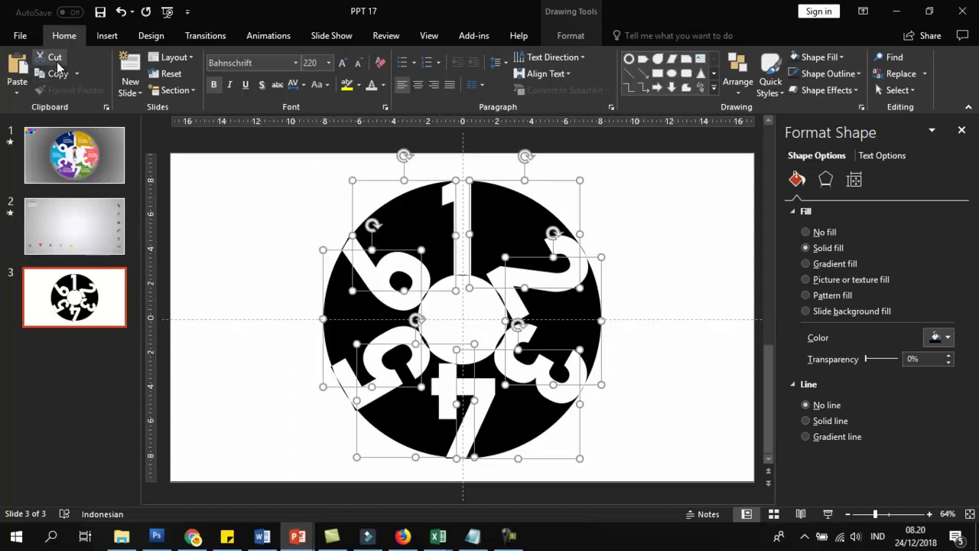
key(Delete)
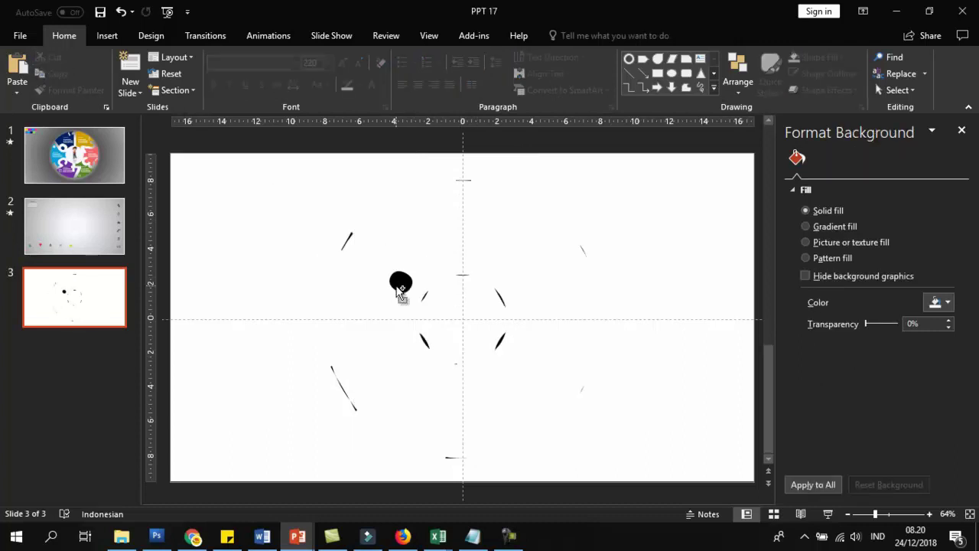
Remove the leftover slivers from the slide and paste the six ring pieces back.
key(ctrl+a)
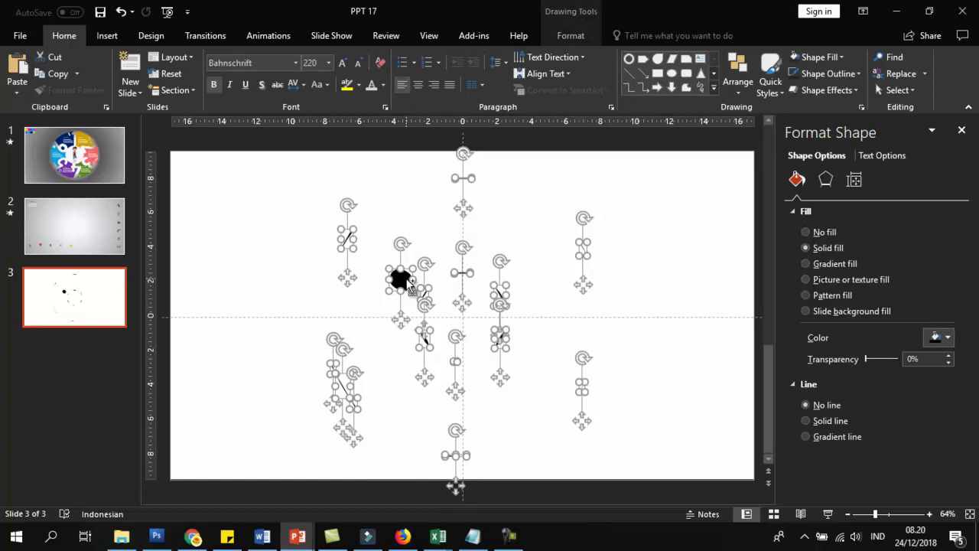
drag(411, 285, 411, 285)
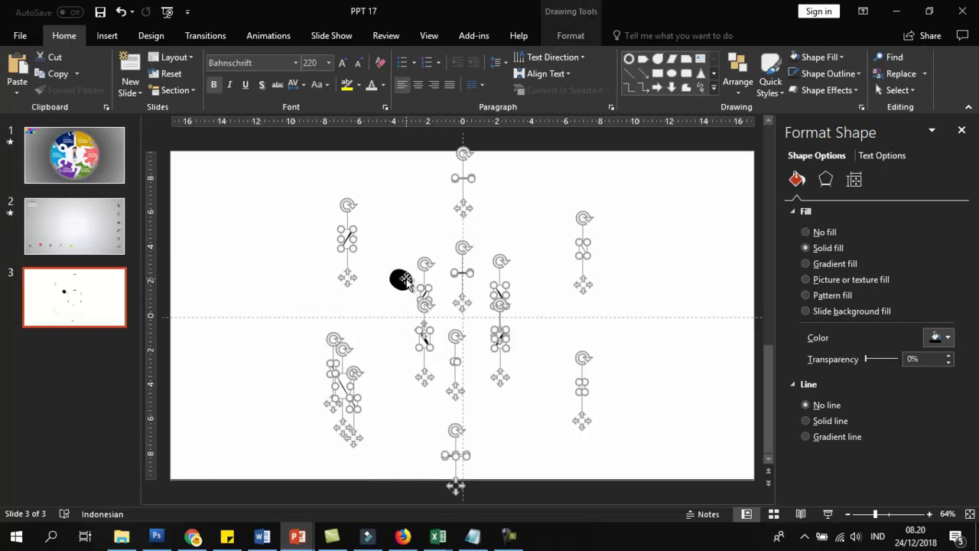
key(Escape)
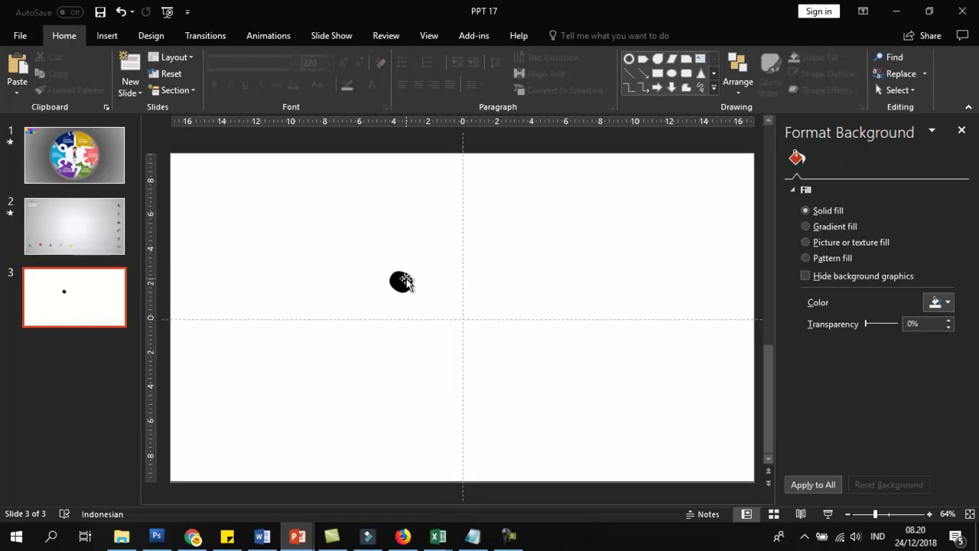
key(ctrl+v)
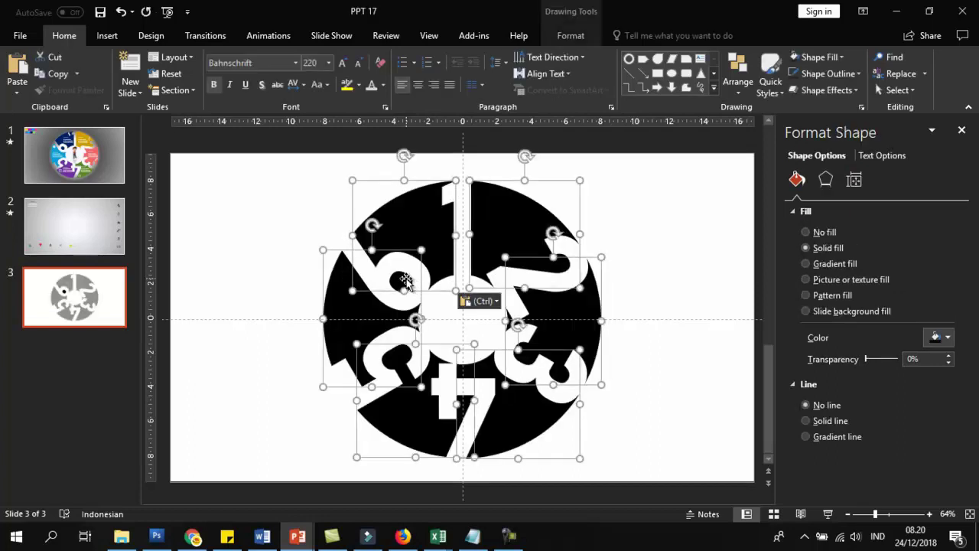
click(631, 281)
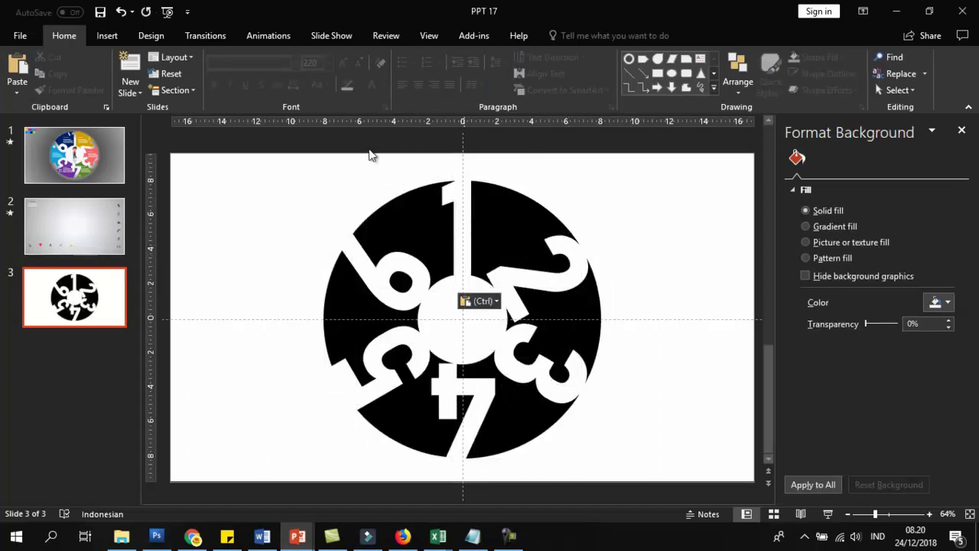
Copy the colour-swatch picture from slide 1 and paste it into slide 3's top-left corner.
click(58, 222)
click(77, 157)
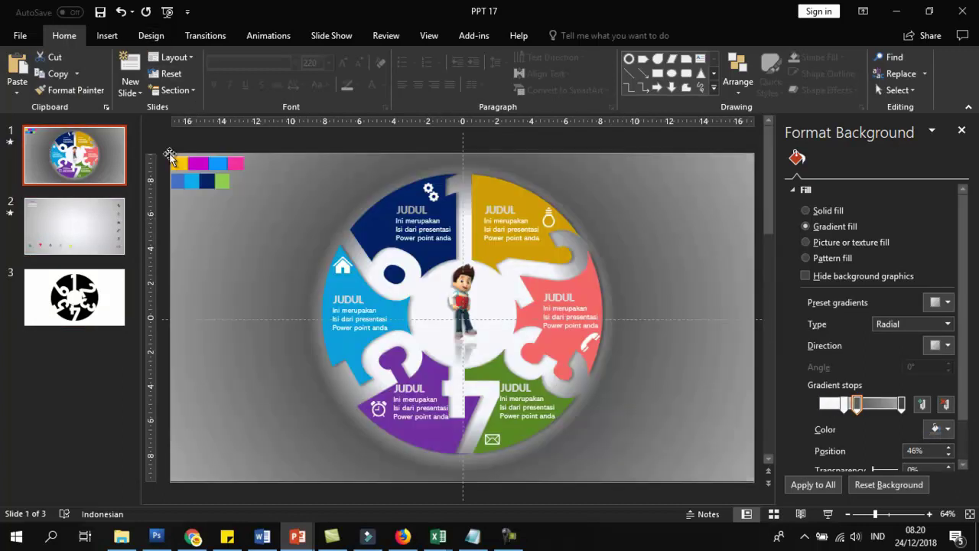
click(195, 174)
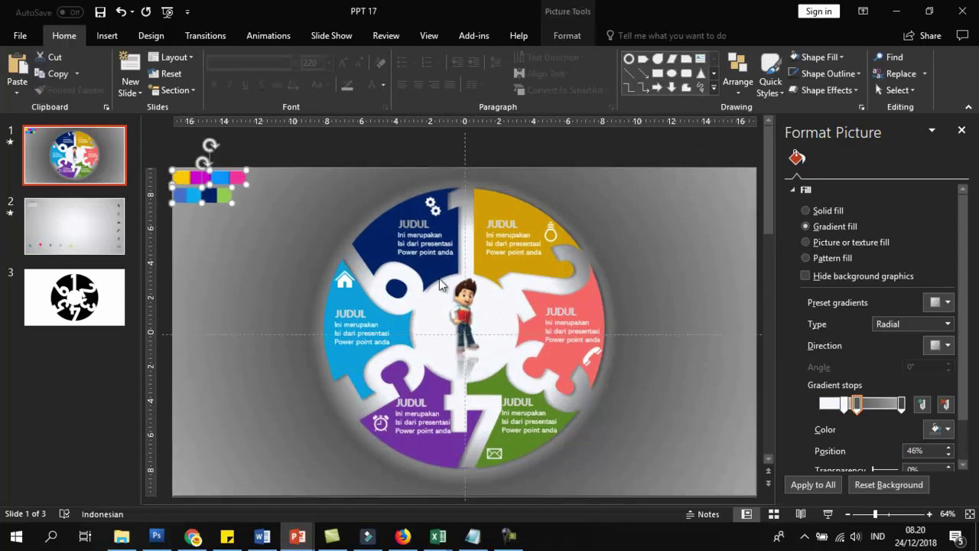
click(114, 302)
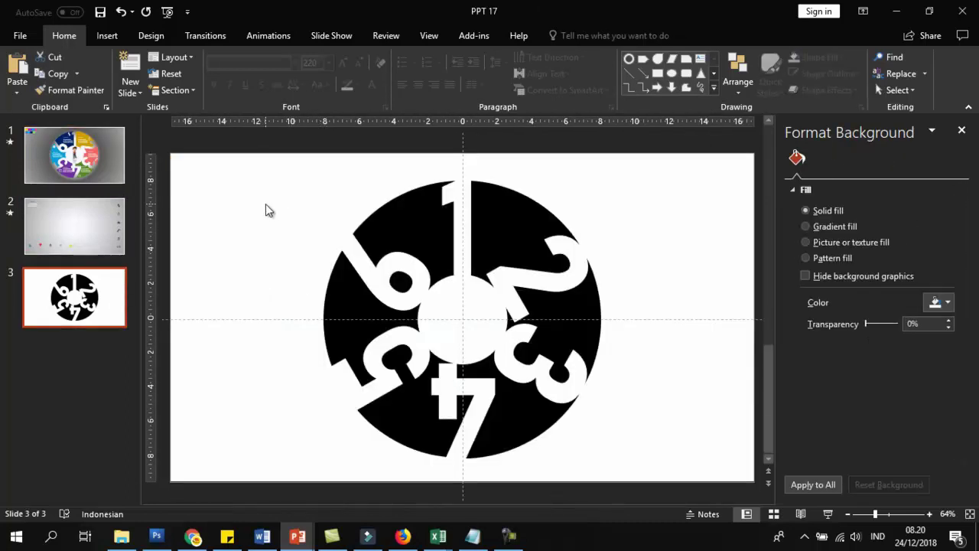
key(ctrl+v)
click(243, 222)
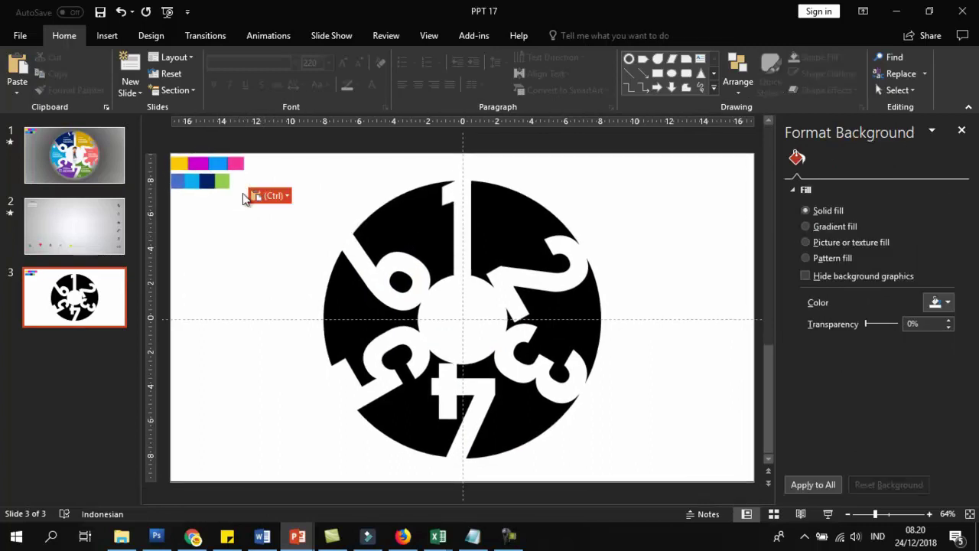
click(505, 230)
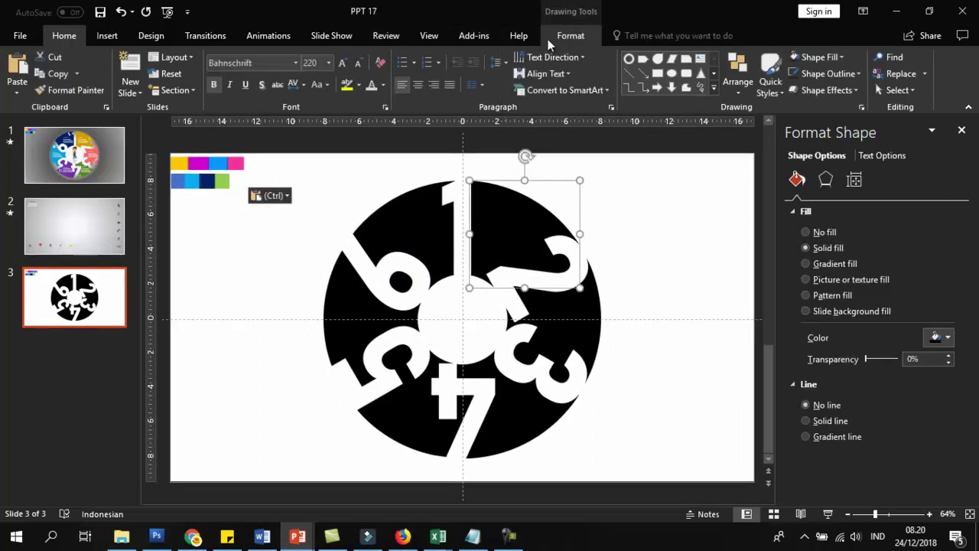
Fill the 2 piece yellow and the 3 piece pink using colours sampled from the swatches.
click(571, 35)
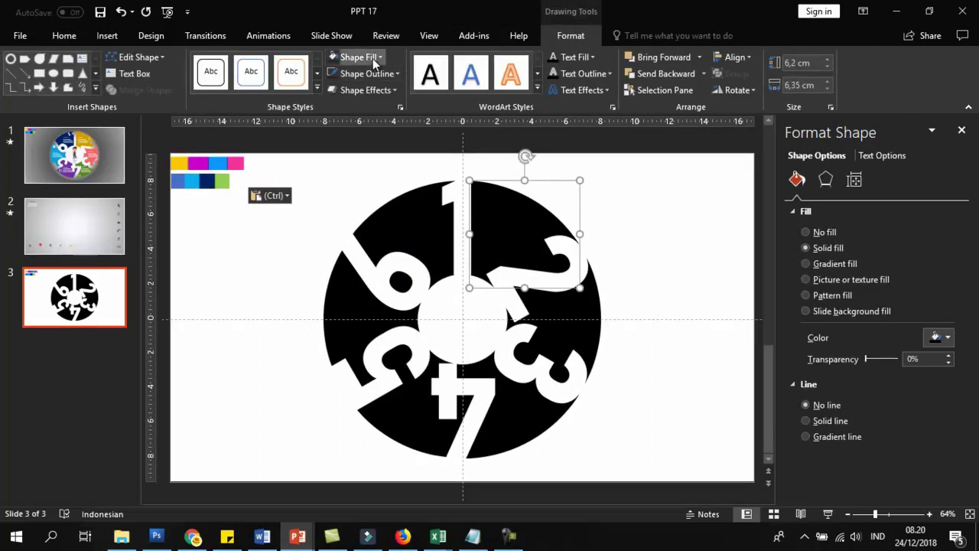
click(372, 58)
click(370, 248)
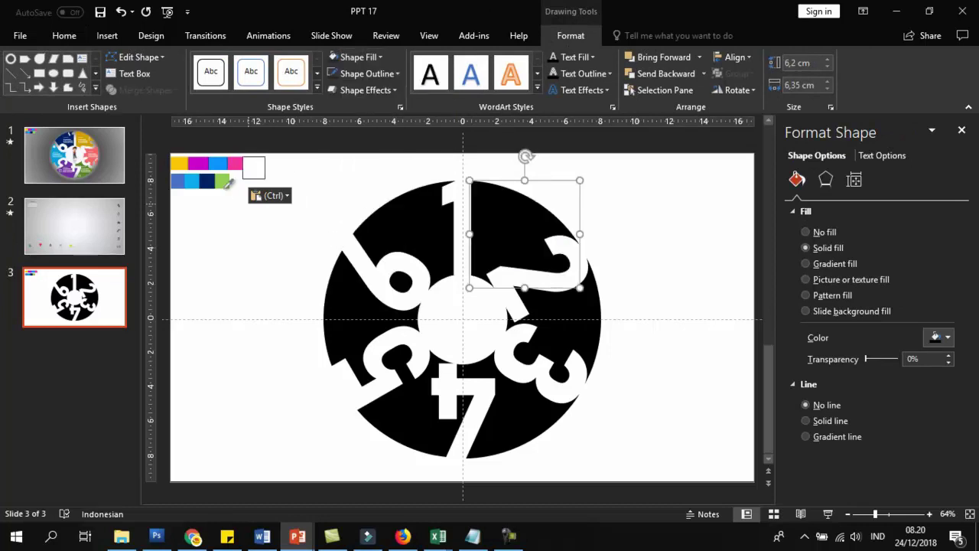
click(178, 162)
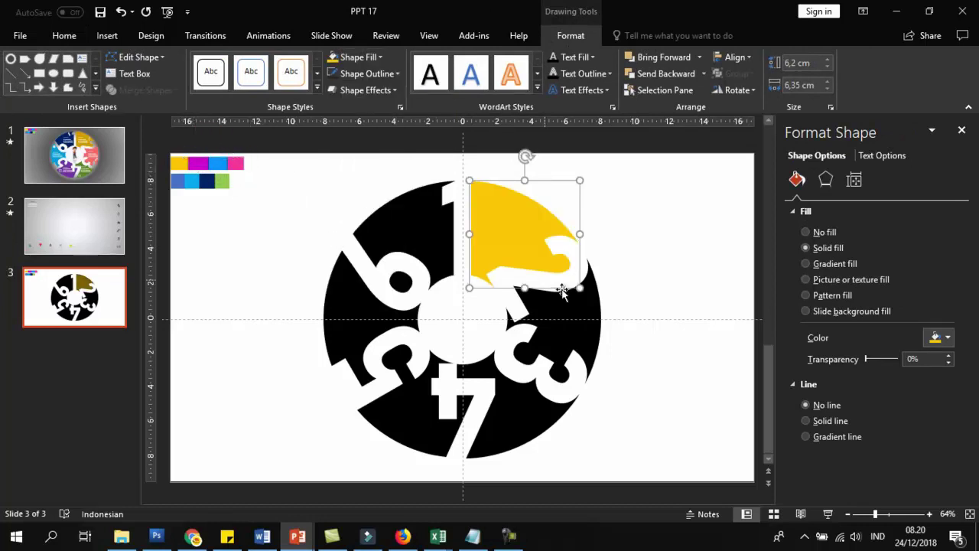
click(591, 313)
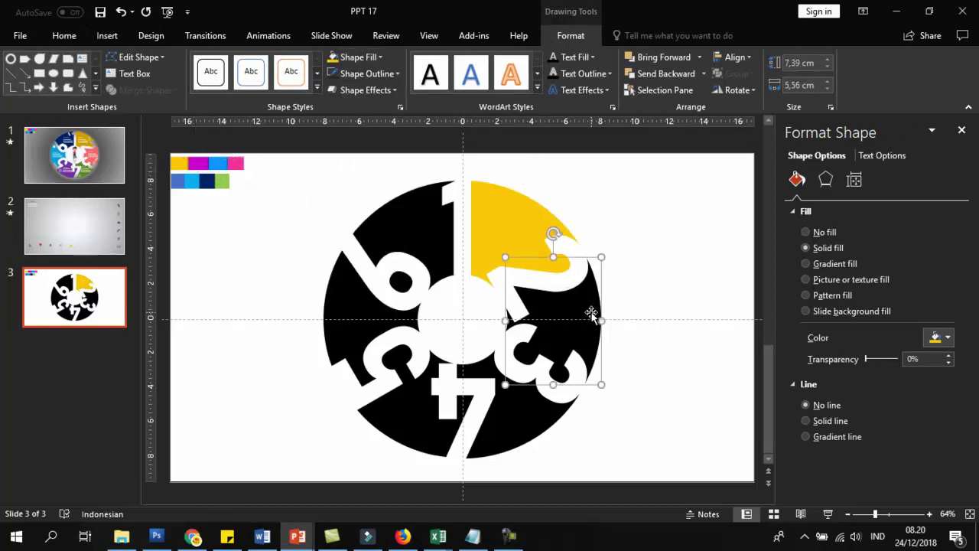
click(380, 57)
click(380, 246)
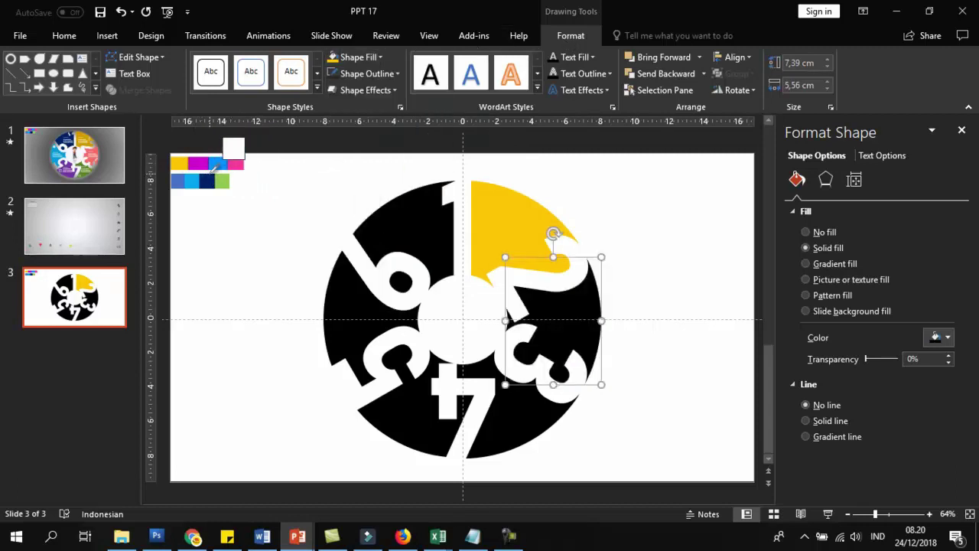
click(235, 162)
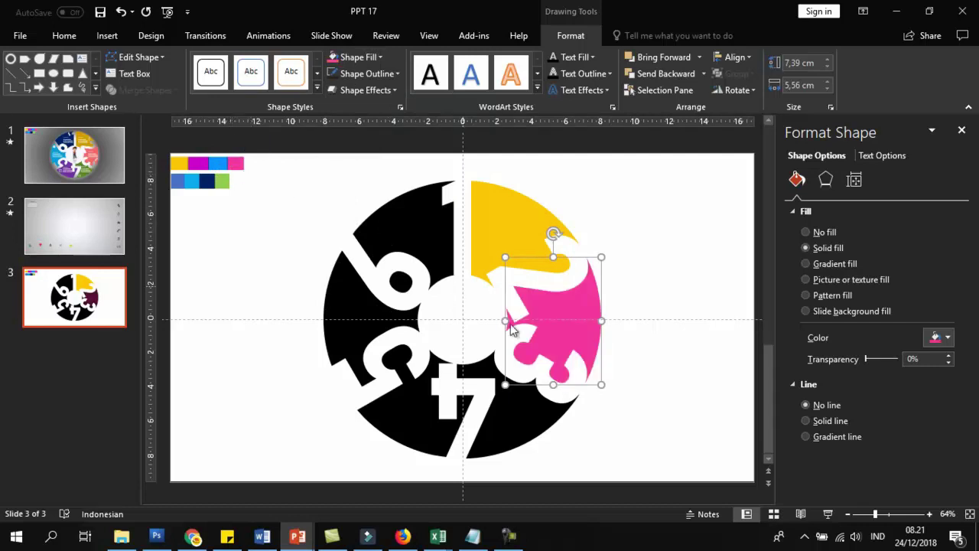
Fill the bottom 7 piece green and the lower-left 5 piece purple.
click(503, 407)
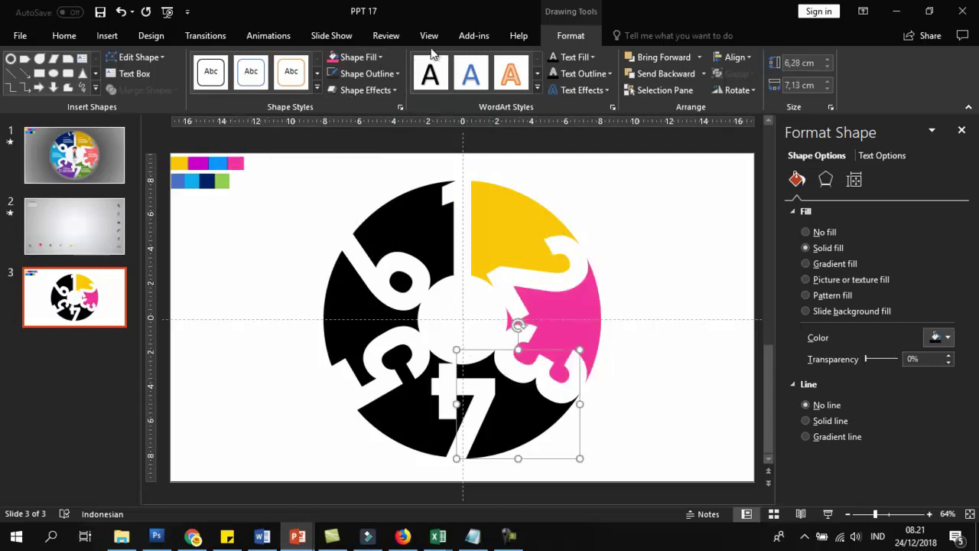
click(373, 56)
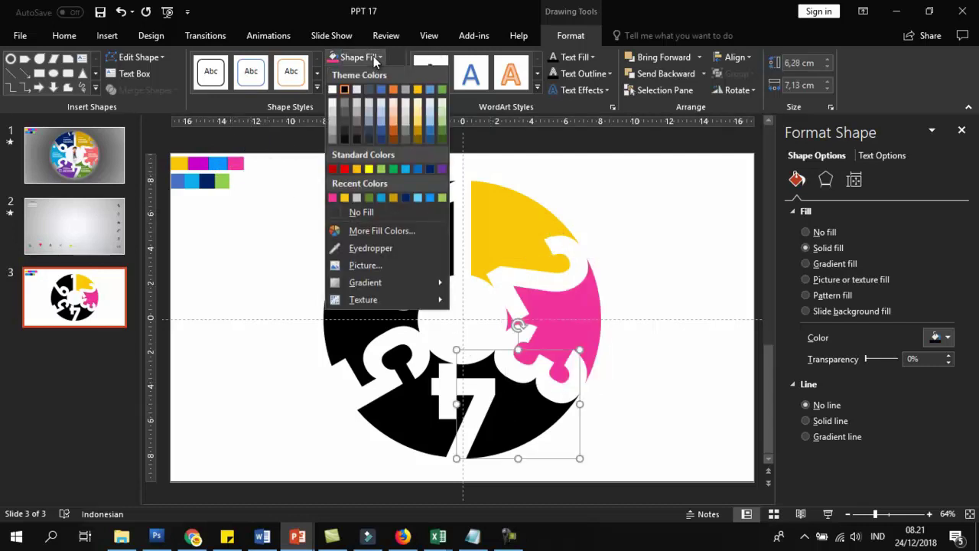
click(372, 201)
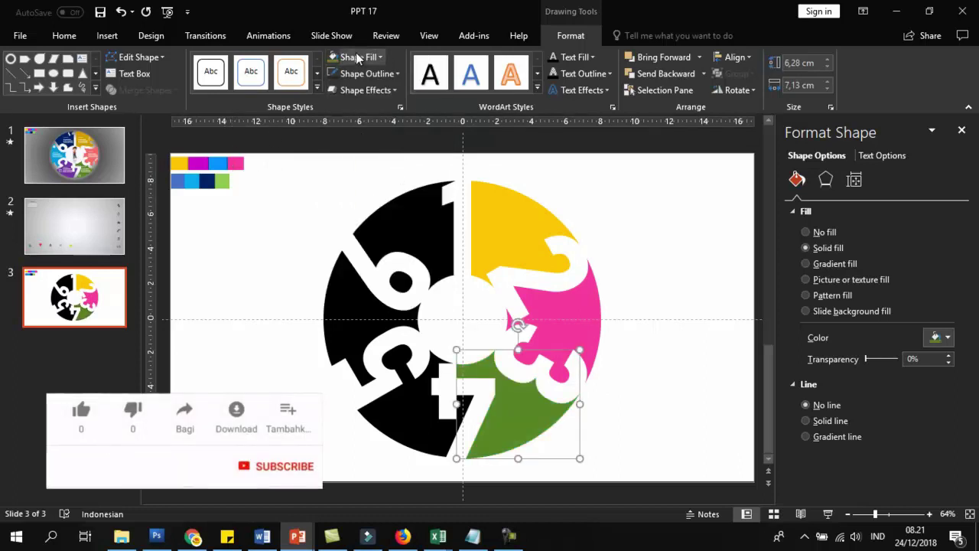
click(442, 402)
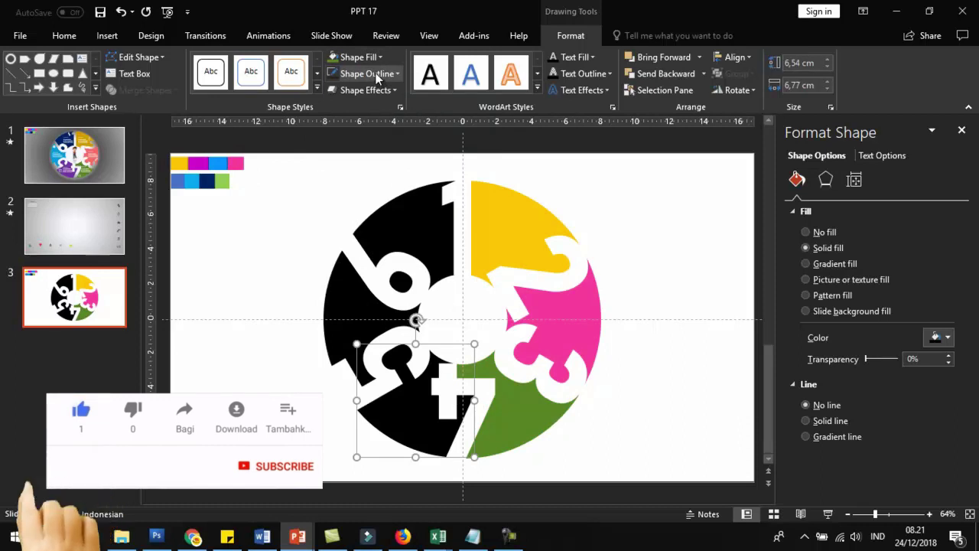
click(358, 57)
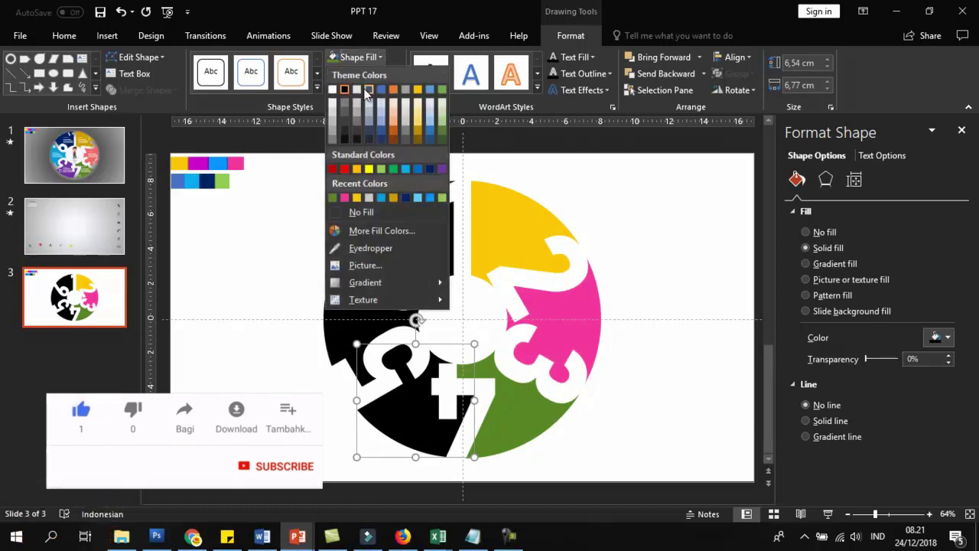
click(373, 250)
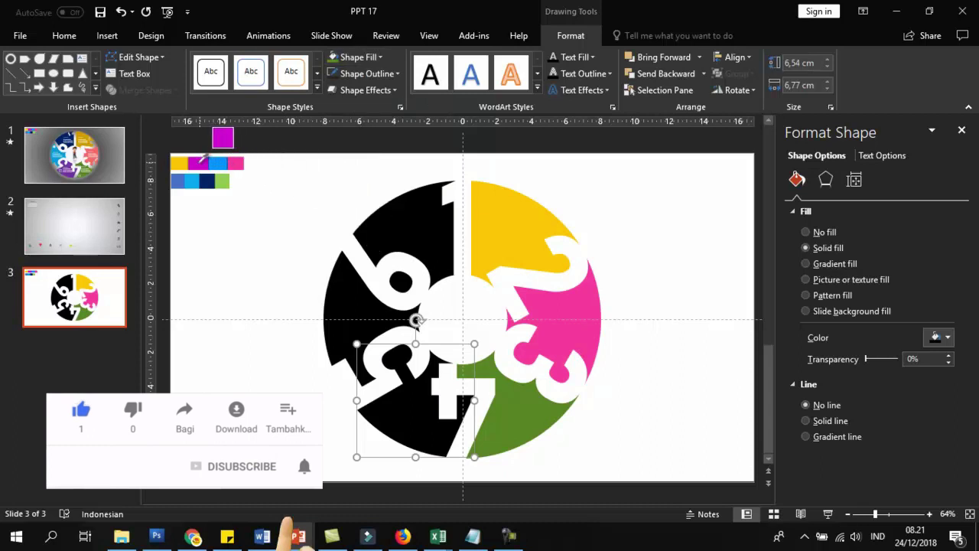
click(201, 159)
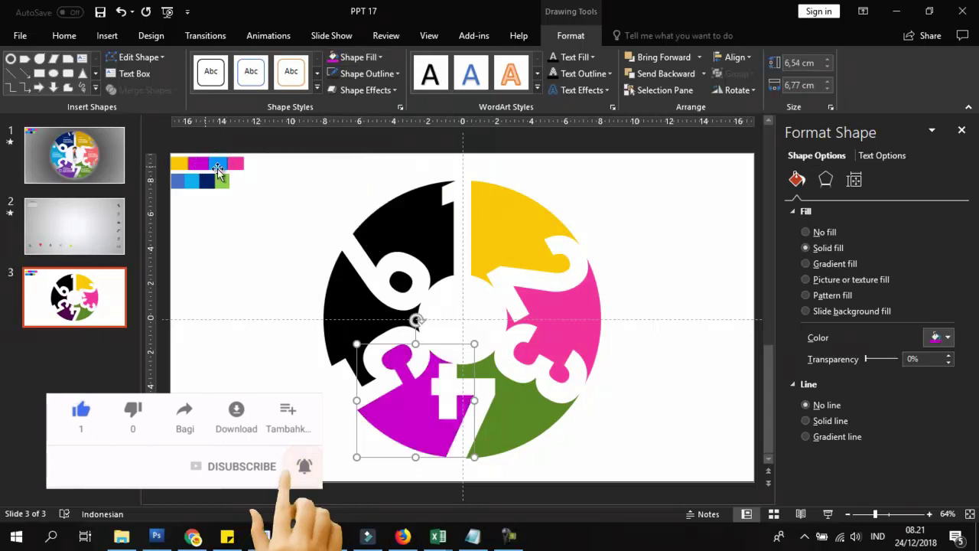
click(370, 58)
click(444, 165)
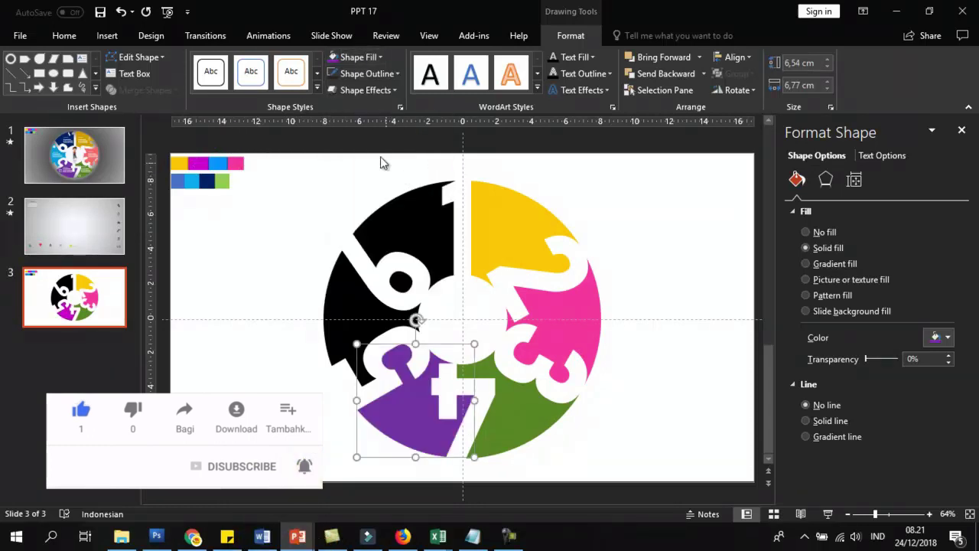
Fill the 6 piece light blue, the top piece dark navy, and its small circle navy.
click(368, 311)
click(358, 57)
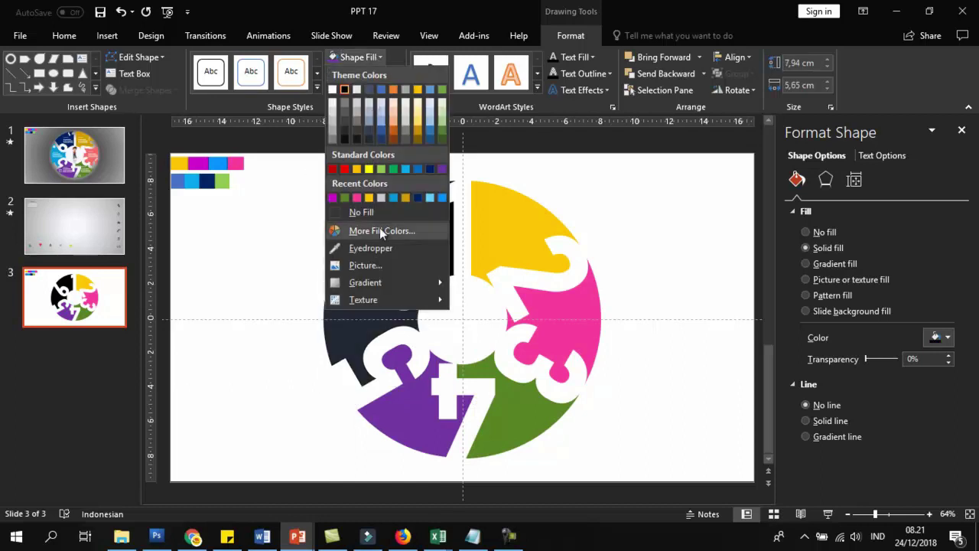
click(445, 200)
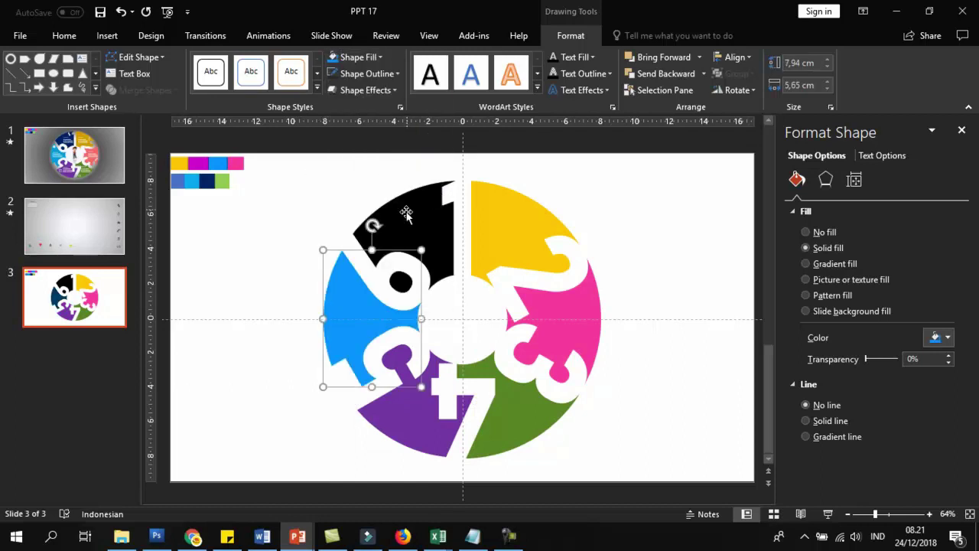
click(404, 216)
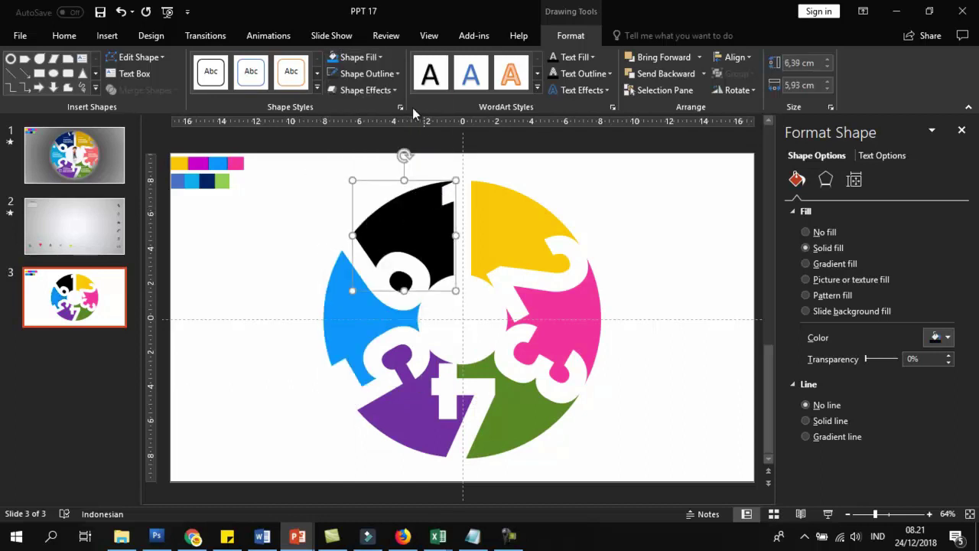
click(379, 59)
click(429, 199)
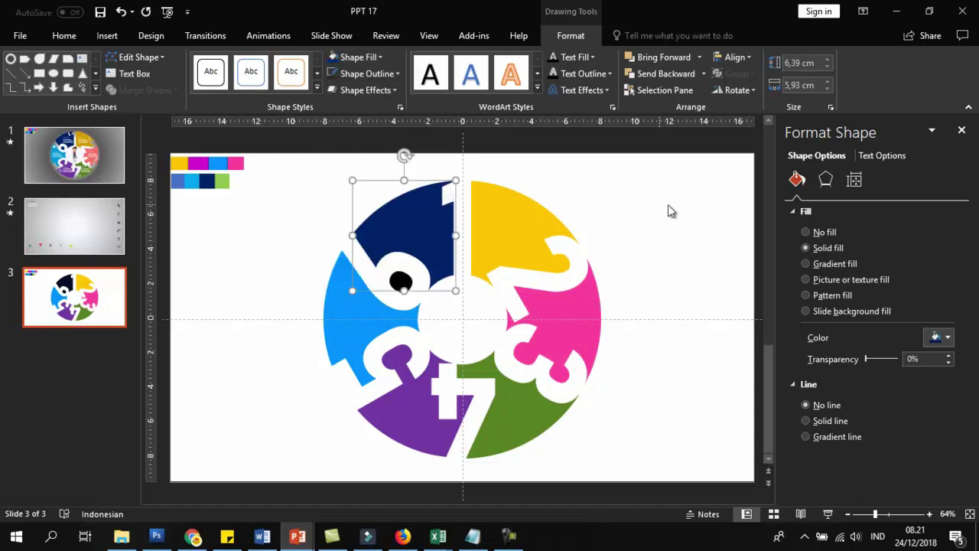
click(612, 240)
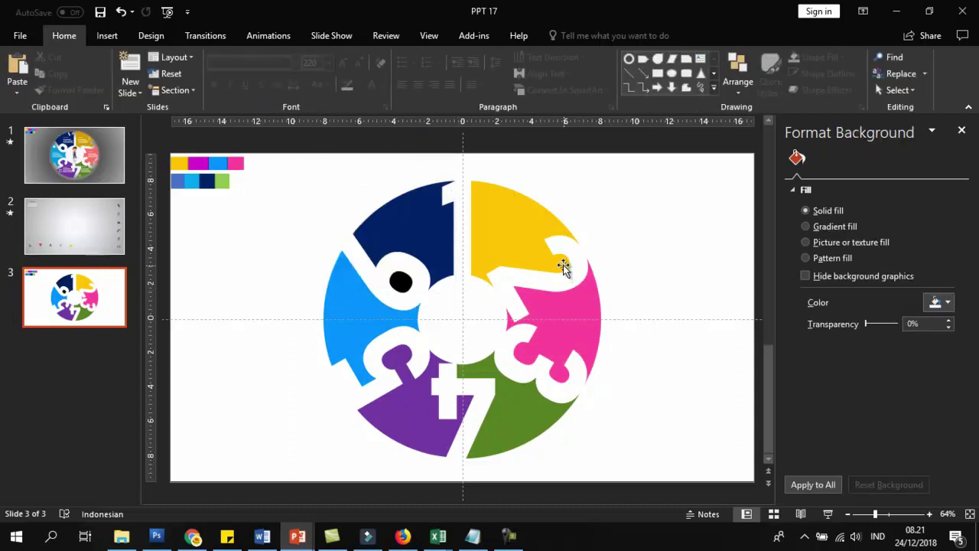
click(400, 283)
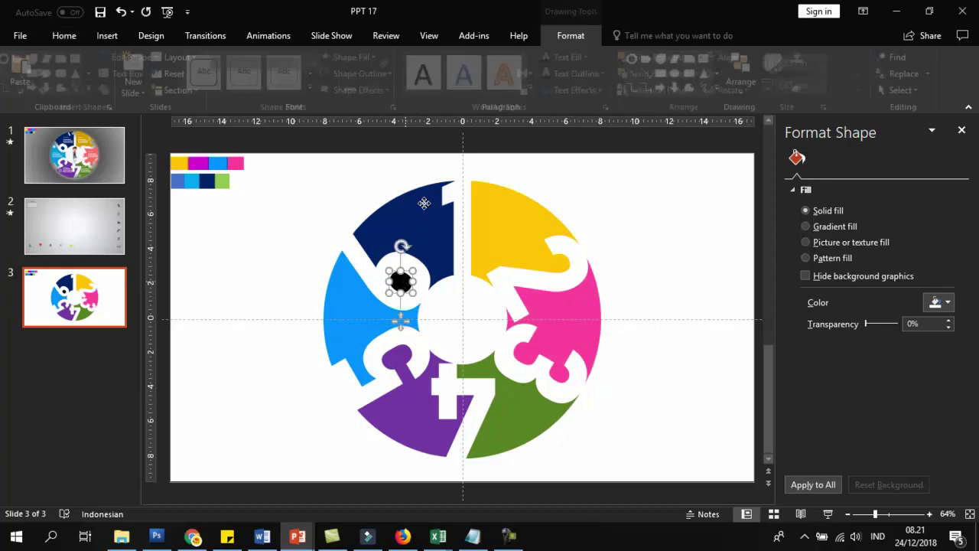
click(340, 57)
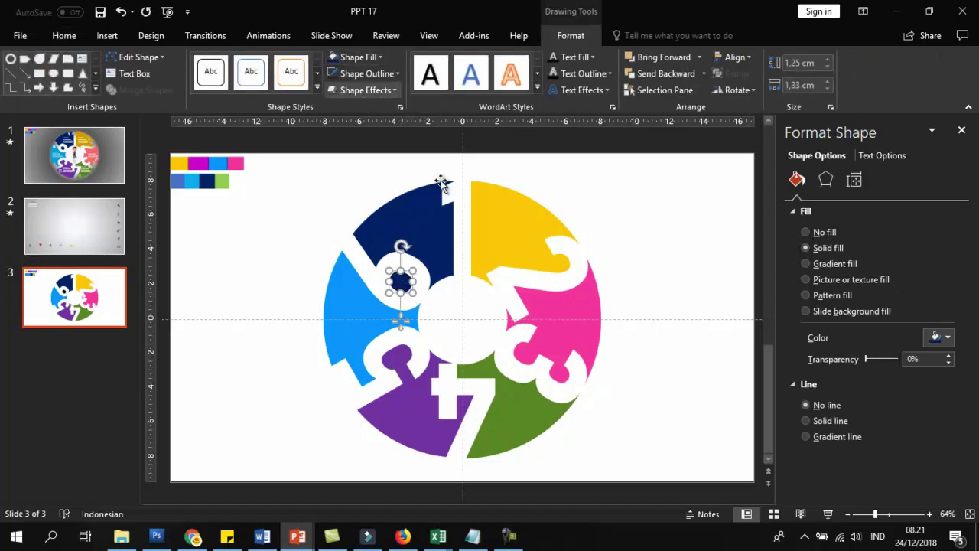
click(689, 271)
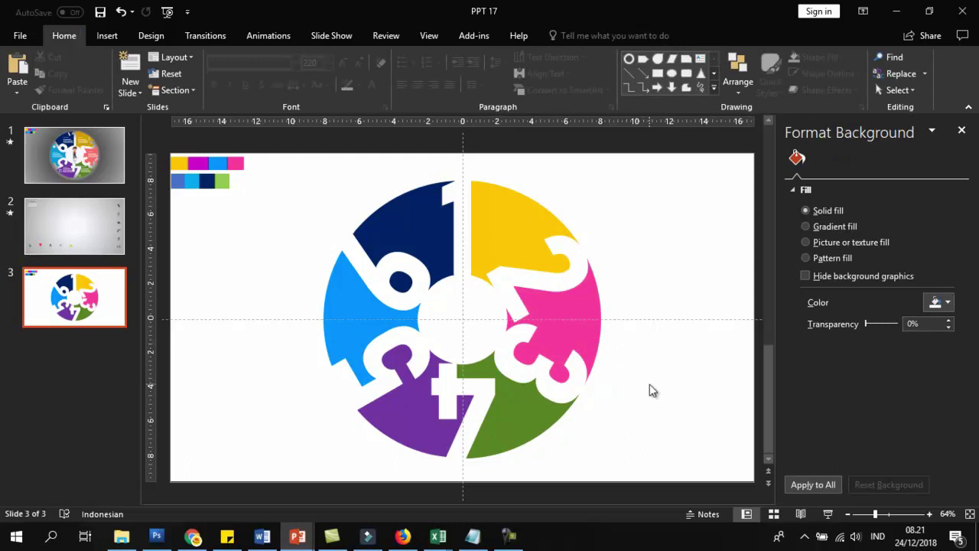
Apply the Outer 'Offset: Center' shadow preset to all six ring pieces.
mouse_move(299, 170)
mouse_down()
mouse_move(724, 516)
mouse_move(704, 495)
mouse_up()
click(825, 181)
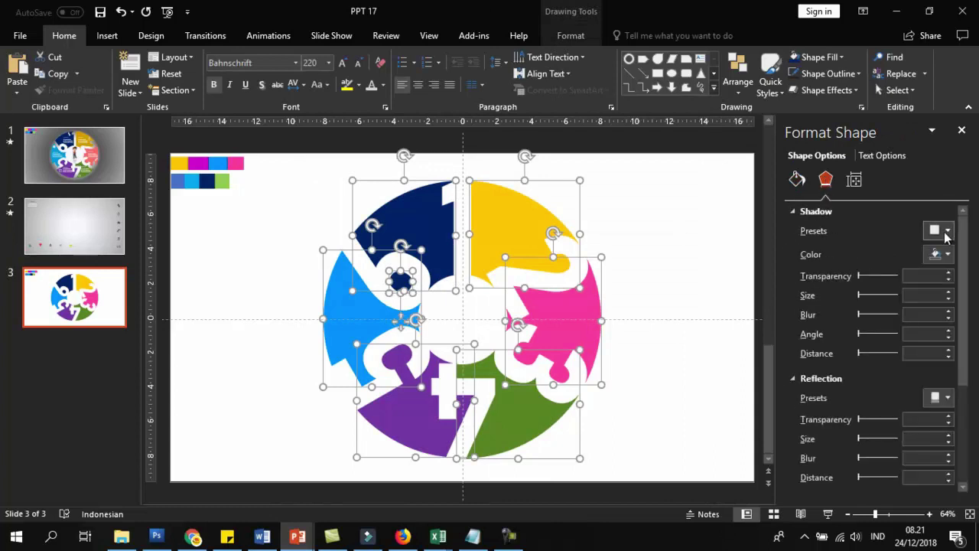
click(939, 230)
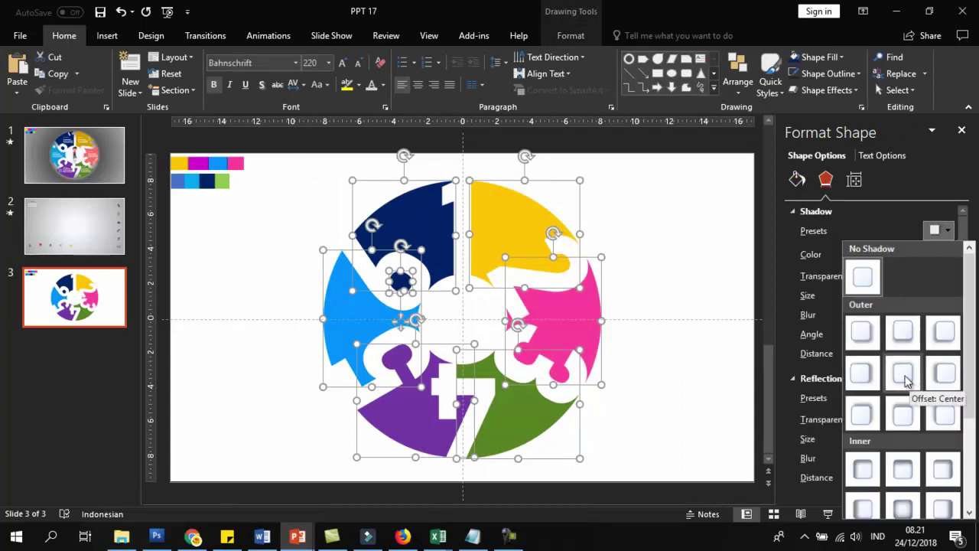
click(905, 380)
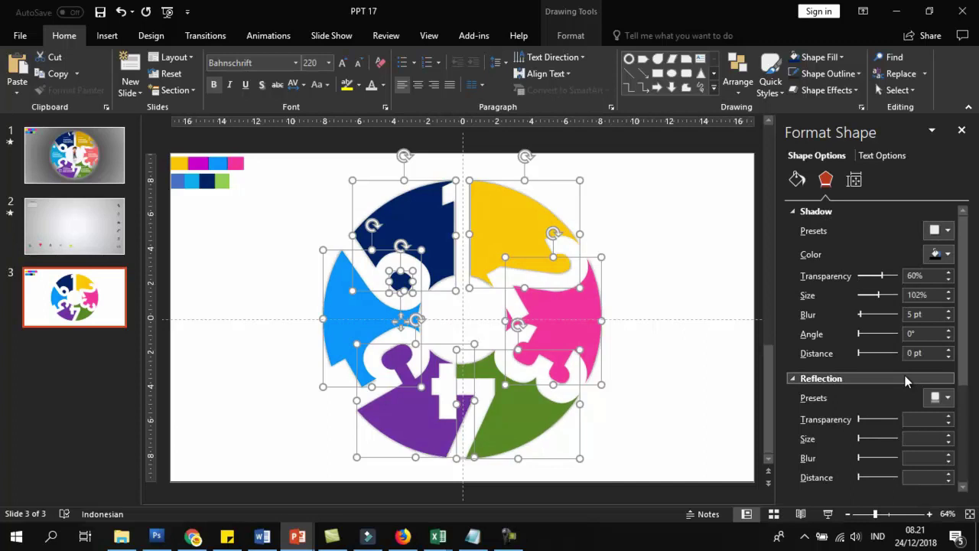
click(646, 356)
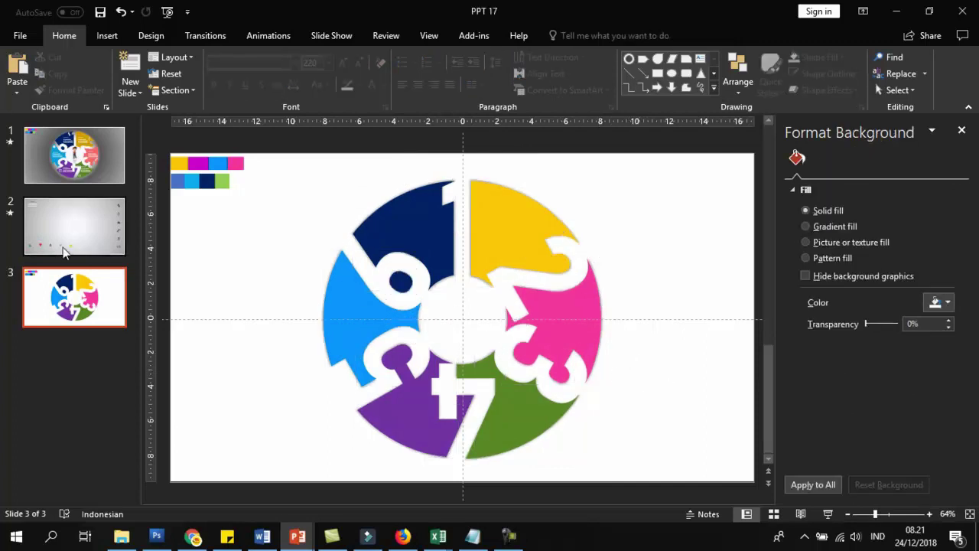
Referencing slide 1, set slide 3's background to a gradient fill with the first stop at 0%.
click(61, 153)
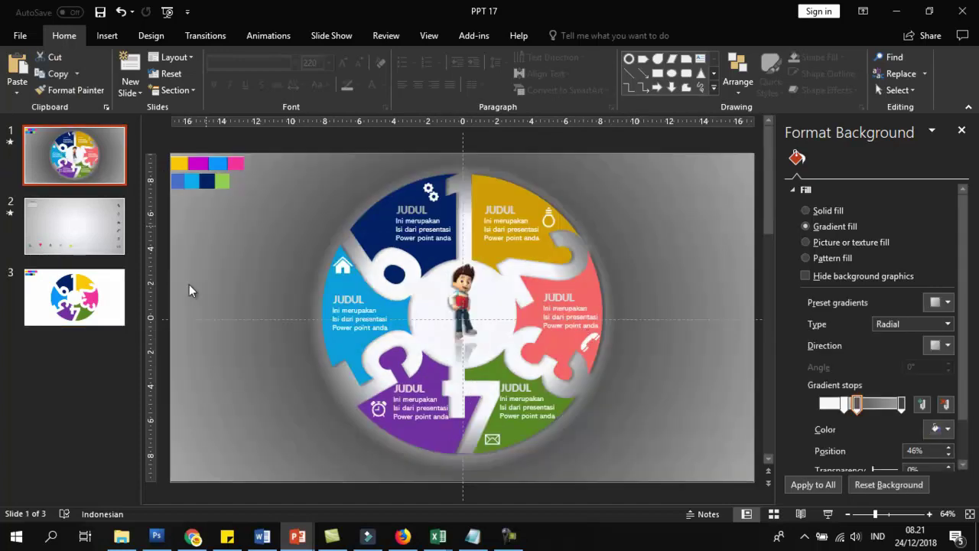
click(82, 328)
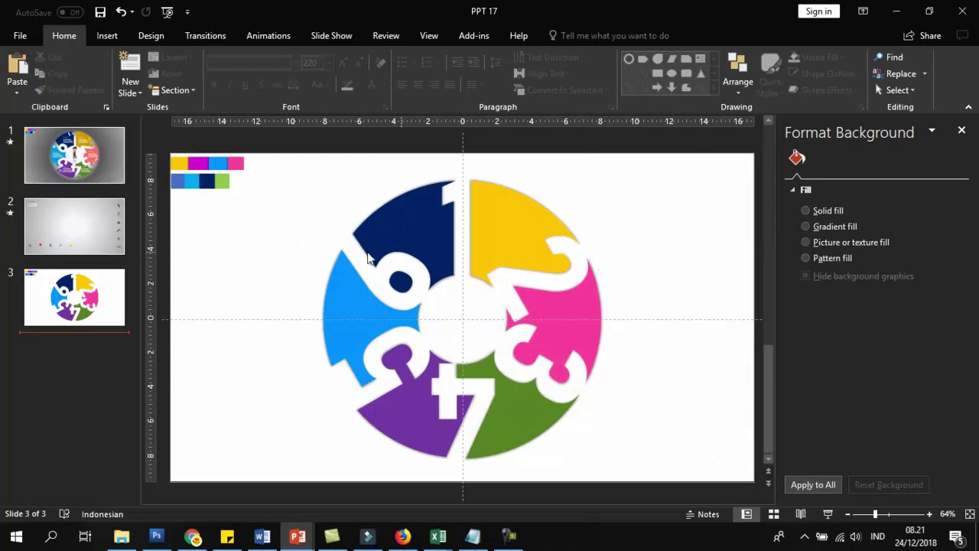
click(74, 170)
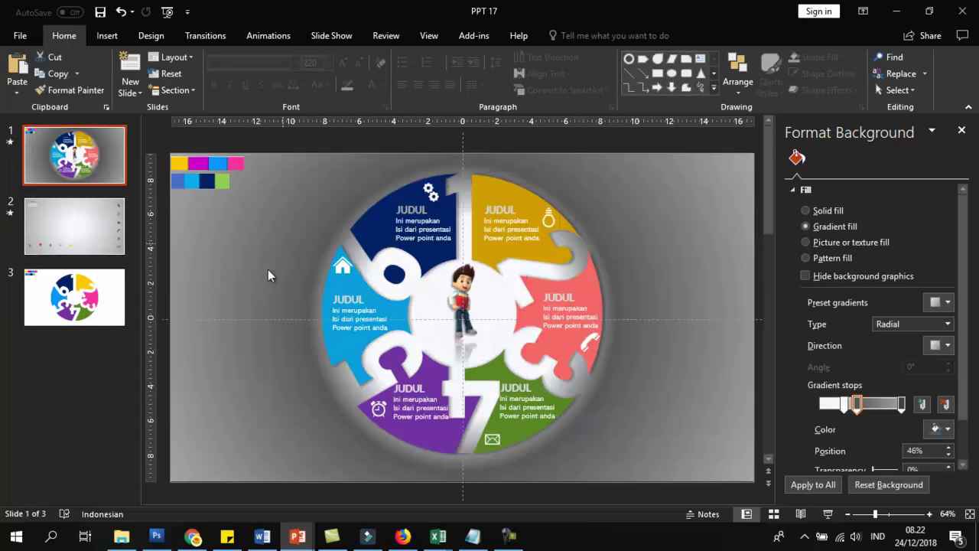
click(105, 293)
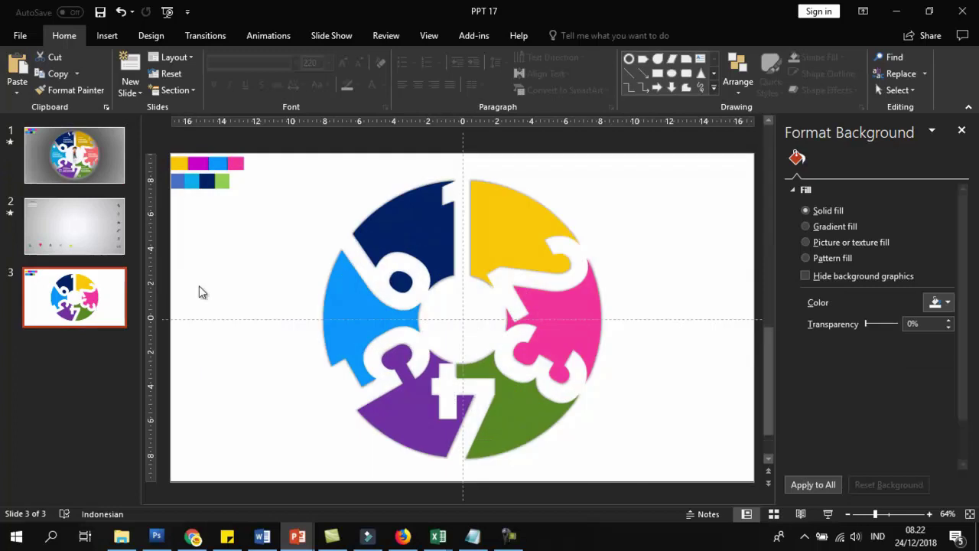
right_click(620, 252)
click(661, 367)
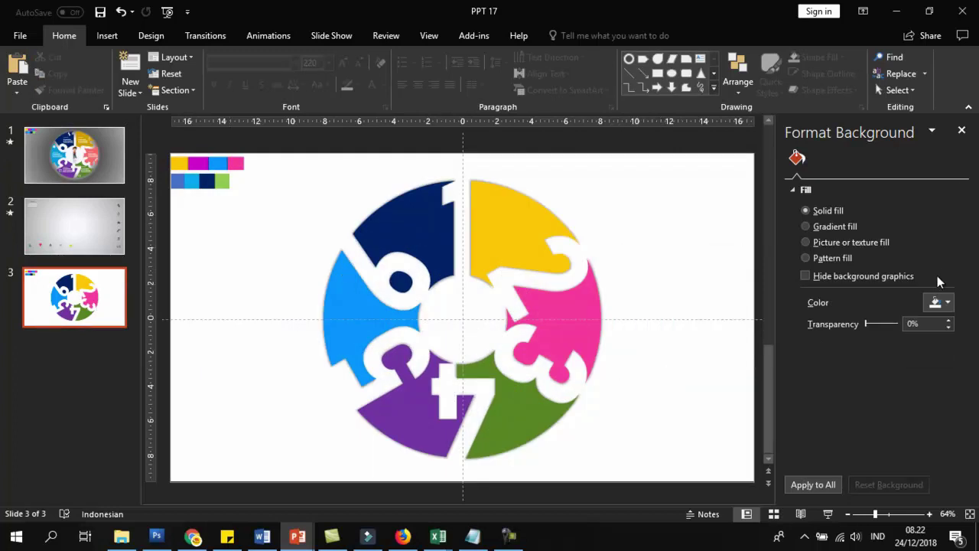
click(806, 226)
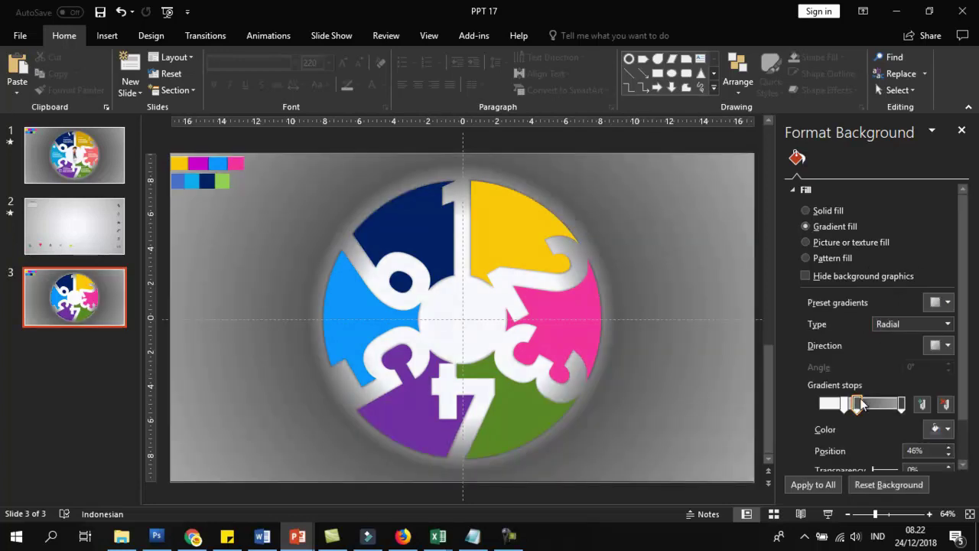
mouse_move(845, 406)
mouse_down()
mouse_move(803, 412)
mouse_move(859, 430)
mouse_up()
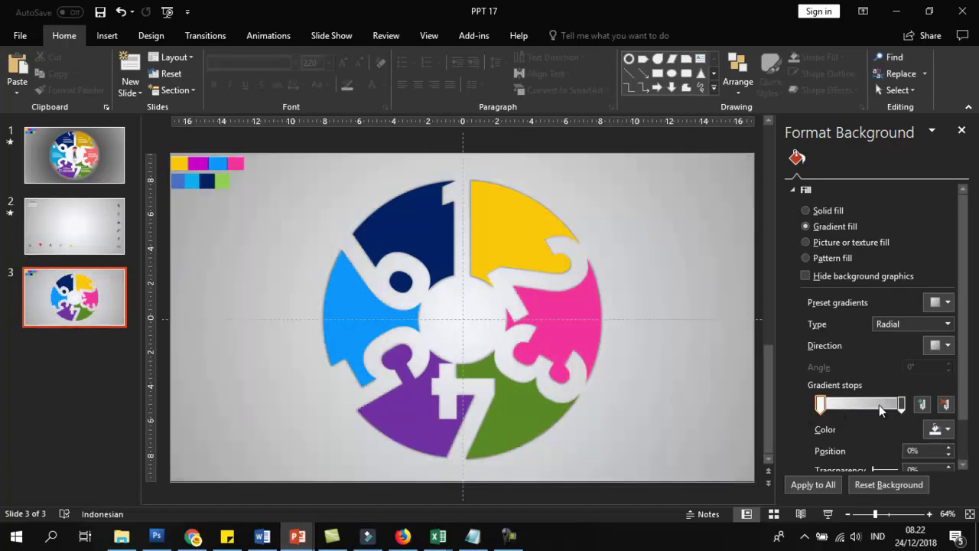
Add a dark grey gradient stop at 49% and drag the first stop right to widen the white centre.
click(901, 405)
click(947, 429)
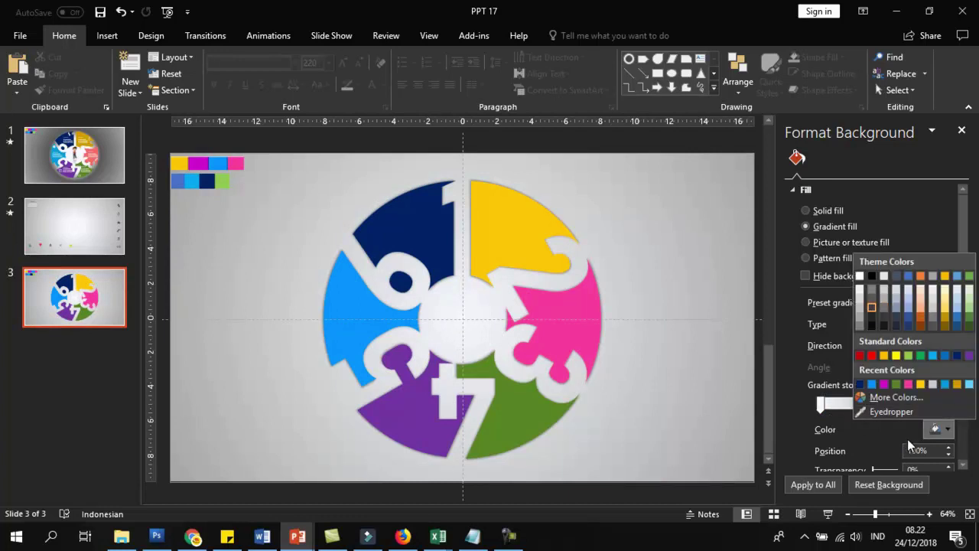
click(821, 406)
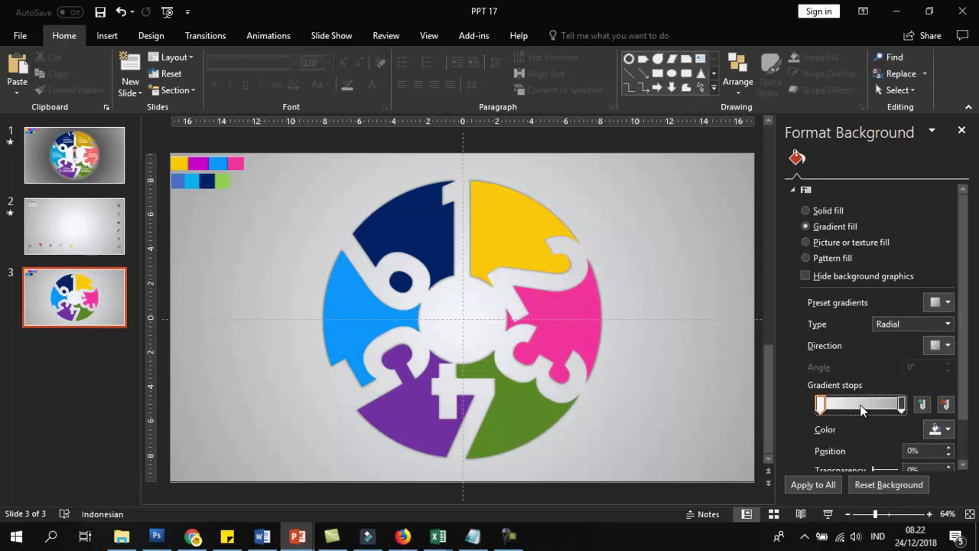
click(861, 408)
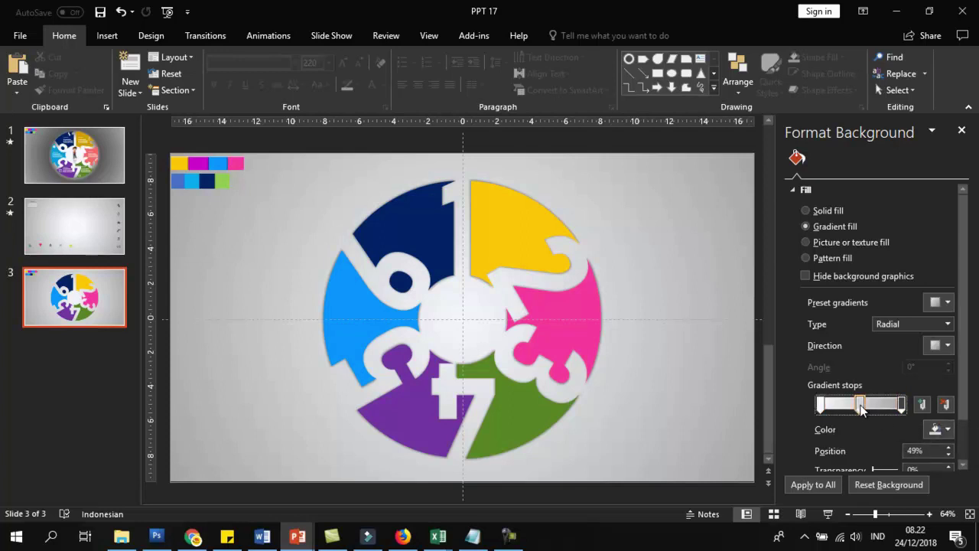
click(939, 433)
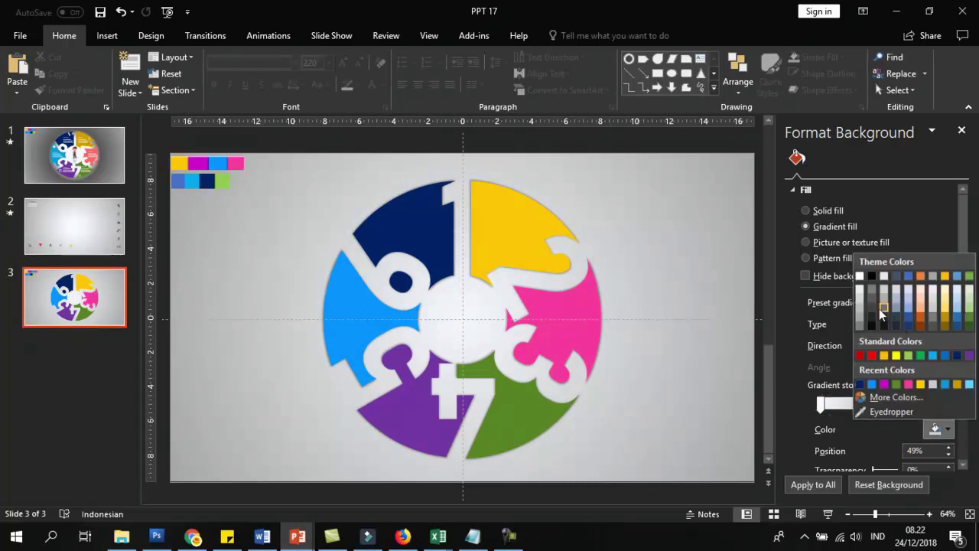
click(879, 310)
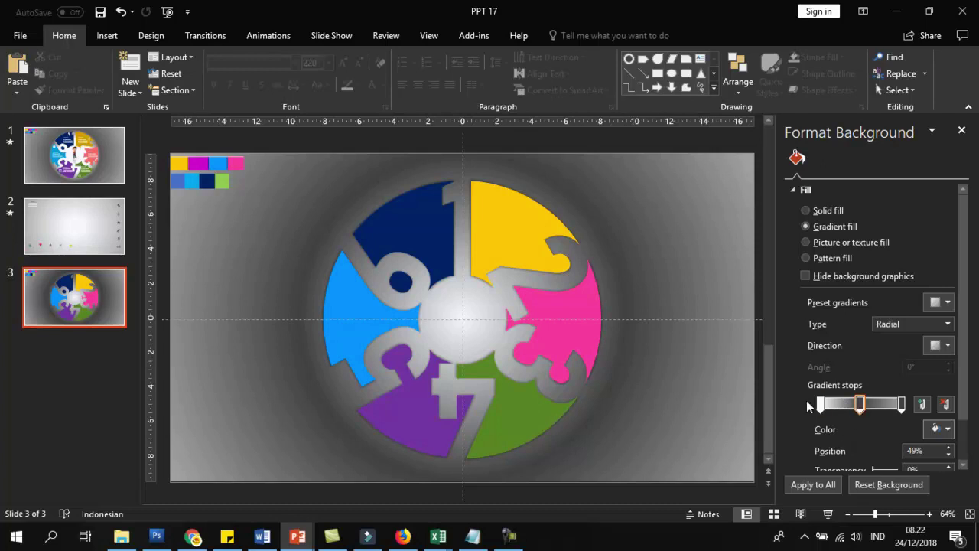
drag(822, 405, 863, 412)
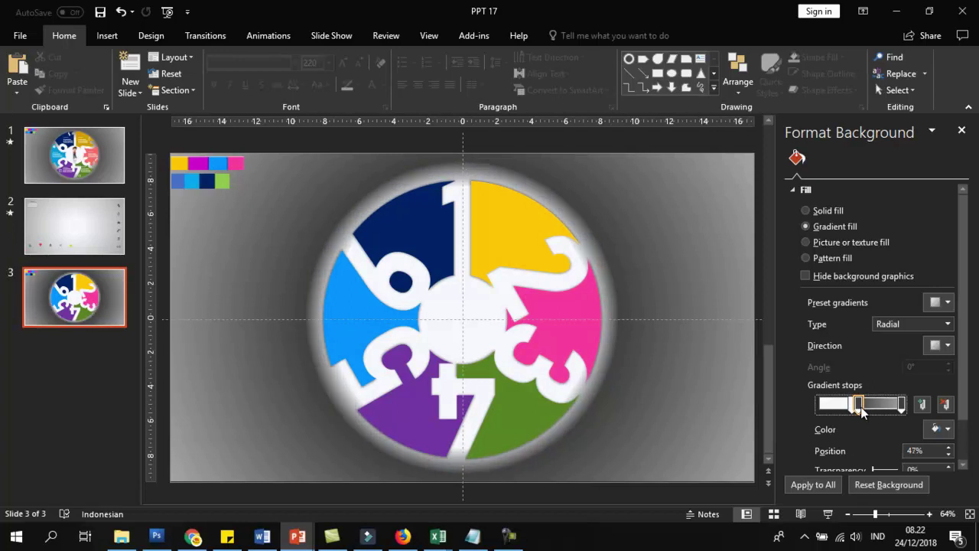
scroll(357, 324, up, 2)
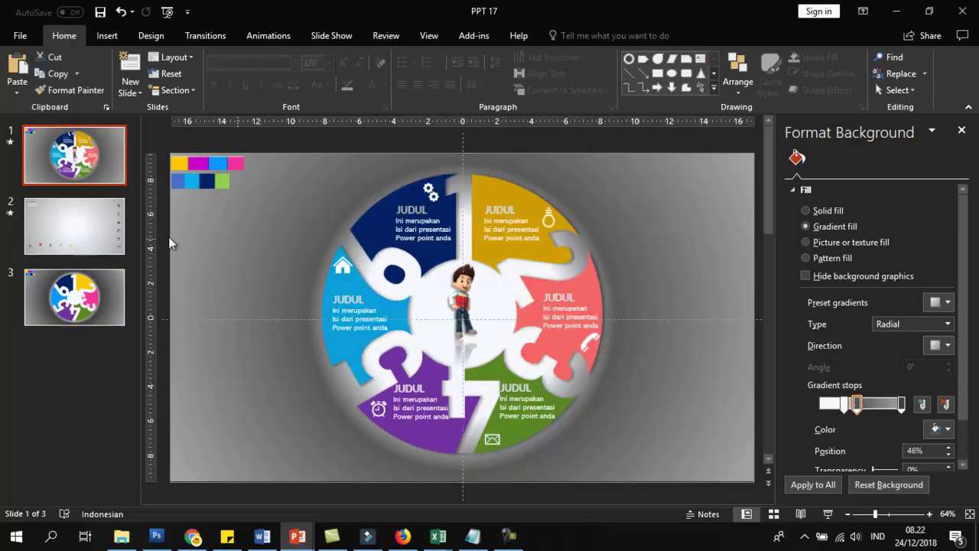
Copy the JUDUL text box from slide 1 and place it on slide 3's yellow segment.
click(481, 215)
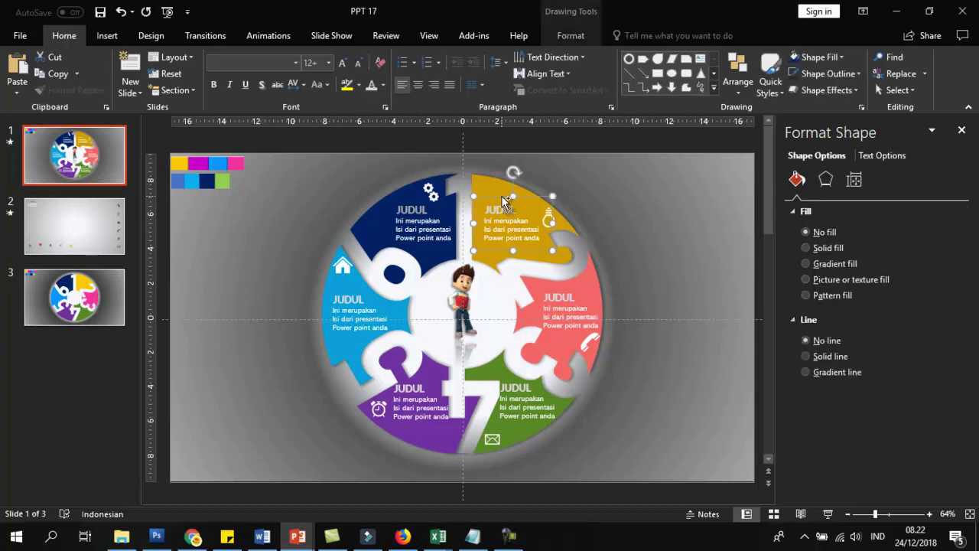
click(68, 264)
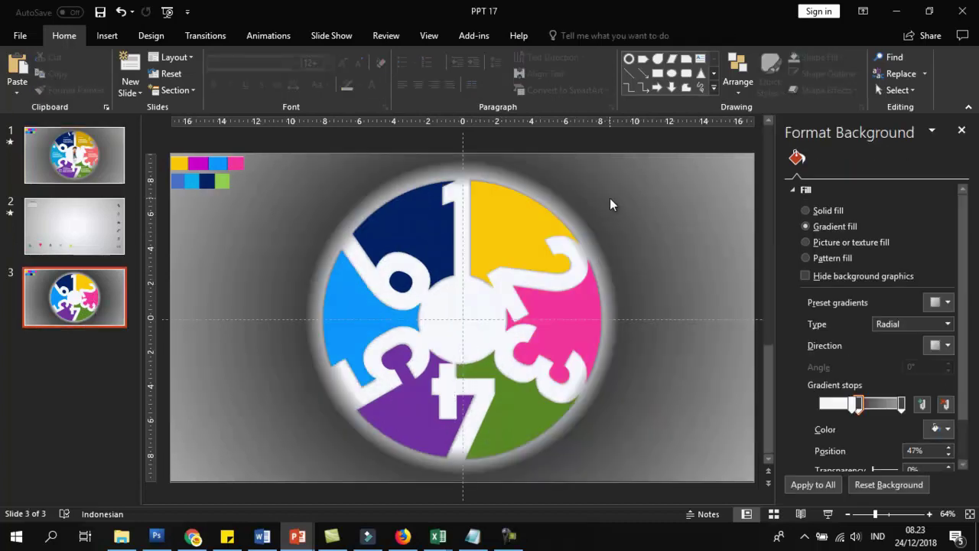
key(Tab)
key(ctrl+v)
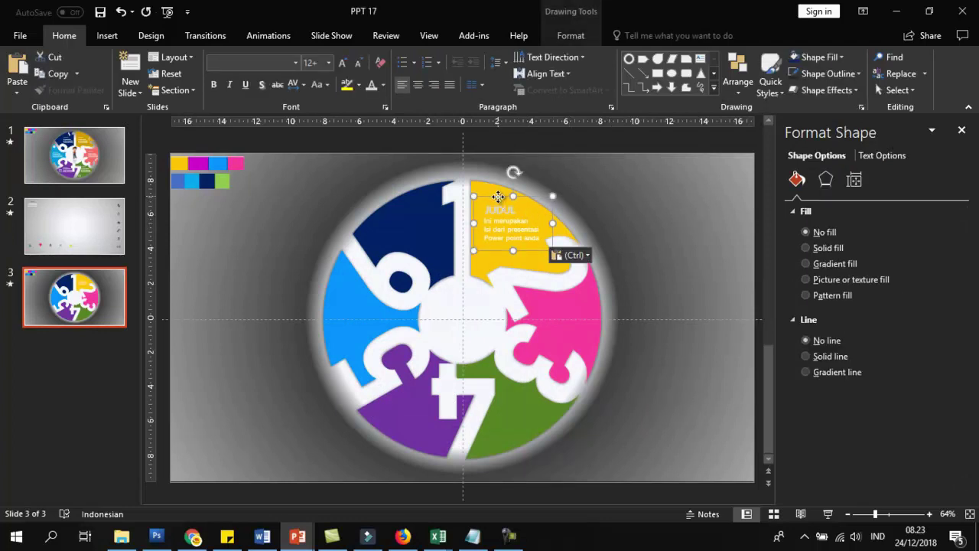
drag(497, 197, 494, 205)
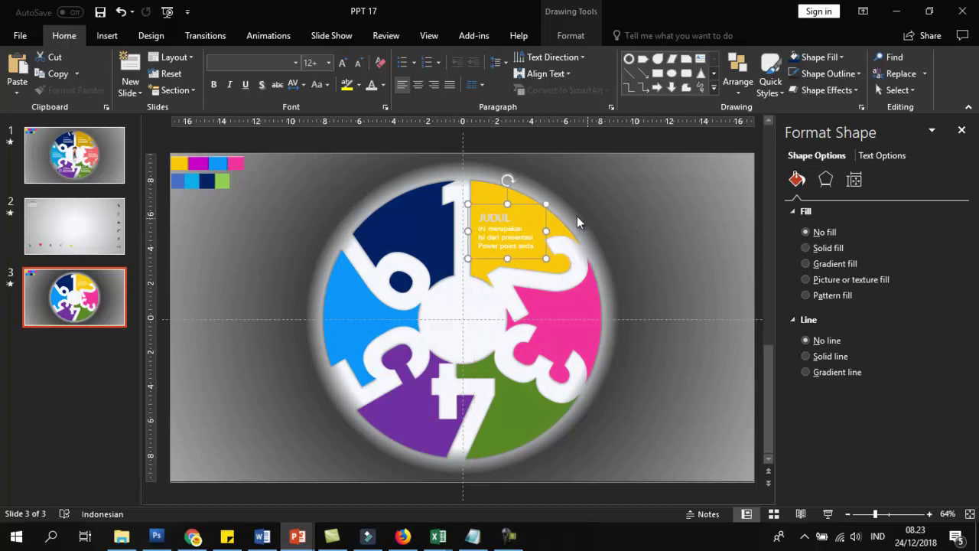
Duplicate the JUDUL text box onto the pink, dark-blue, light-blue, purple and green segments.
mouse_move(543, 227)
mouse_down()
mouse_move(591, 250)
mouse_move(594, 292)
mouse_up()
key(ctrl+d)
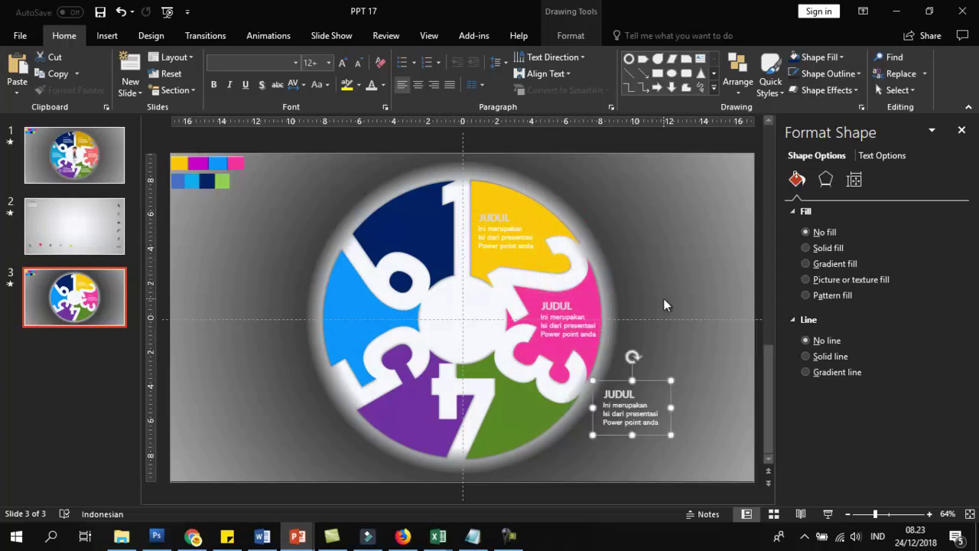
drag(644, 376, 434, 201)
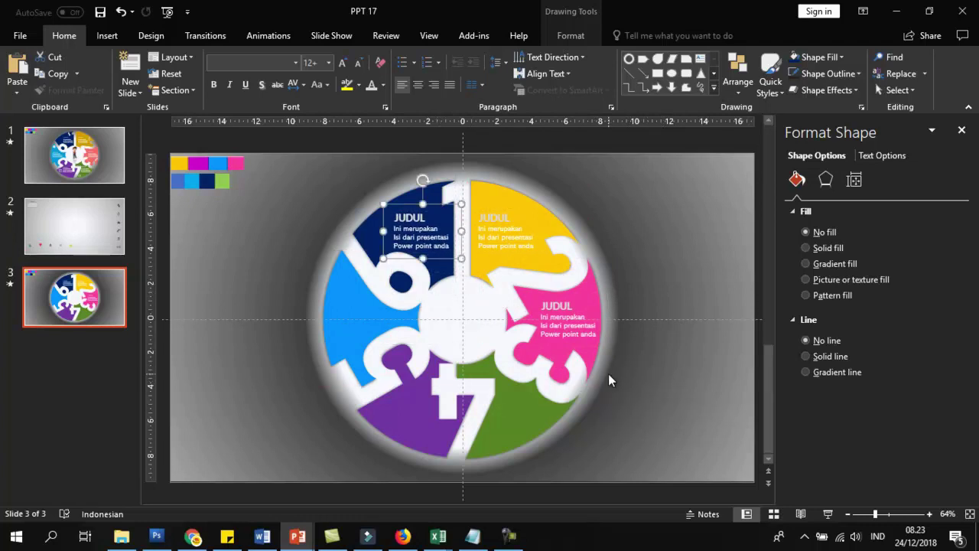
key(ctrl+d)
drag(238, 199, 376, 355)
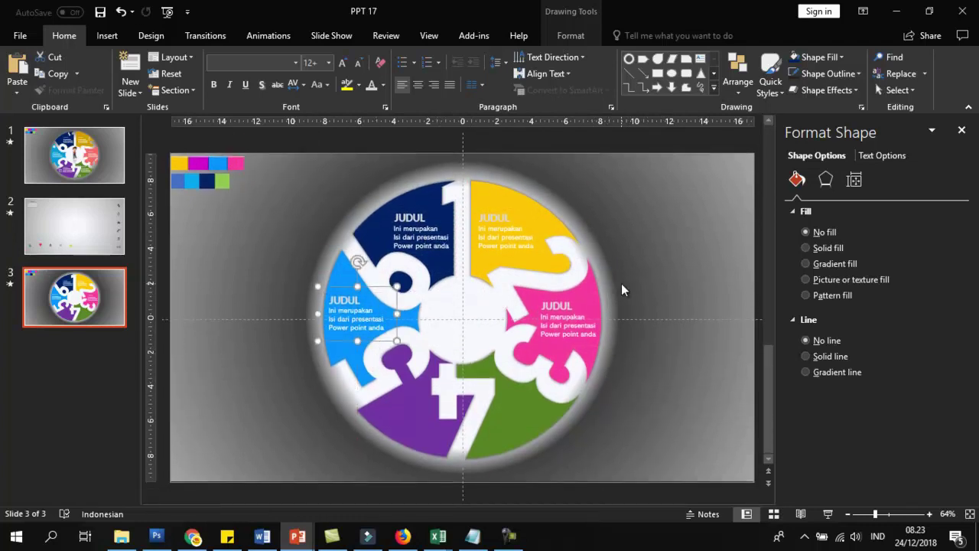
key(ctrl+d)
drag(291, 375, 410, 405)
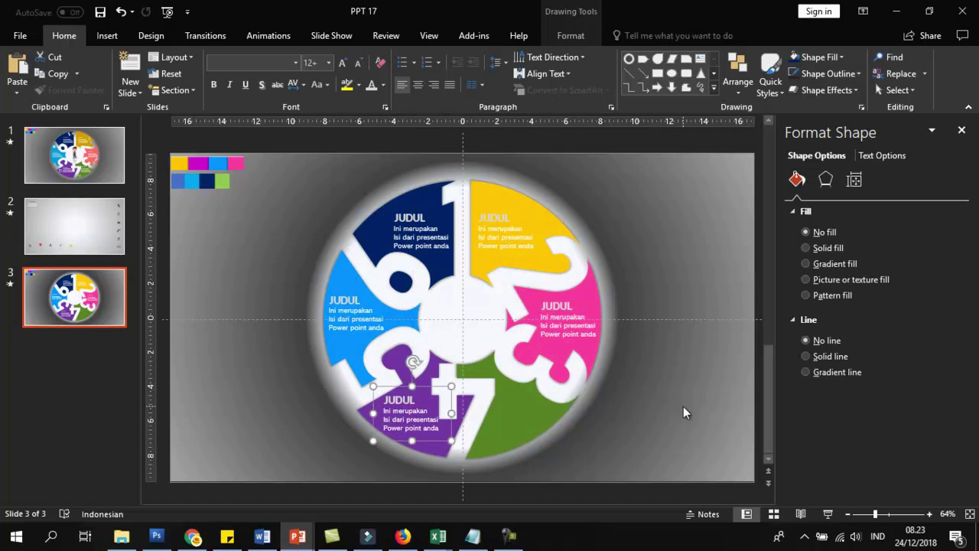
key(ctrl+d)
drag(428, 429, 527, 417)
Change the yellow segment's fill to a darker gold, RGB 192, 151, 0, via More Fill Colors.
click(716, 364)
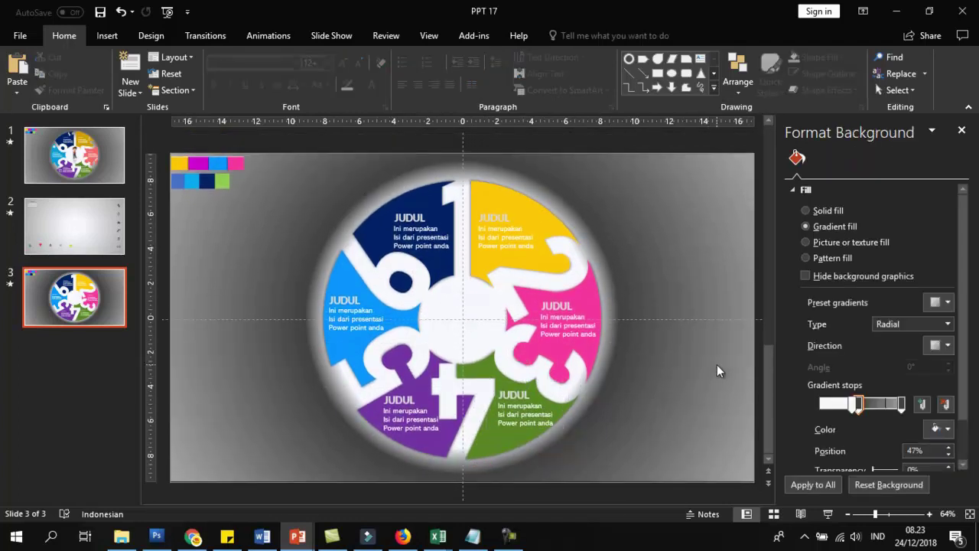
click(511, 220)
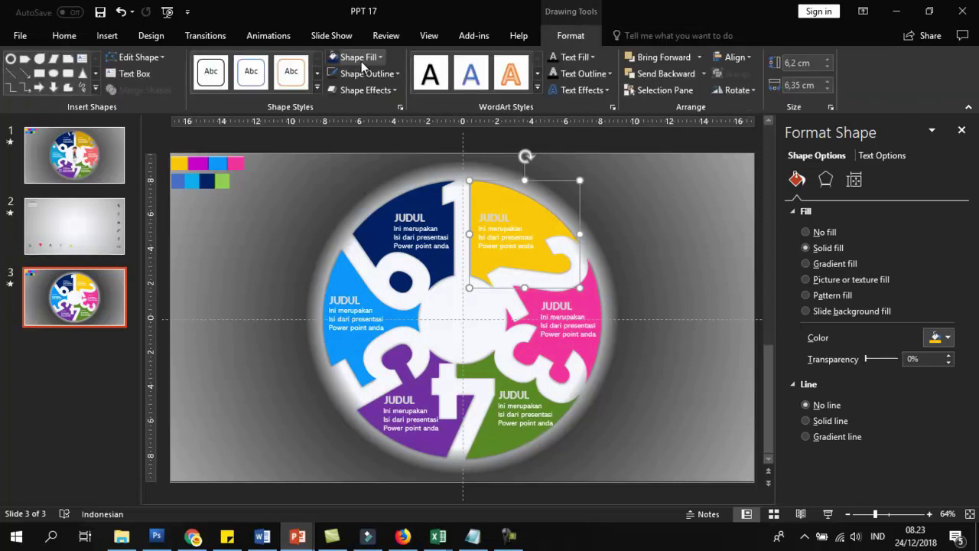
click(361, 61)
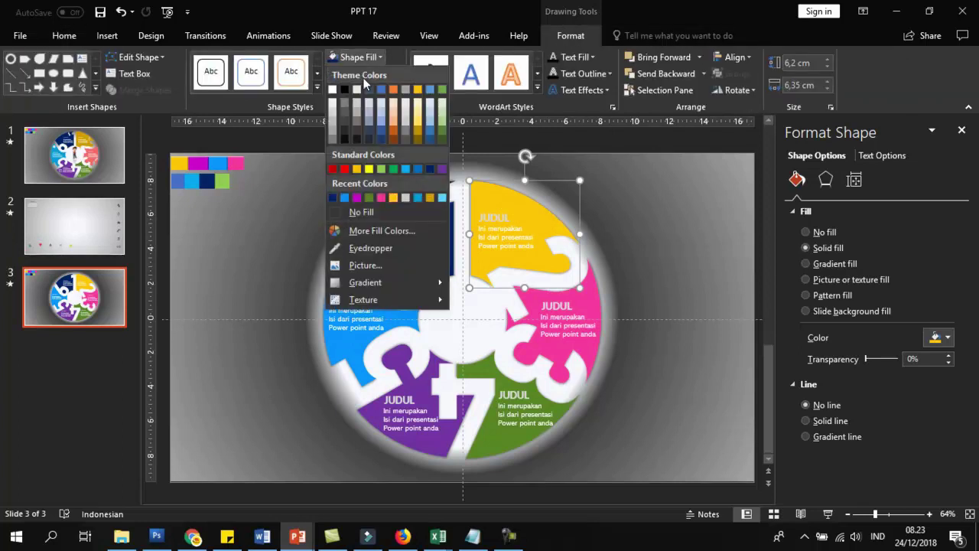
click(383, 231)
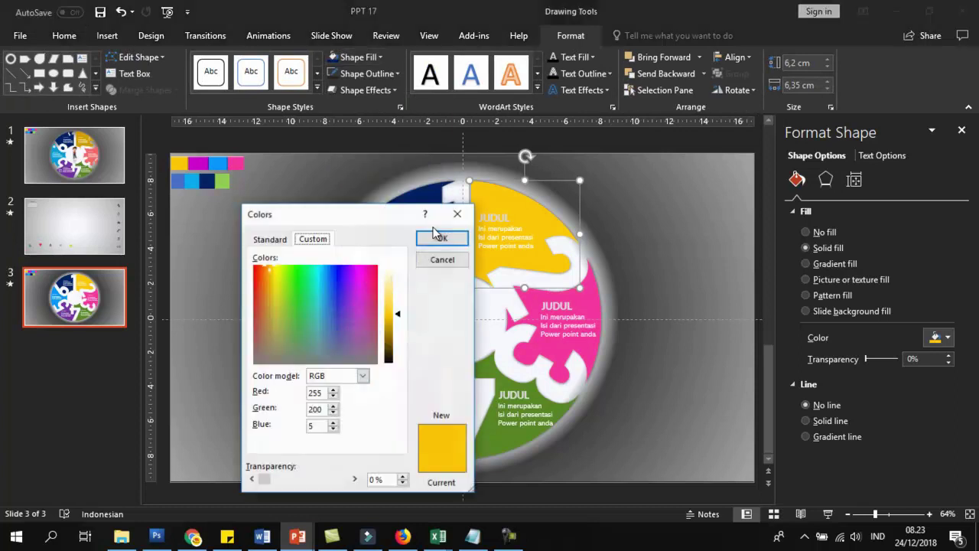
drag(395, 316, 398, 329)
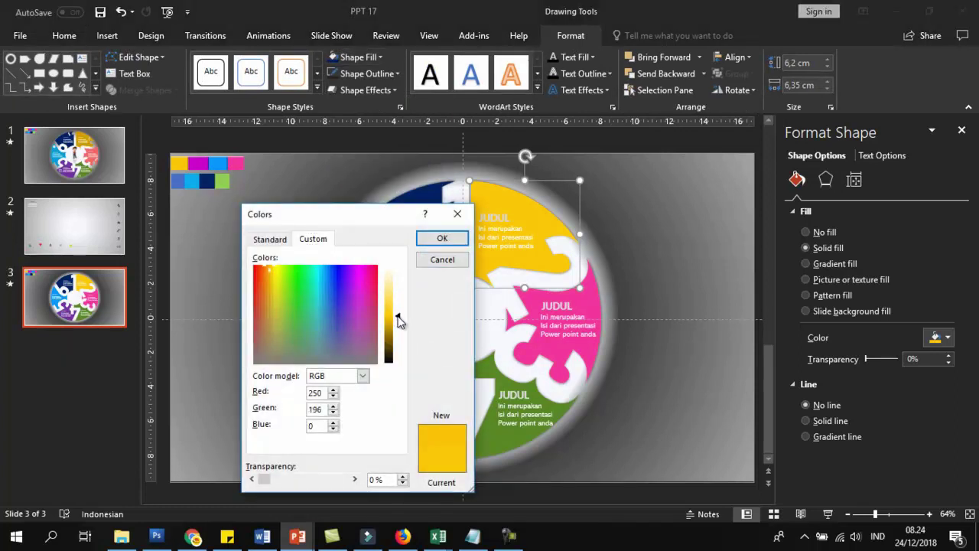
click(444, 239)
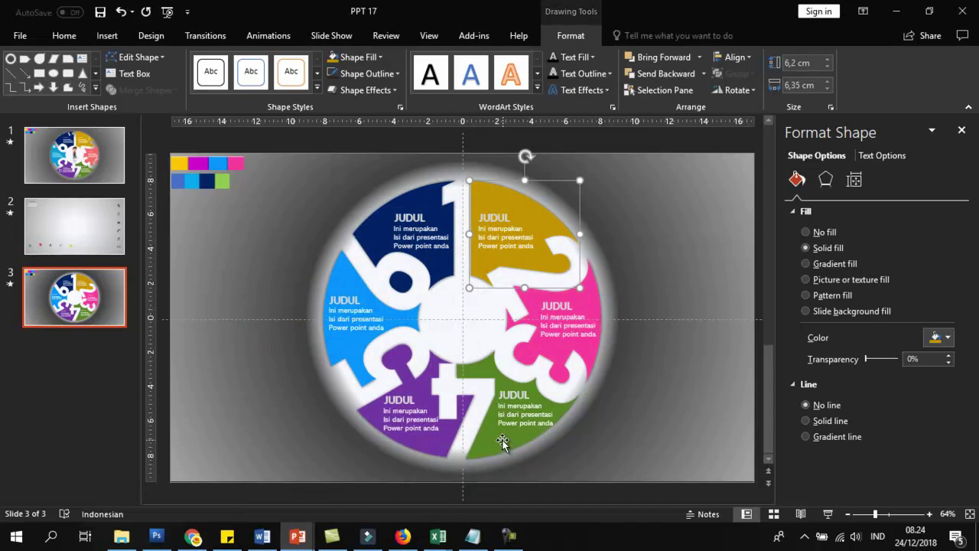
click(81, 289)
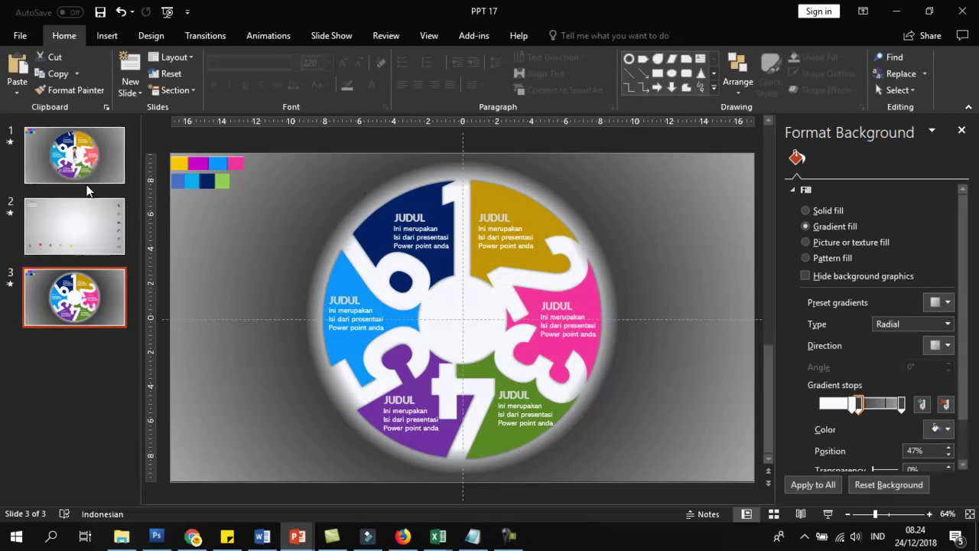
Copy the six icons from slide 2's right edge and paste them onto slide 3.
click(99, 161)
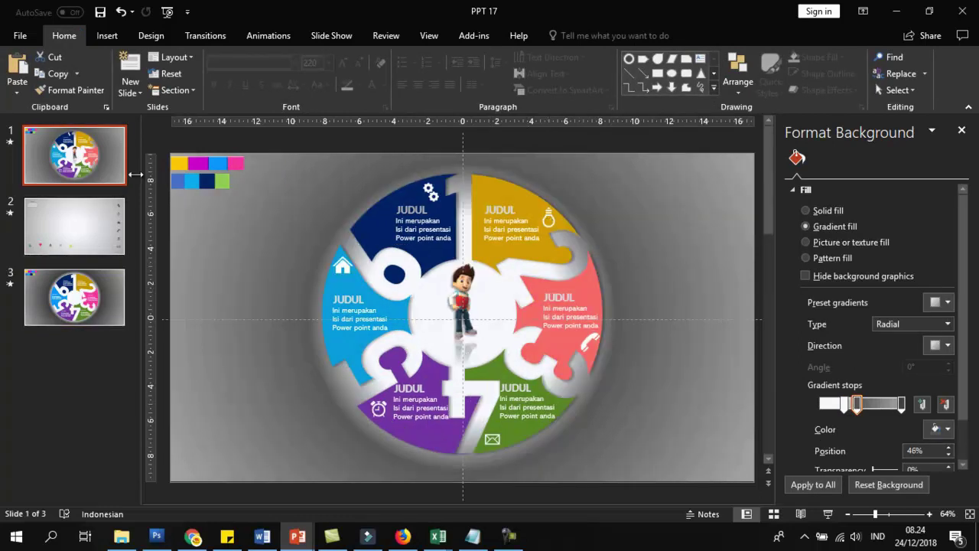
key(Down)
mouse_move(700, 174)
mouse_down()
mouse_move(739, 465)
mouse_move(750, 454)
mouse_up()
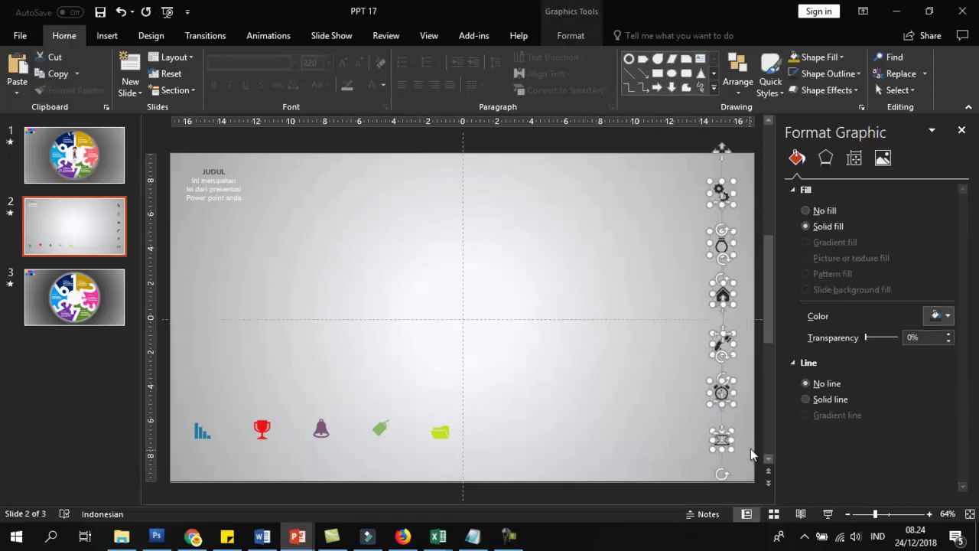
click(67, 269)
key(ctrl+v)
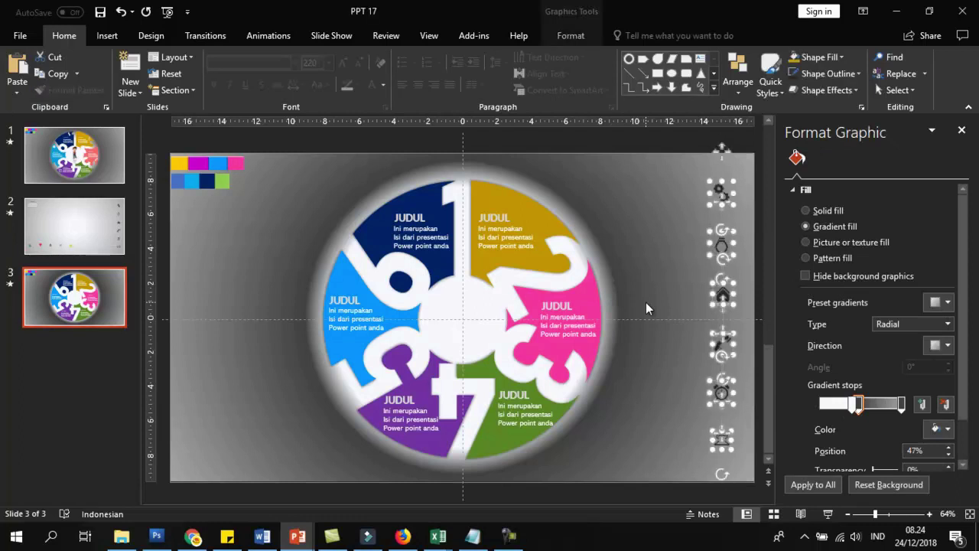
click(665, 236)
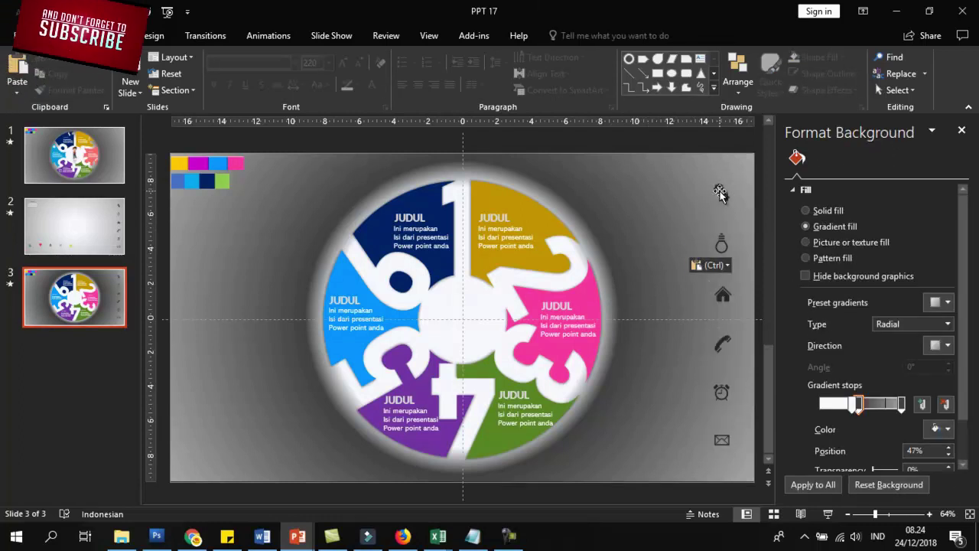
Place the bulb, phone, envelope, home, alarm clock and gear icons on the segments, making the gear white.
drag(732, 244, 498, 201)
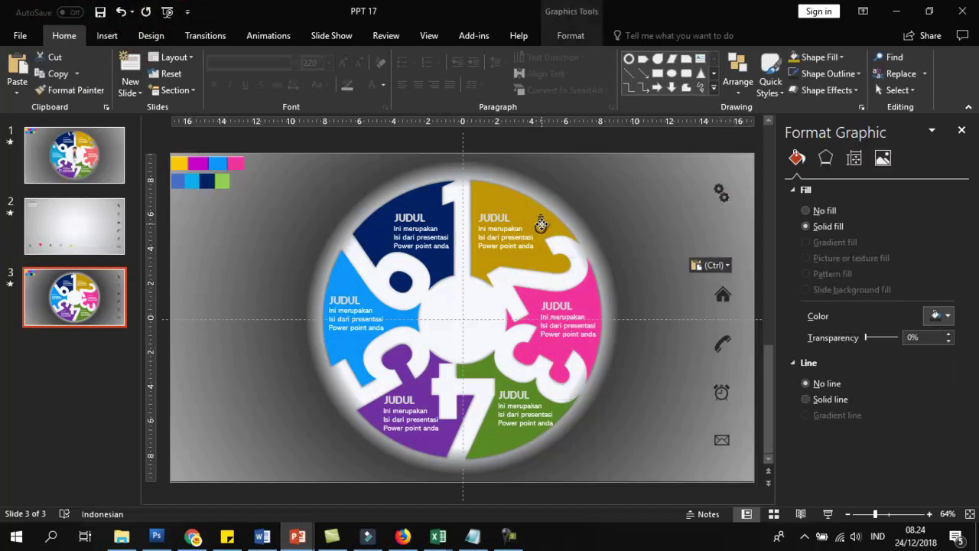
drag(722, 344, 589, 346)
click(728, 394)
drag(728, 393, 373, 233)
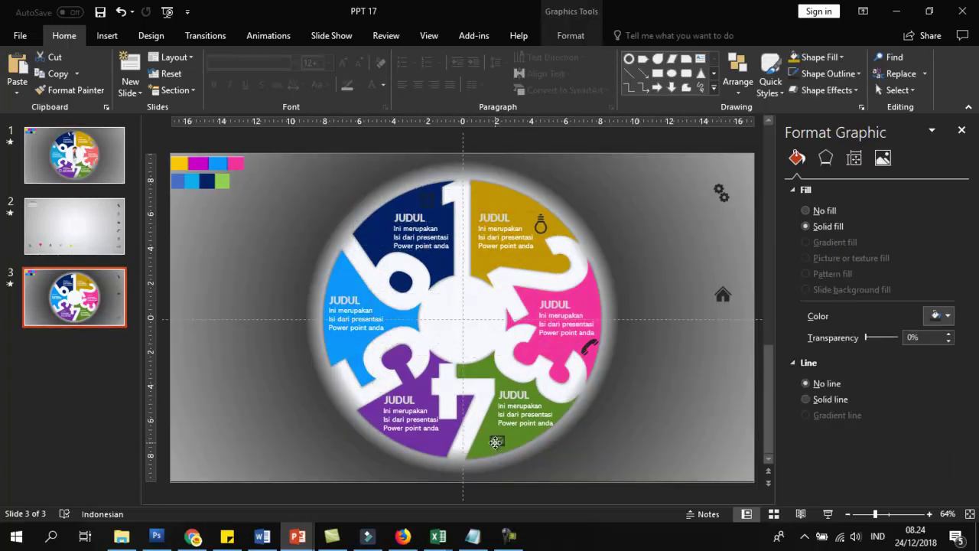
drag(496, 442, 491, 442)
mouse_move(723, 295)
mouse_down()
mouse_move(337, 264)
mouse_move(342, 276)
mouse_up()
drag(426, 432, 375, 413)
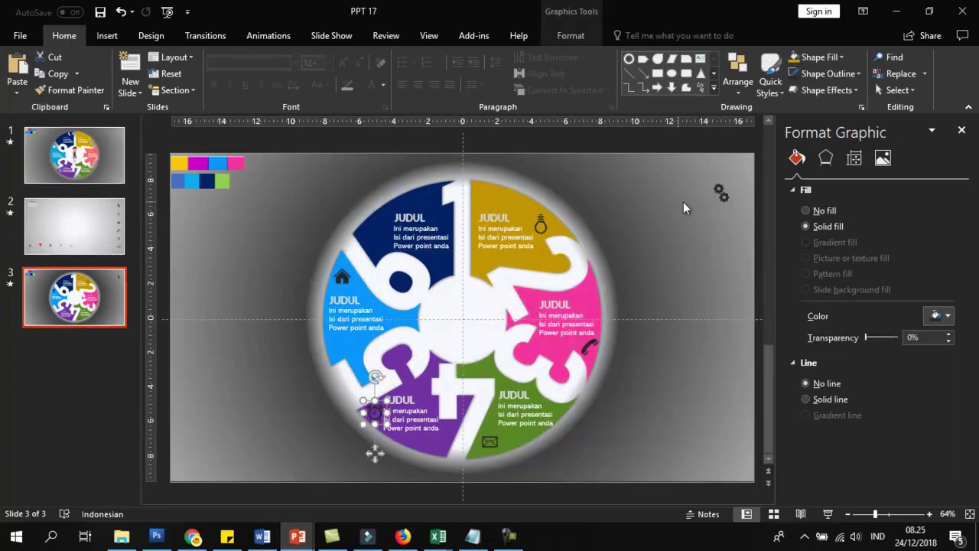
drag(721, 193, 530, 217)
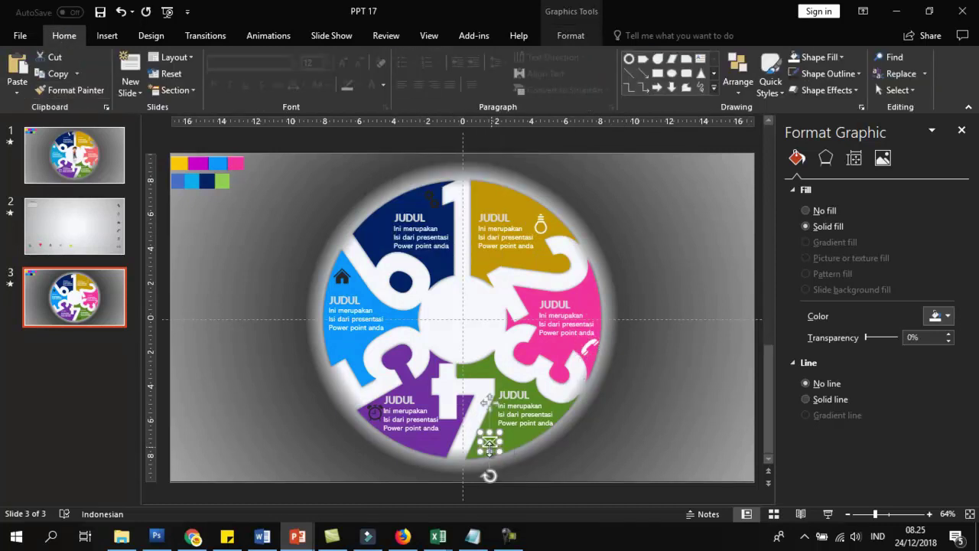
click(76, 90)
click(432, 201)
Bring the cartoon boy picture from slide 1 onto slide 3, centred inside the ring's white circle.
click(176, 277)
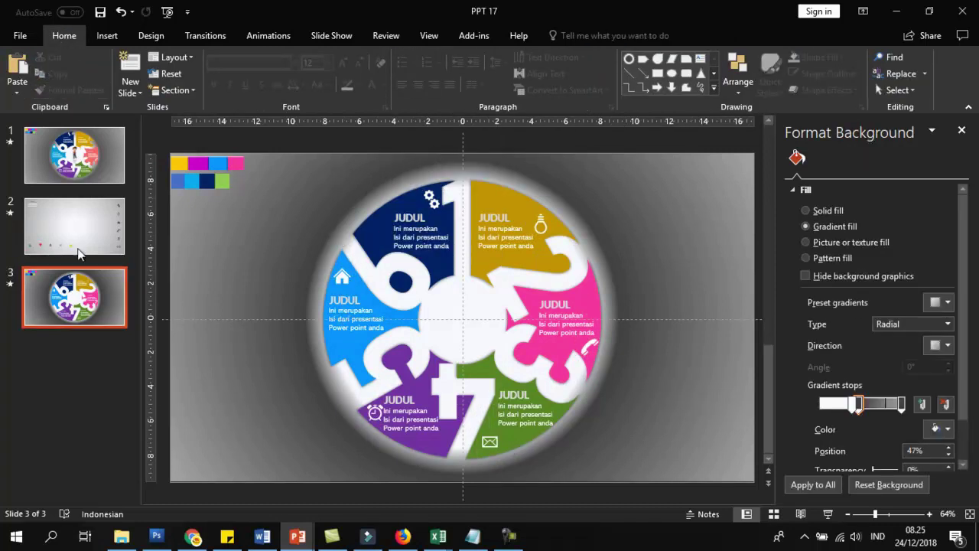
click(80, 173)
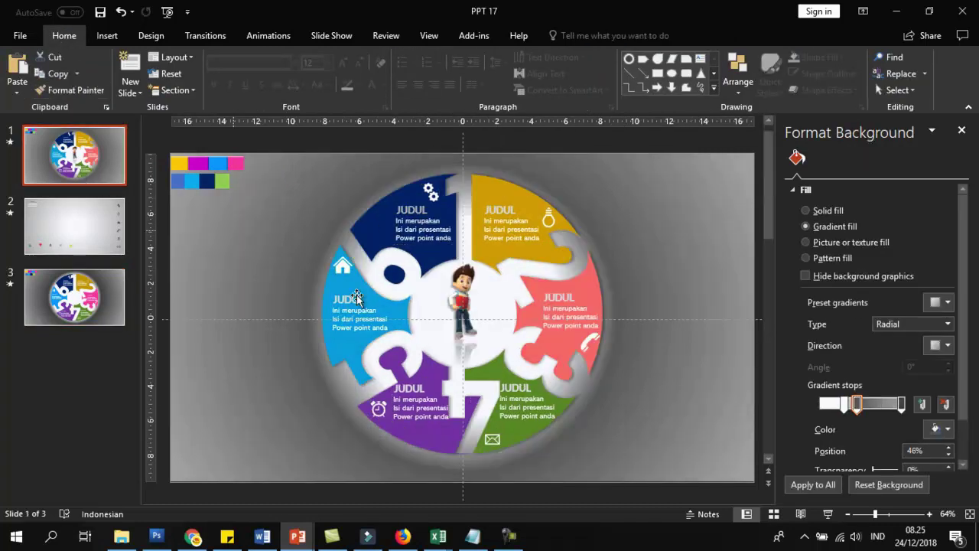
click(452, 306)
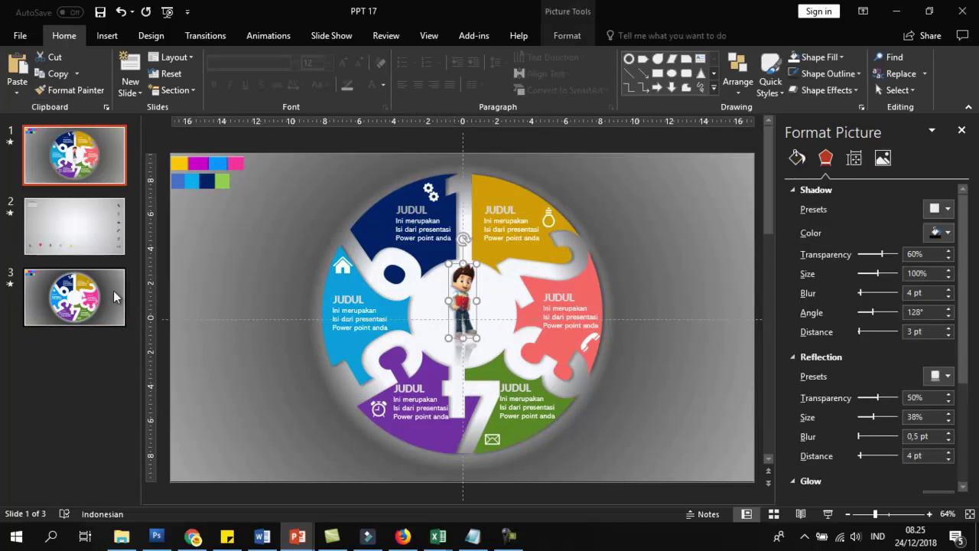
click(74, 297)
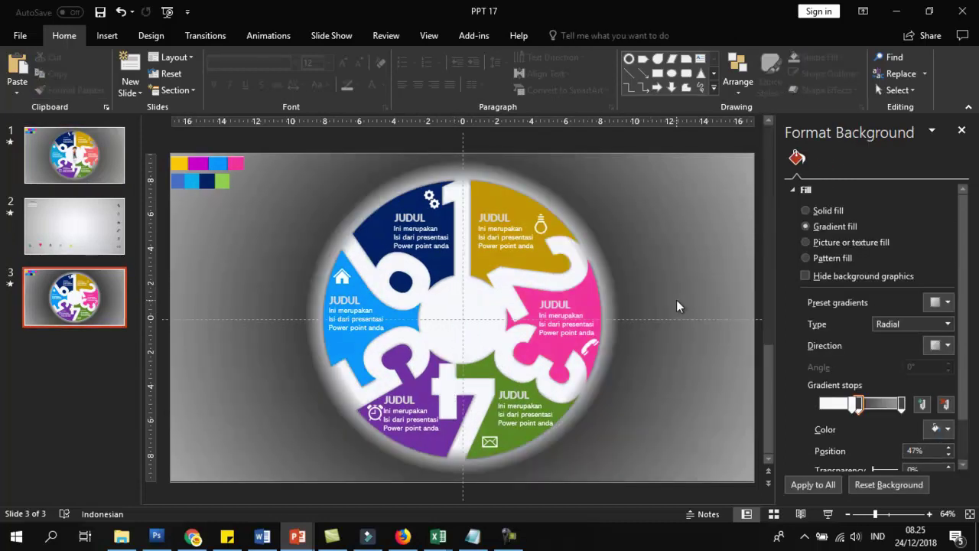
key(ctrl+v)
drag(451, 266, 458, 310)
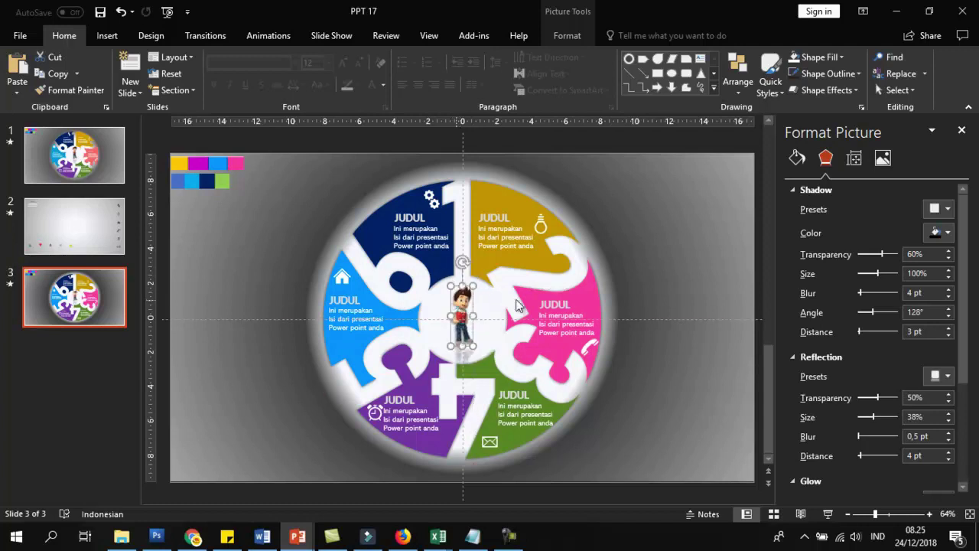
click(706, 287)
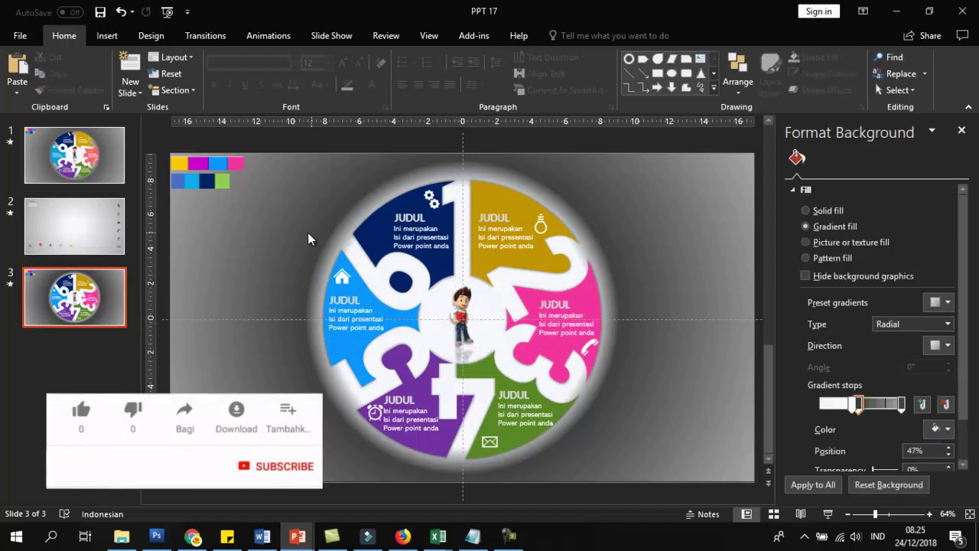